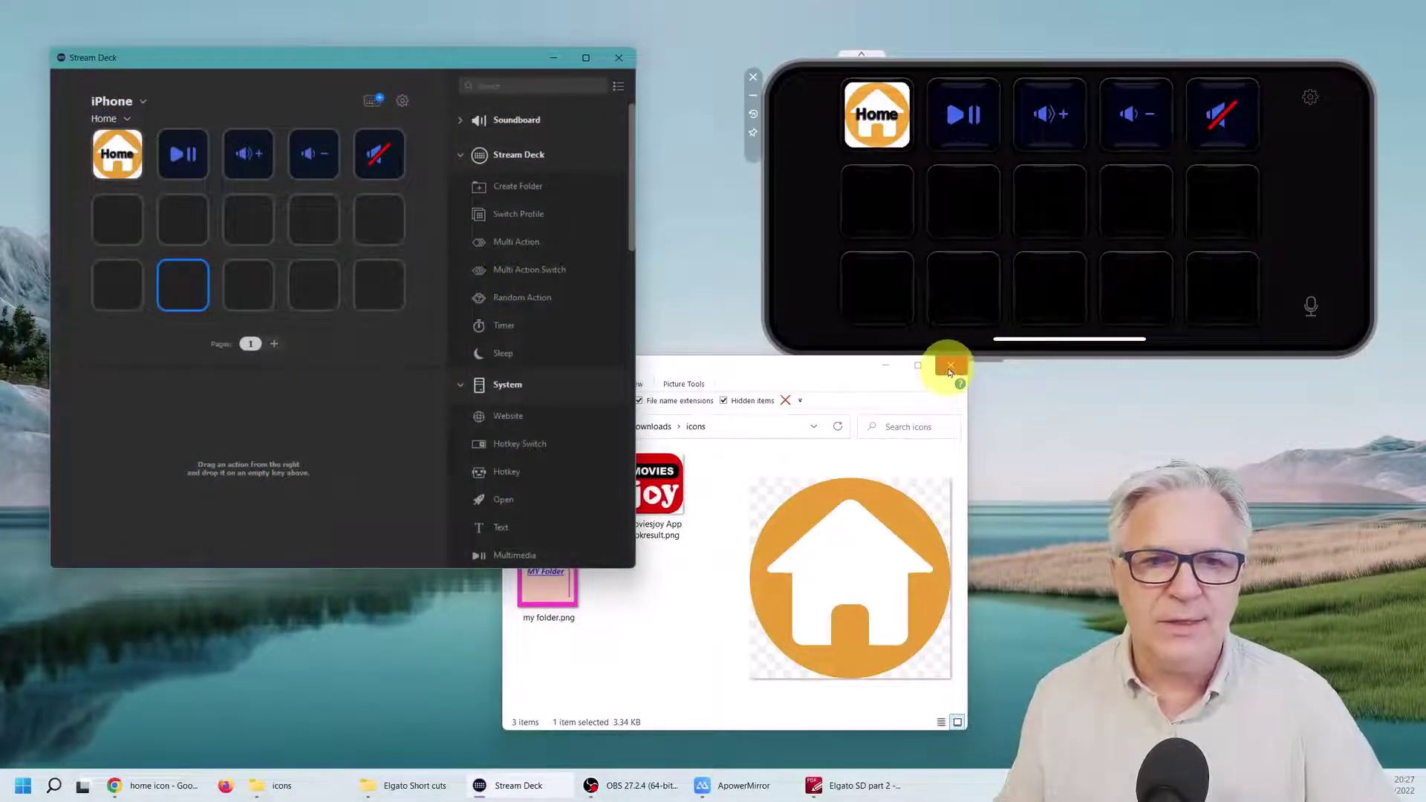
Close the icons folder and add a Switch Profile action to the first key of the second row
click(950, 369)
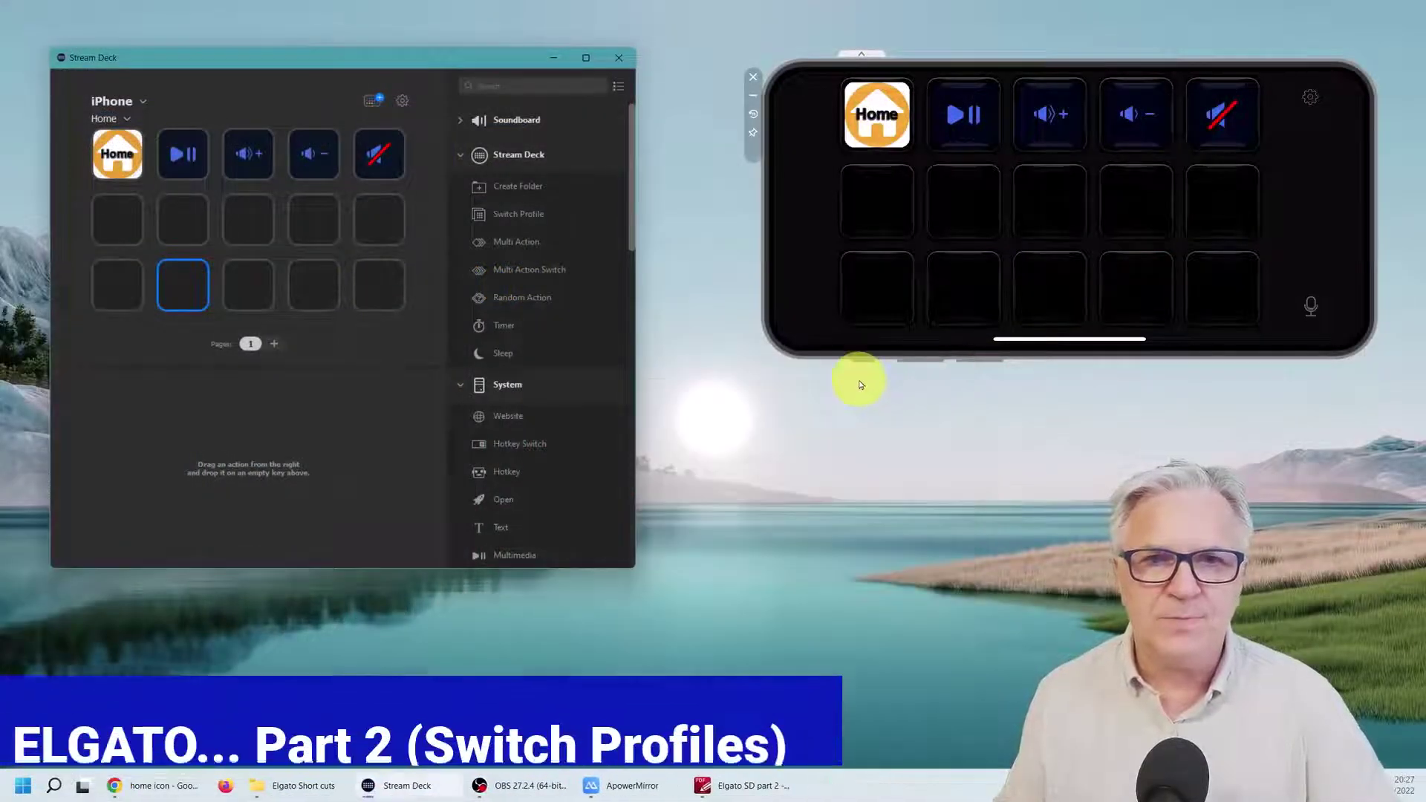
click(881, 211)
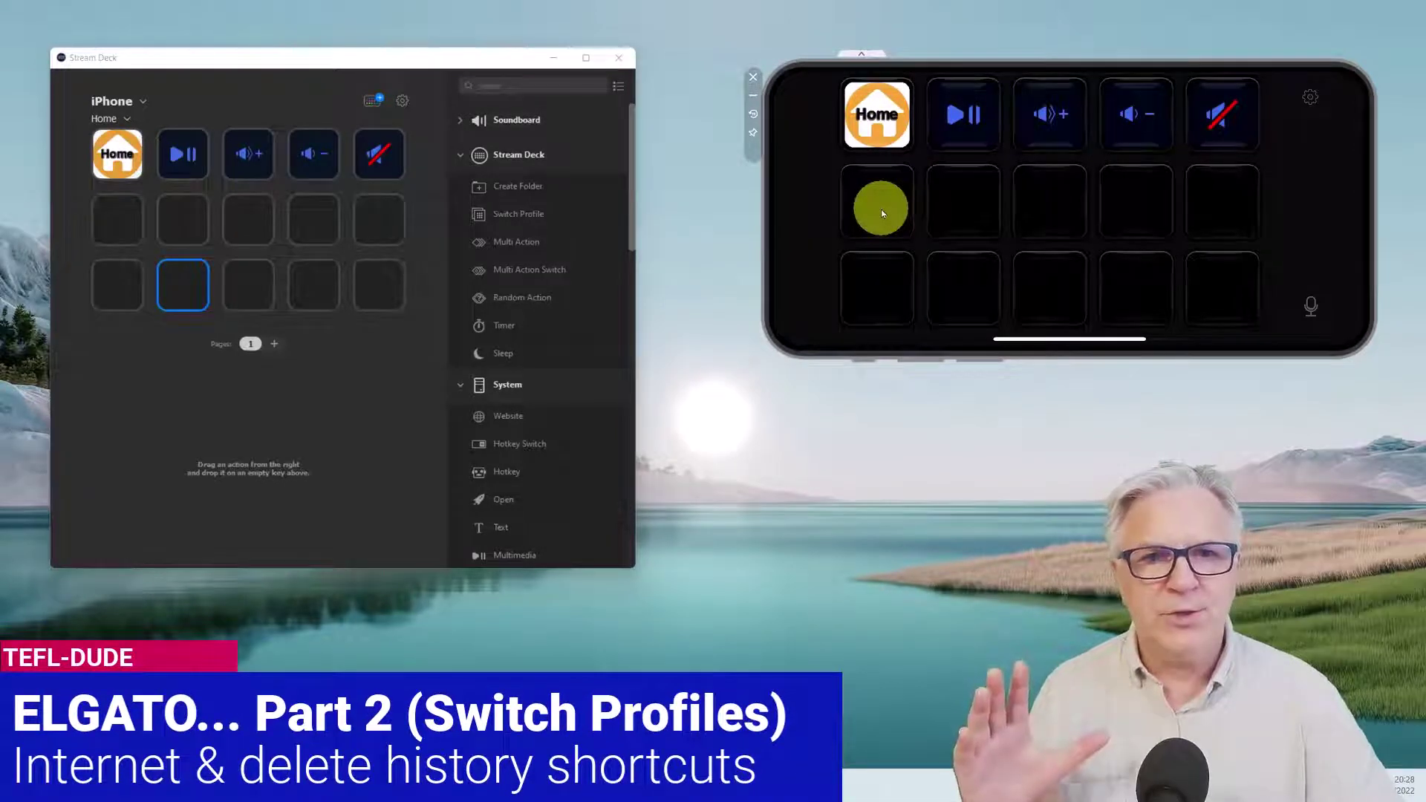
click(133, 225)
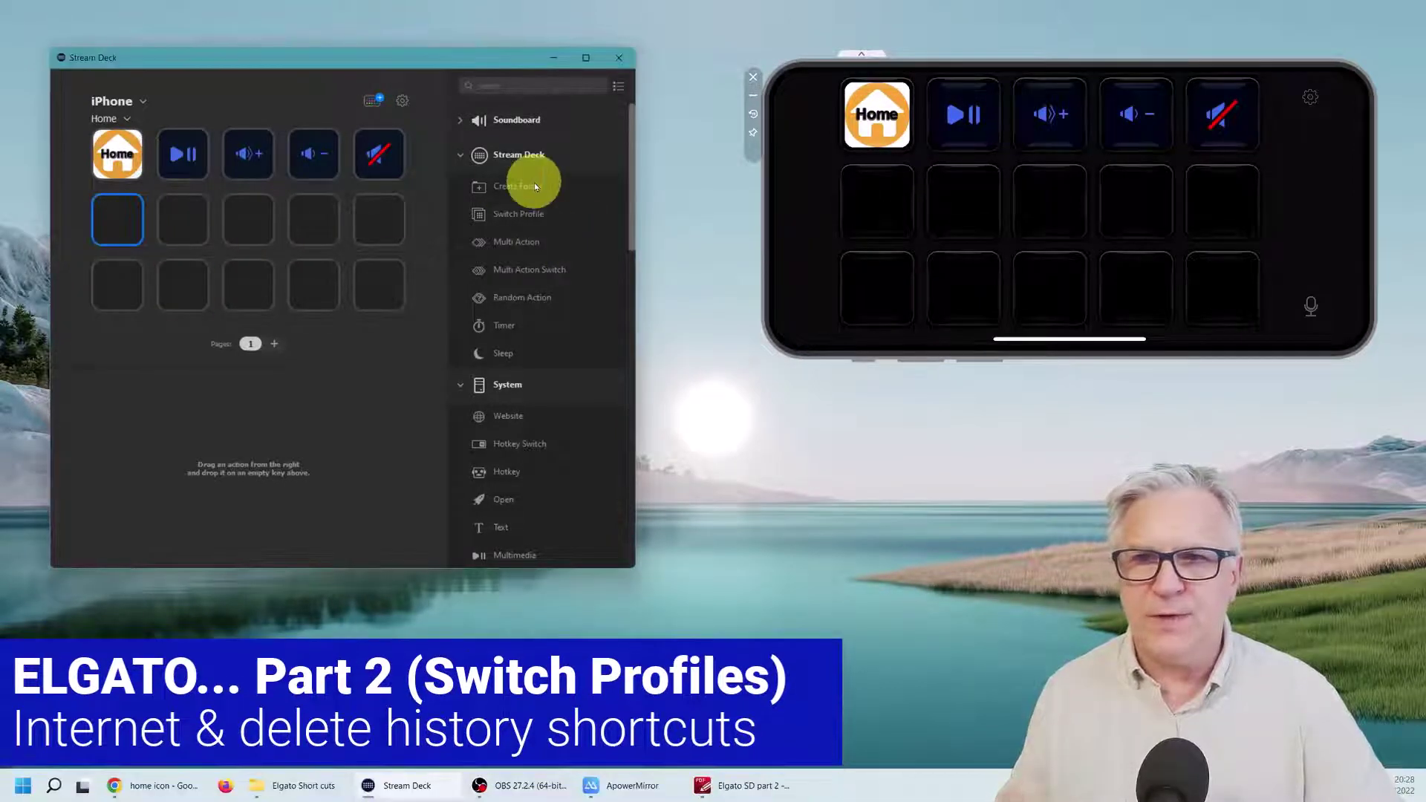
drag(519, 215, 117, 225)
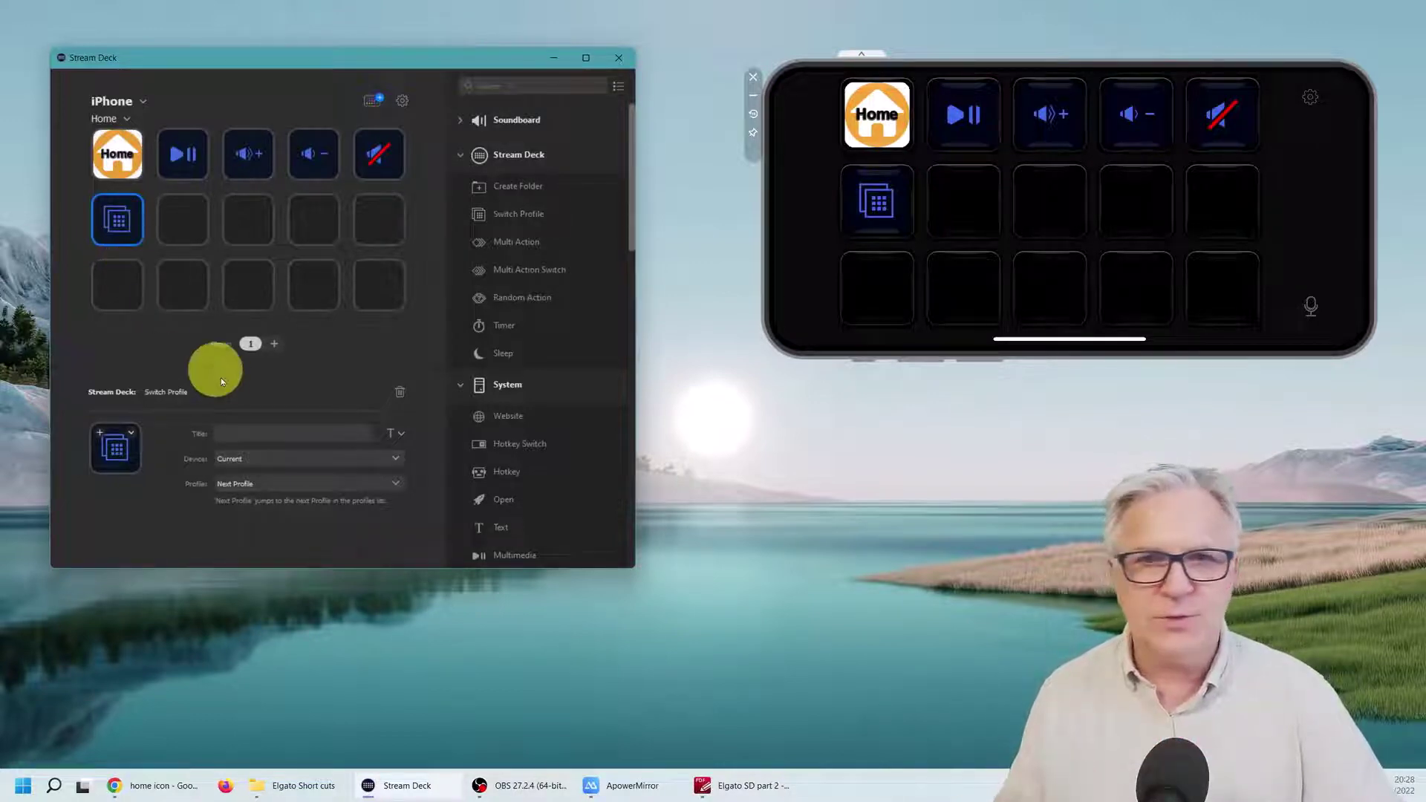
Check the profile choices for the Switch Profile key and open the profile editing preferences for the iPhone device
click(245, 485)
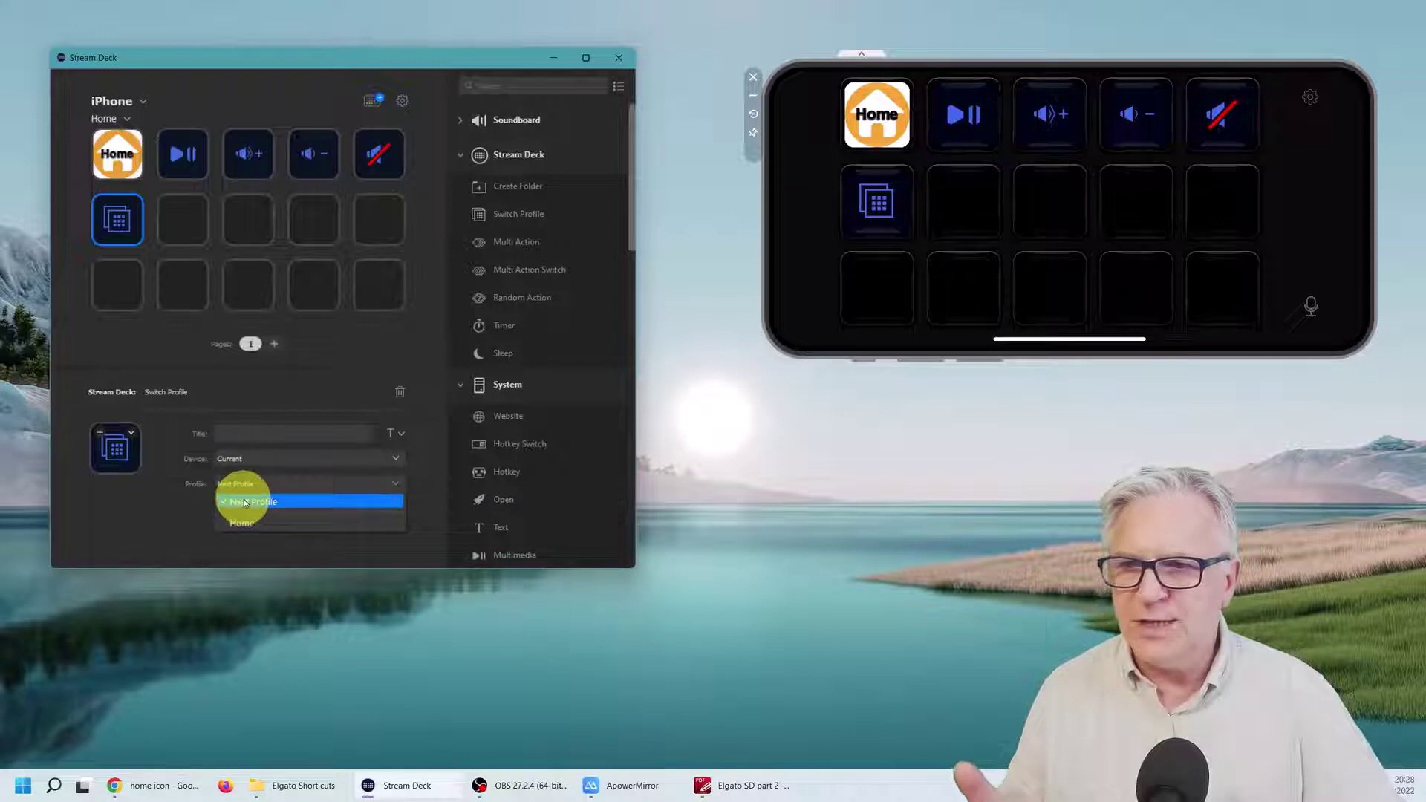
click(123, 120)
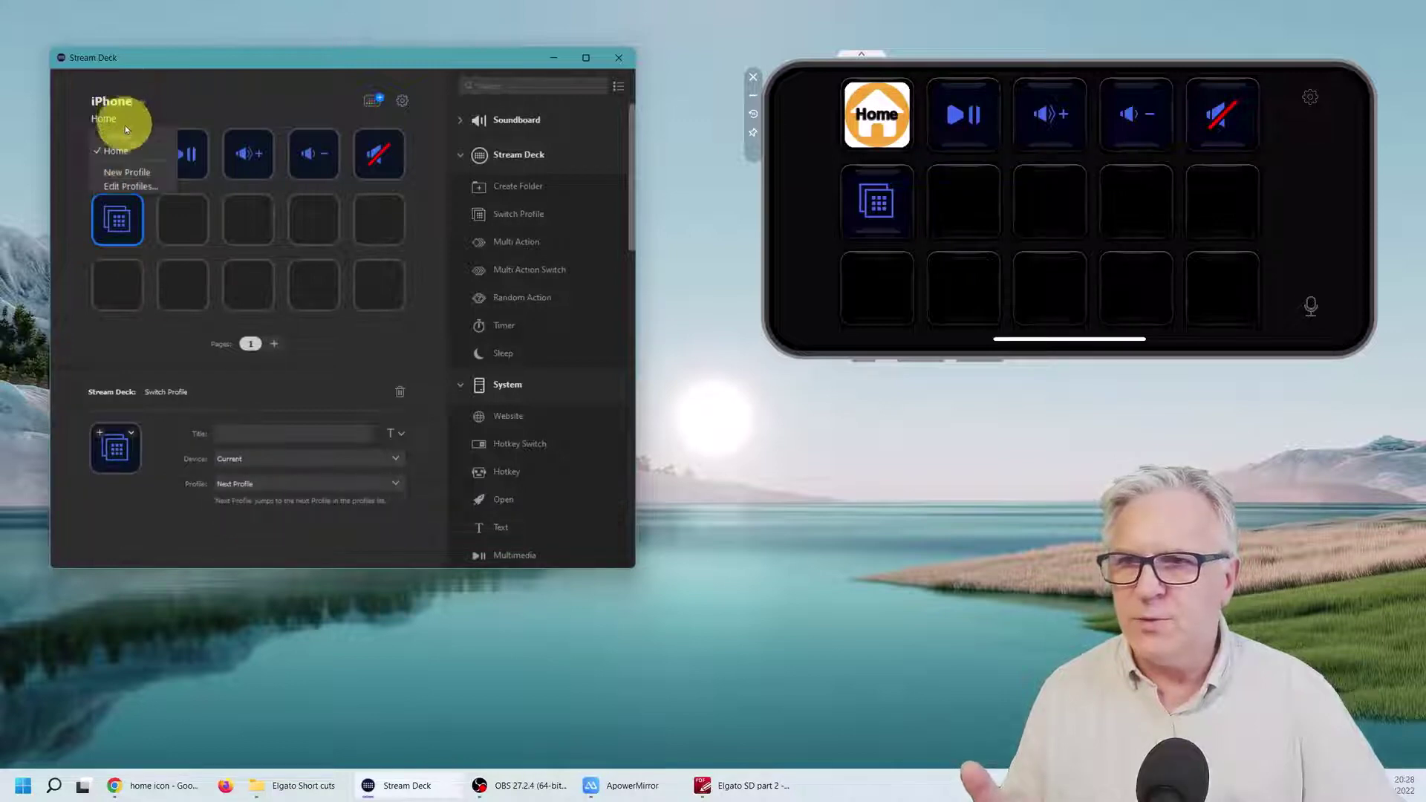
click(131, 185)
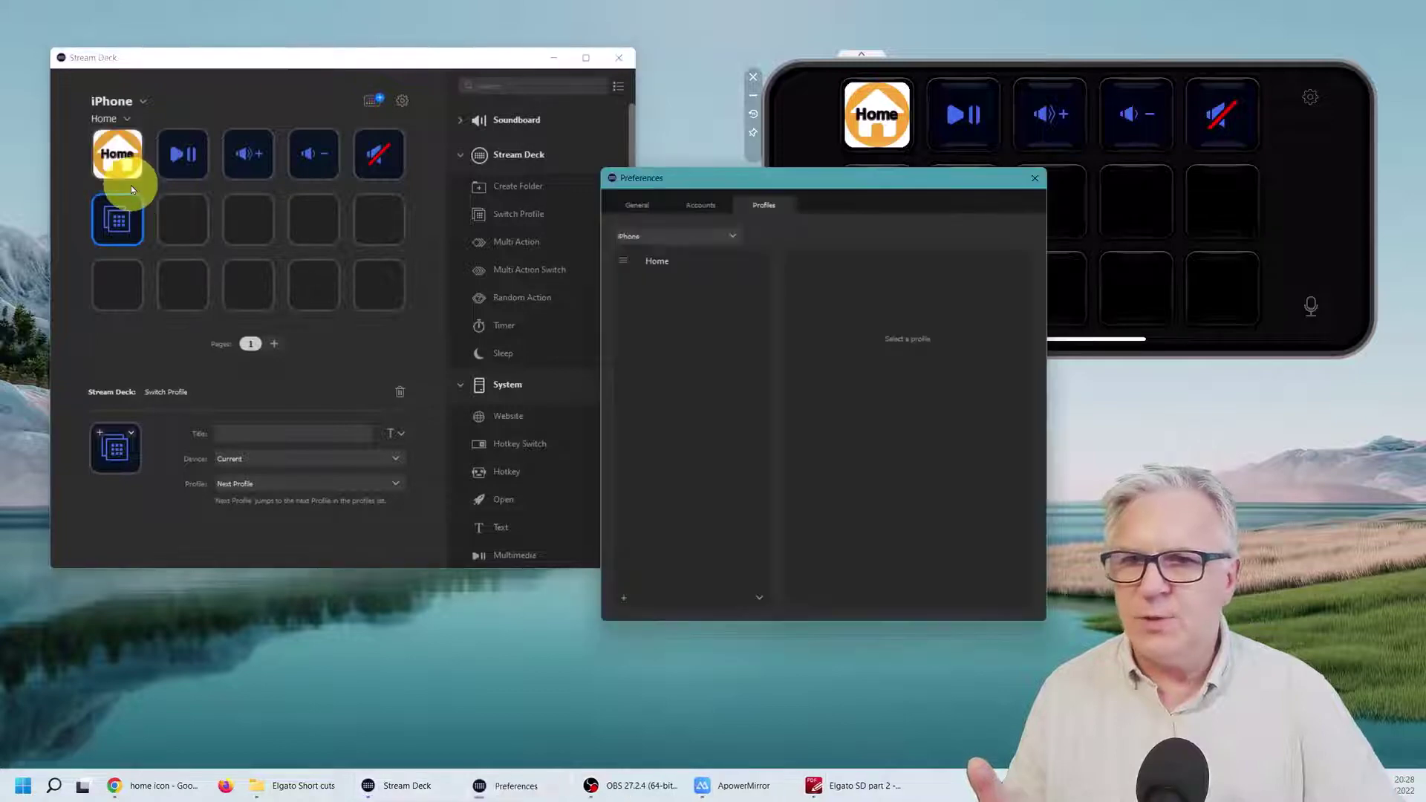
click(667, 261)
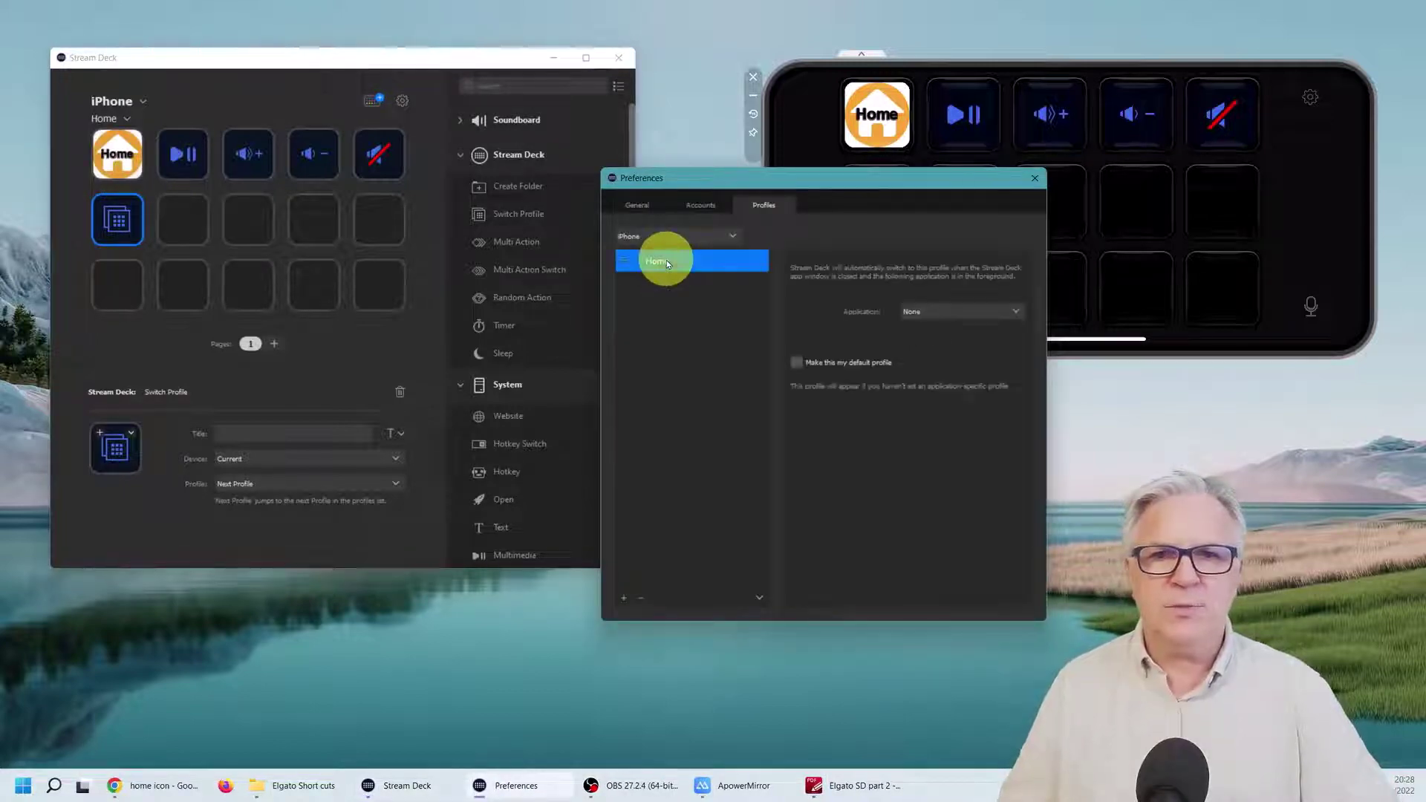
drag(662, 286, 662, 277)
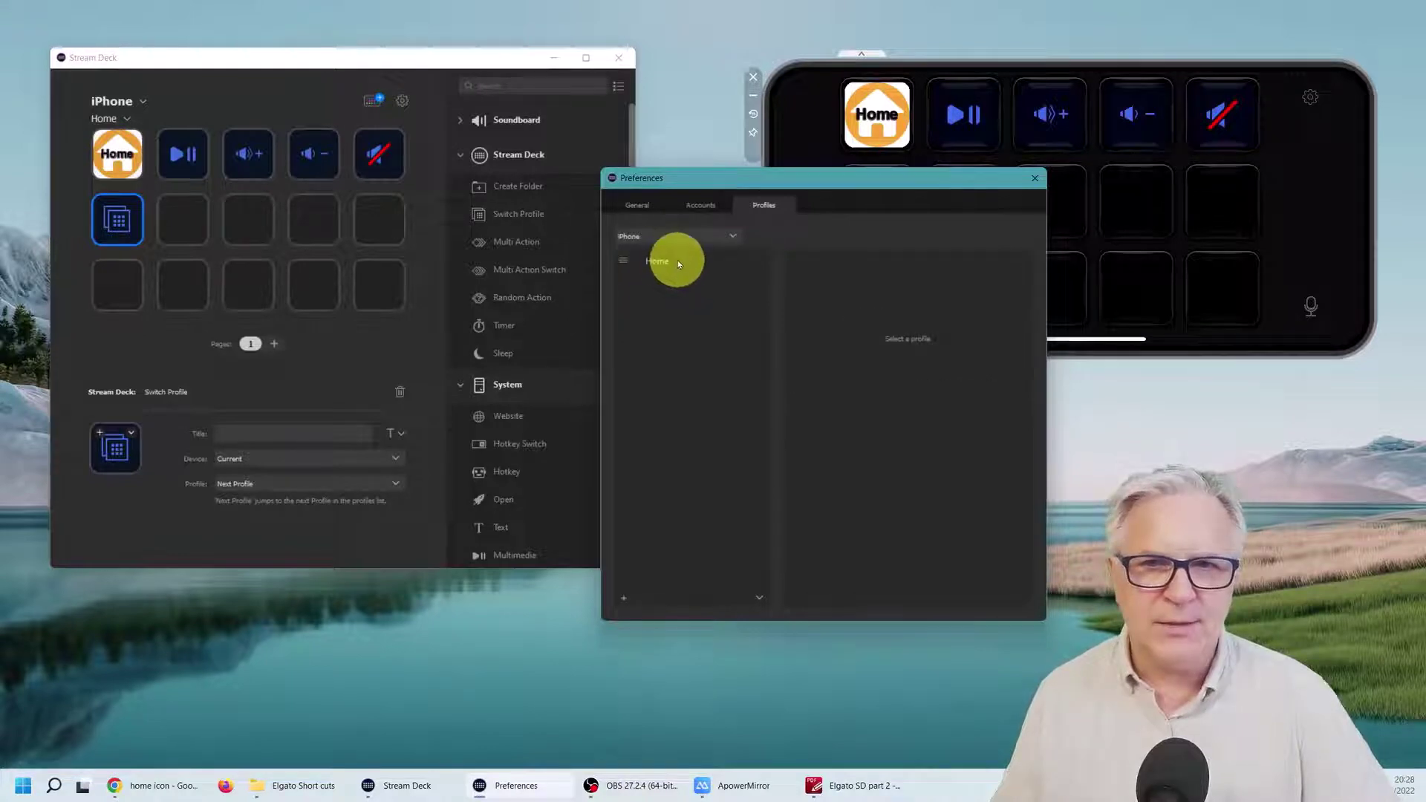
right_click(679, 257)
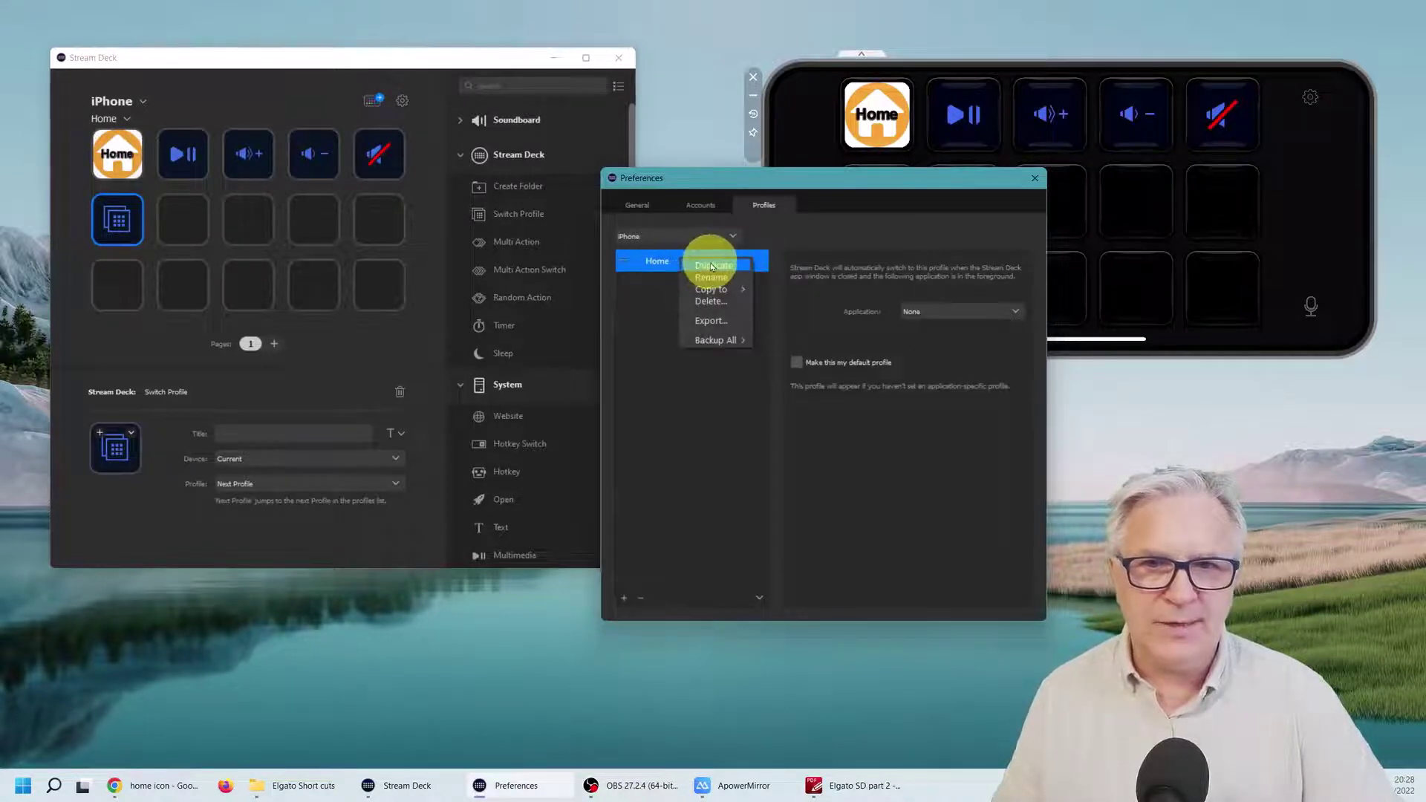
click(659, 329)
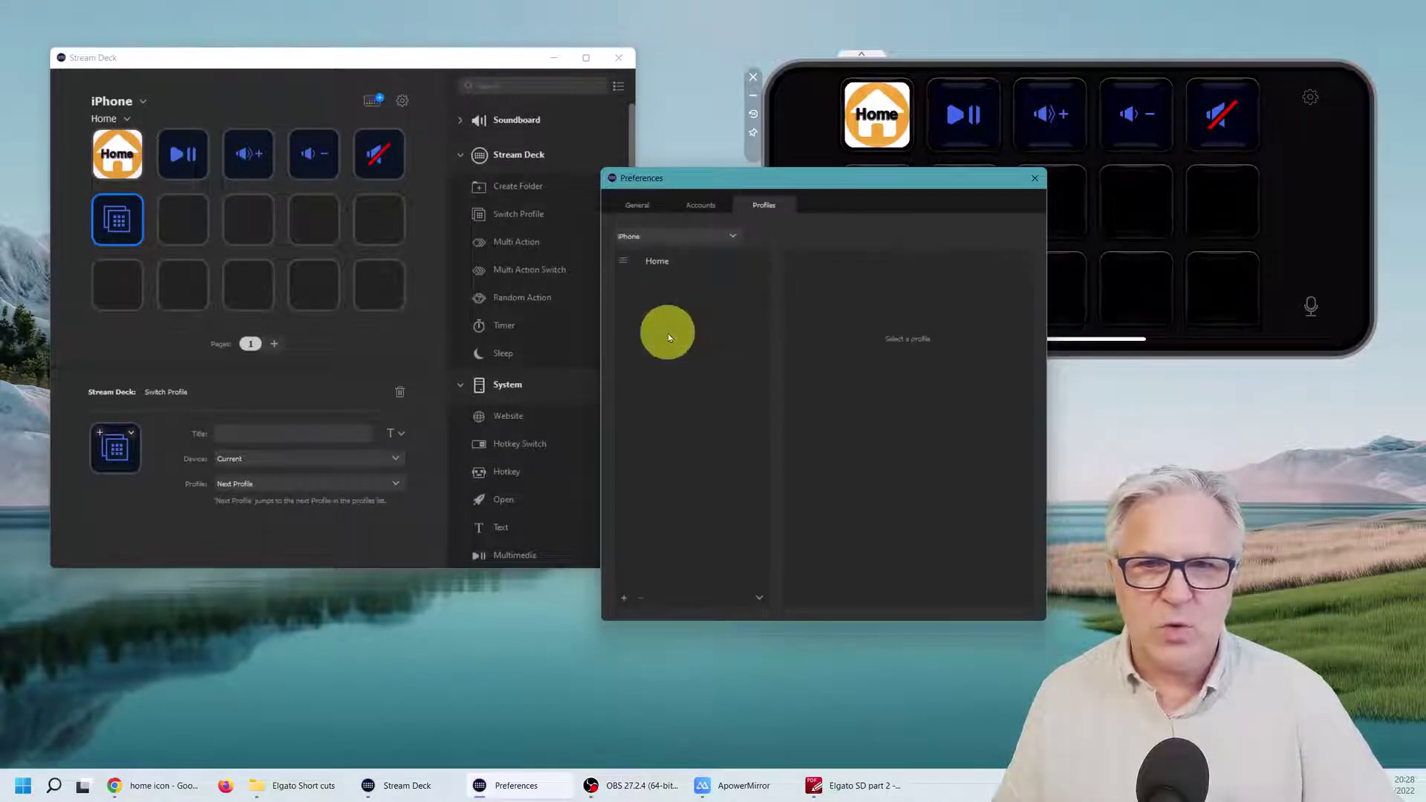
click(625, 601)
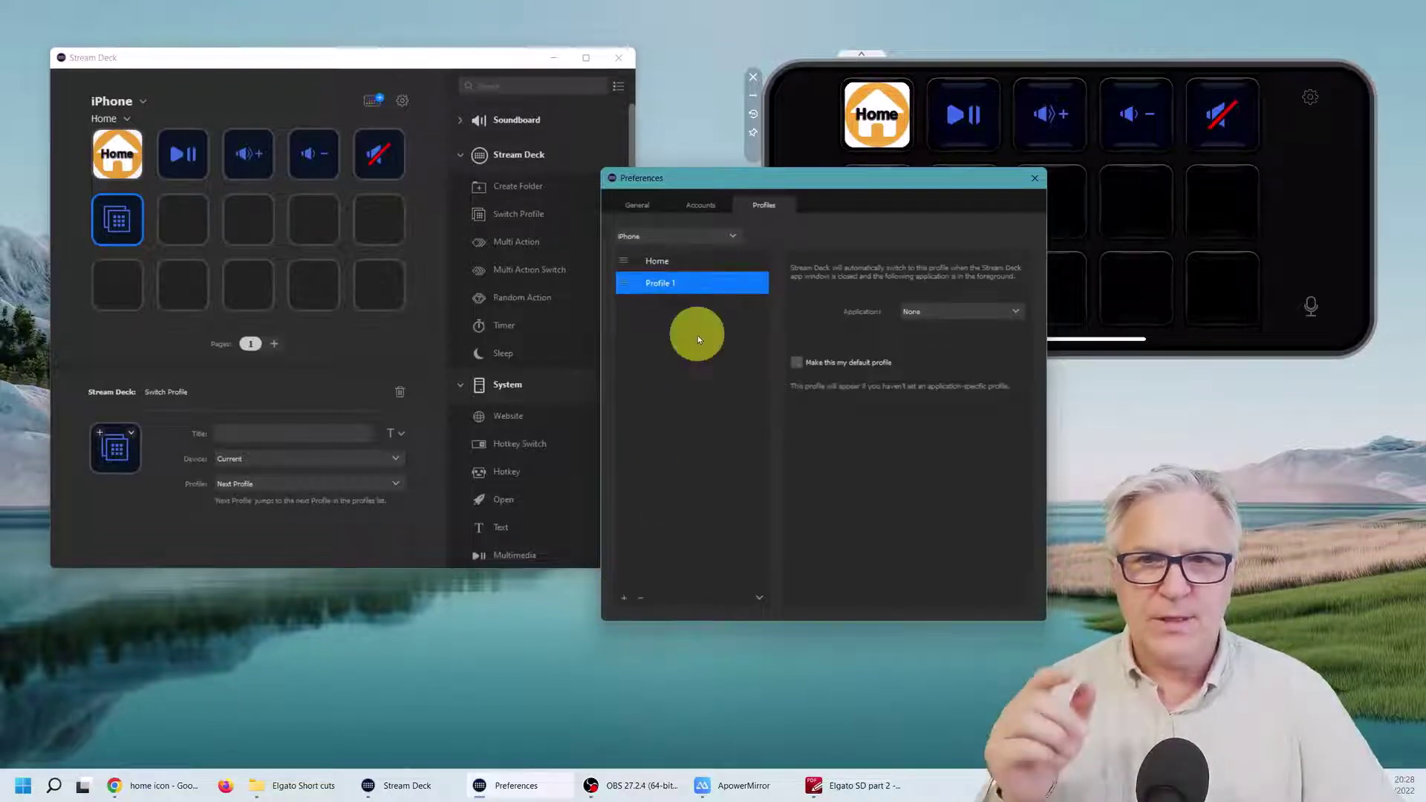
double_click(661, 284)
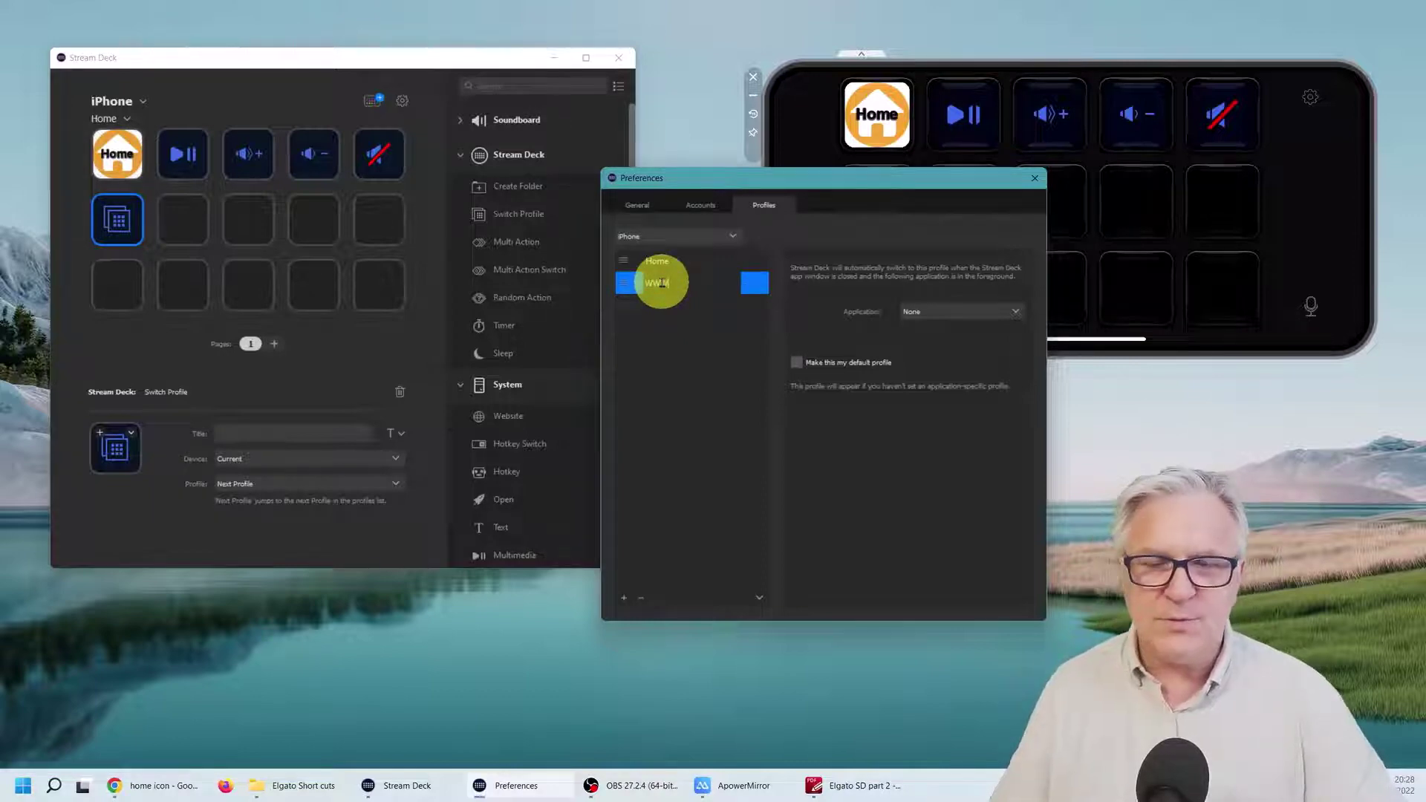
text(WWW)
click(645, 351)
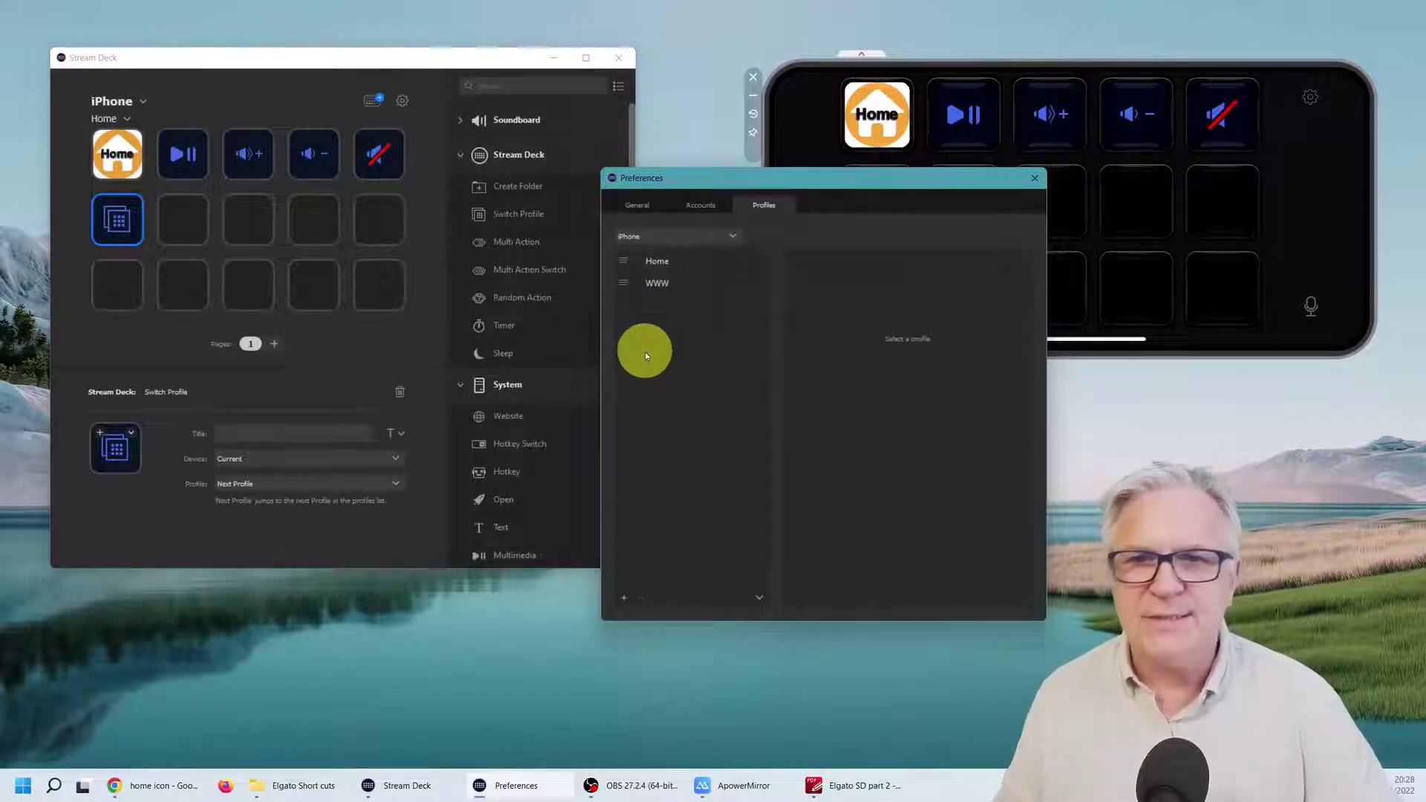
Title the Switch Profile key WWW and set its title colour to white
click(289, 433)
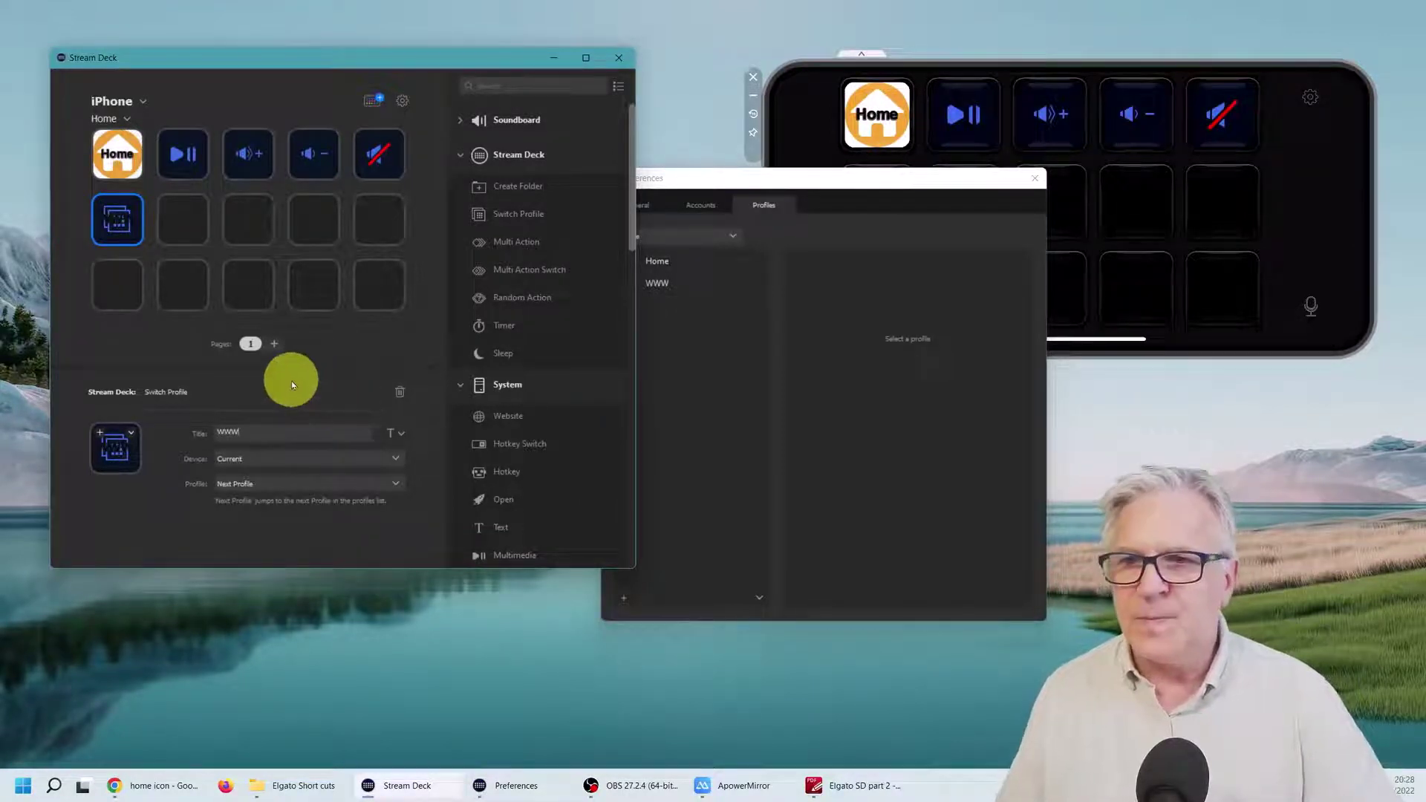
click(401, 434)
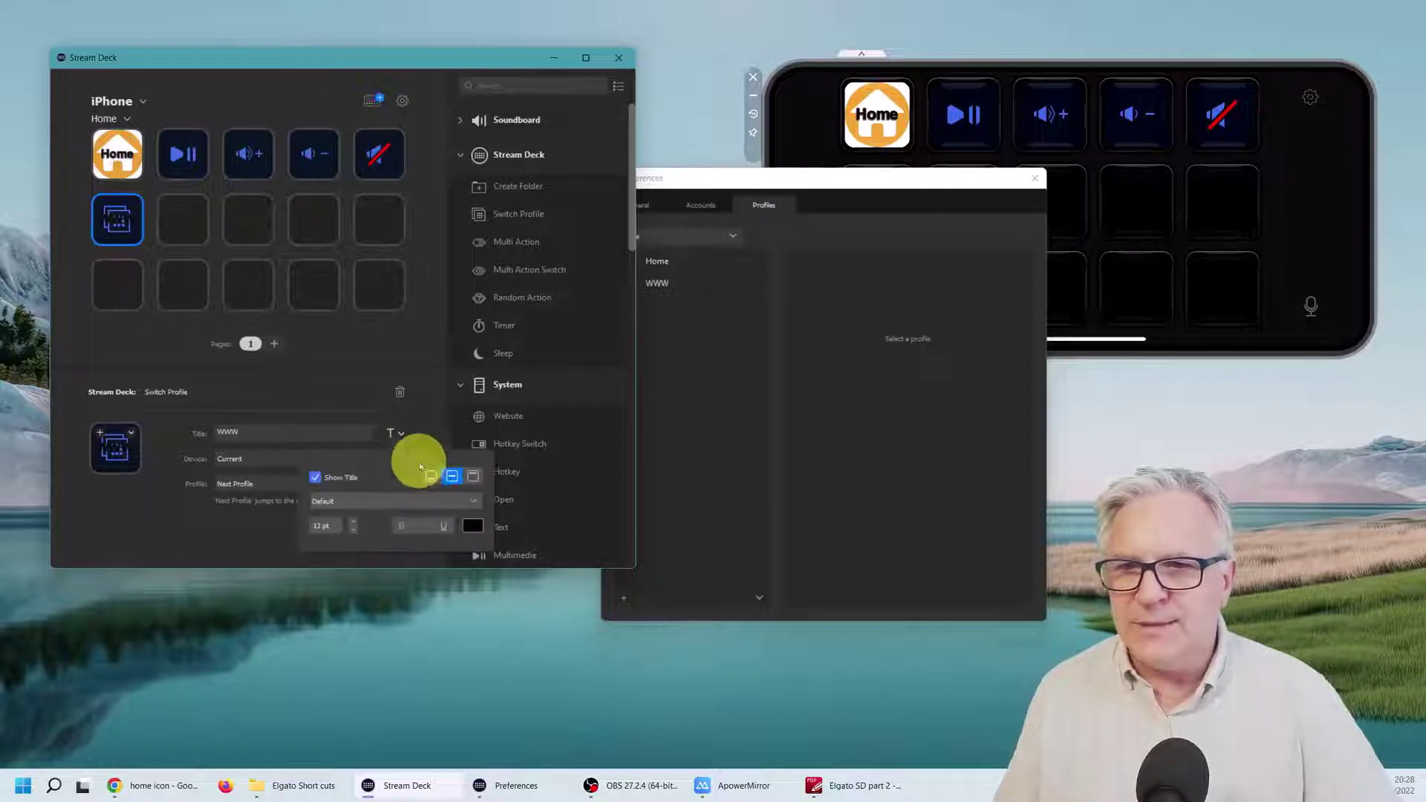
click(467, 511)
click(368, 473)
click(488, 615)
click(335, 346)
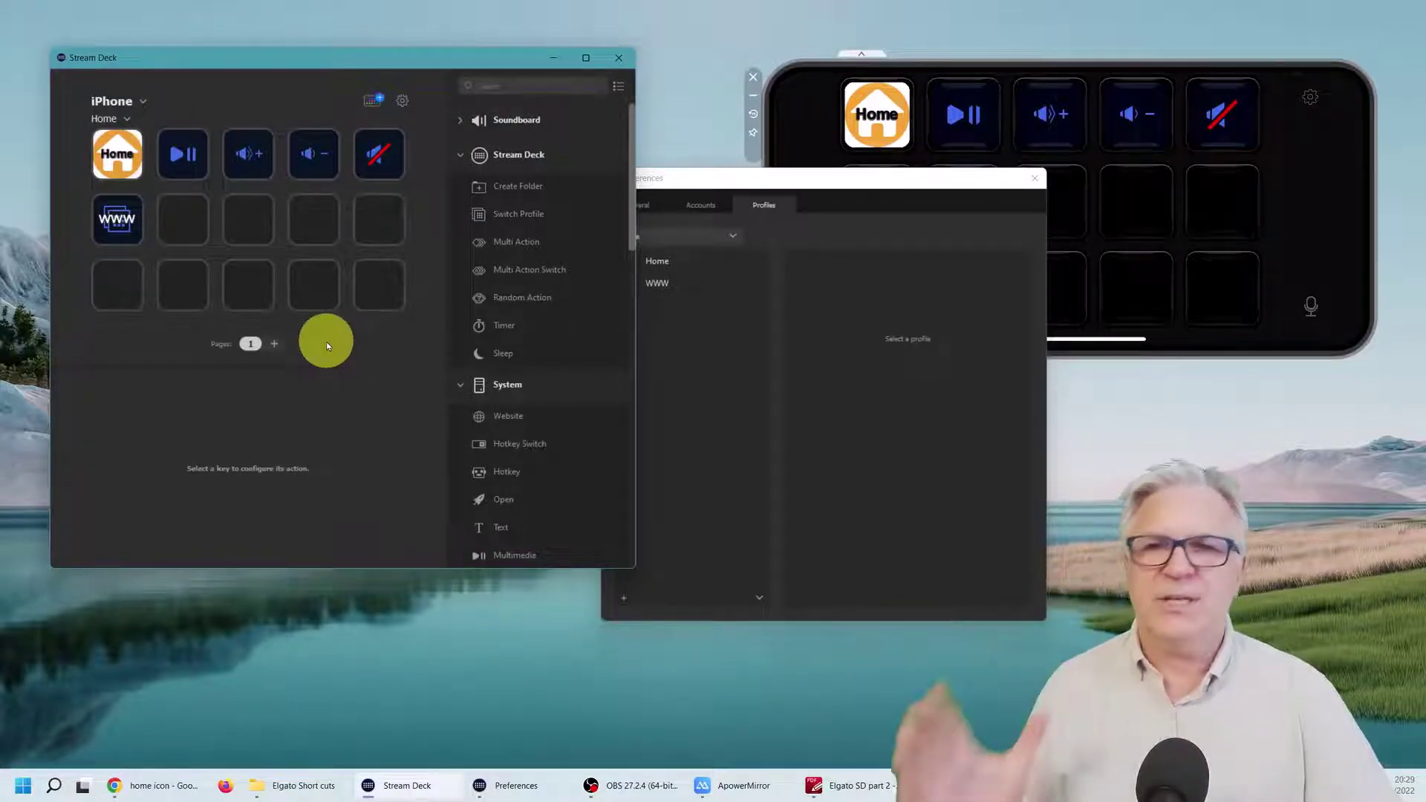
Set the WWW key on the Home profile to switch to the WWW profile
click(124, 218)
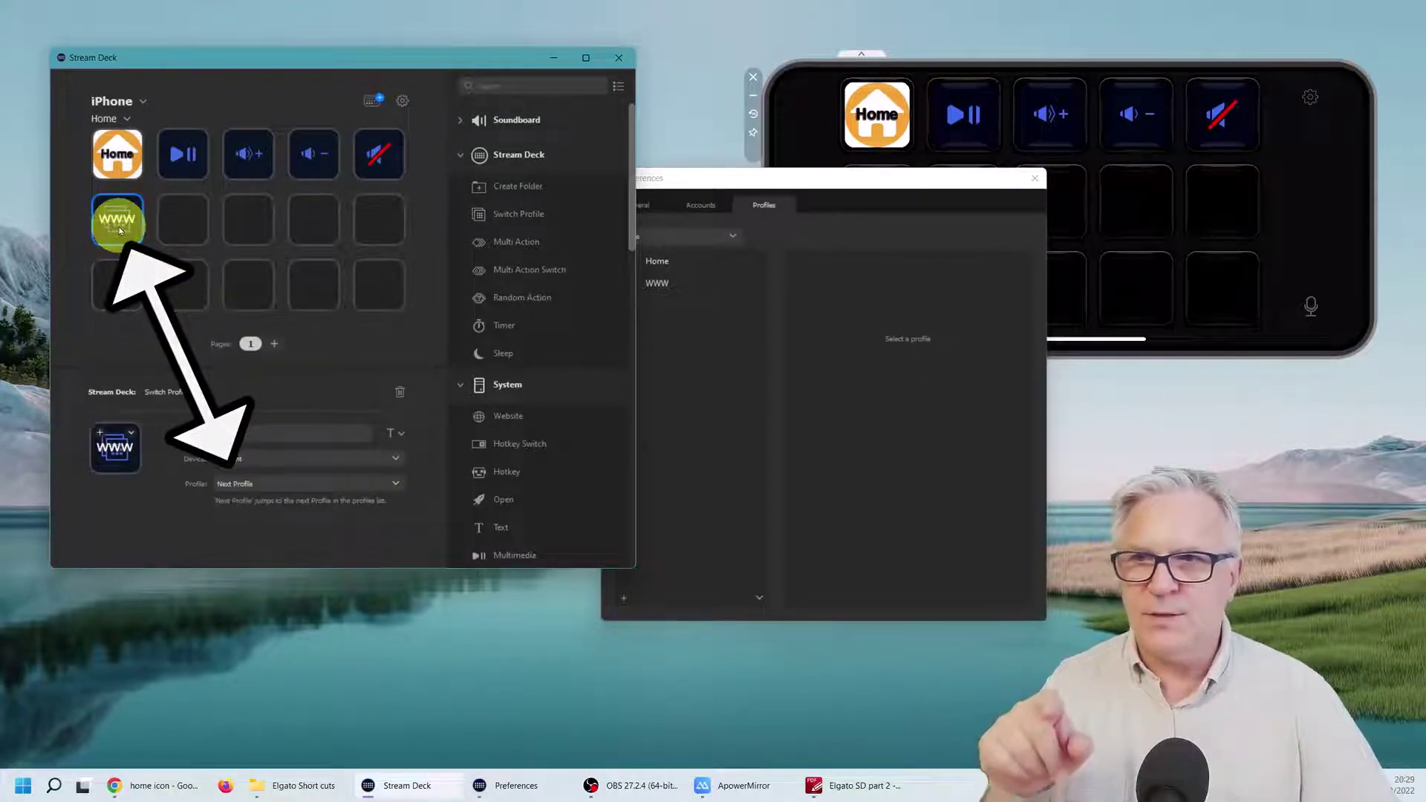
click(276, 488)
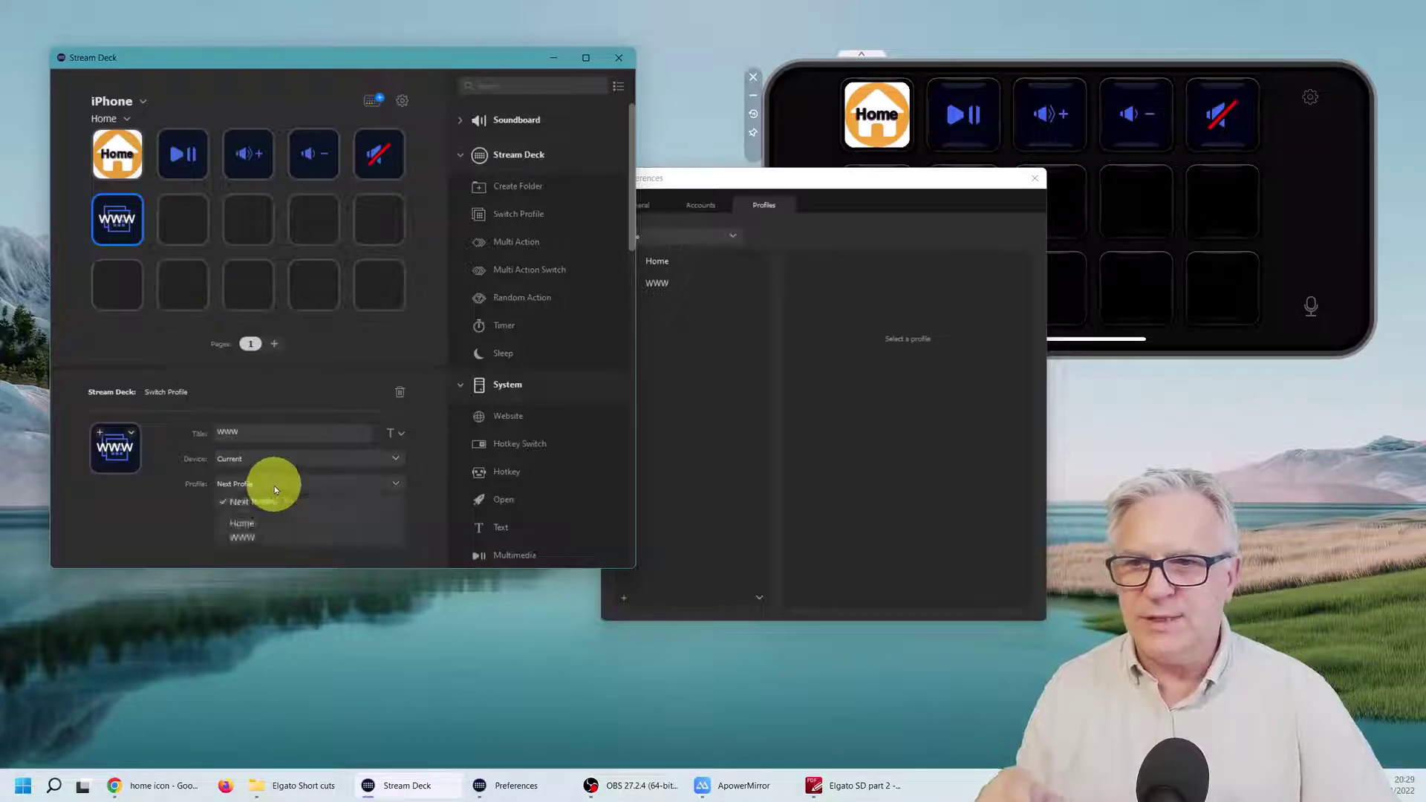
click(260, 538)
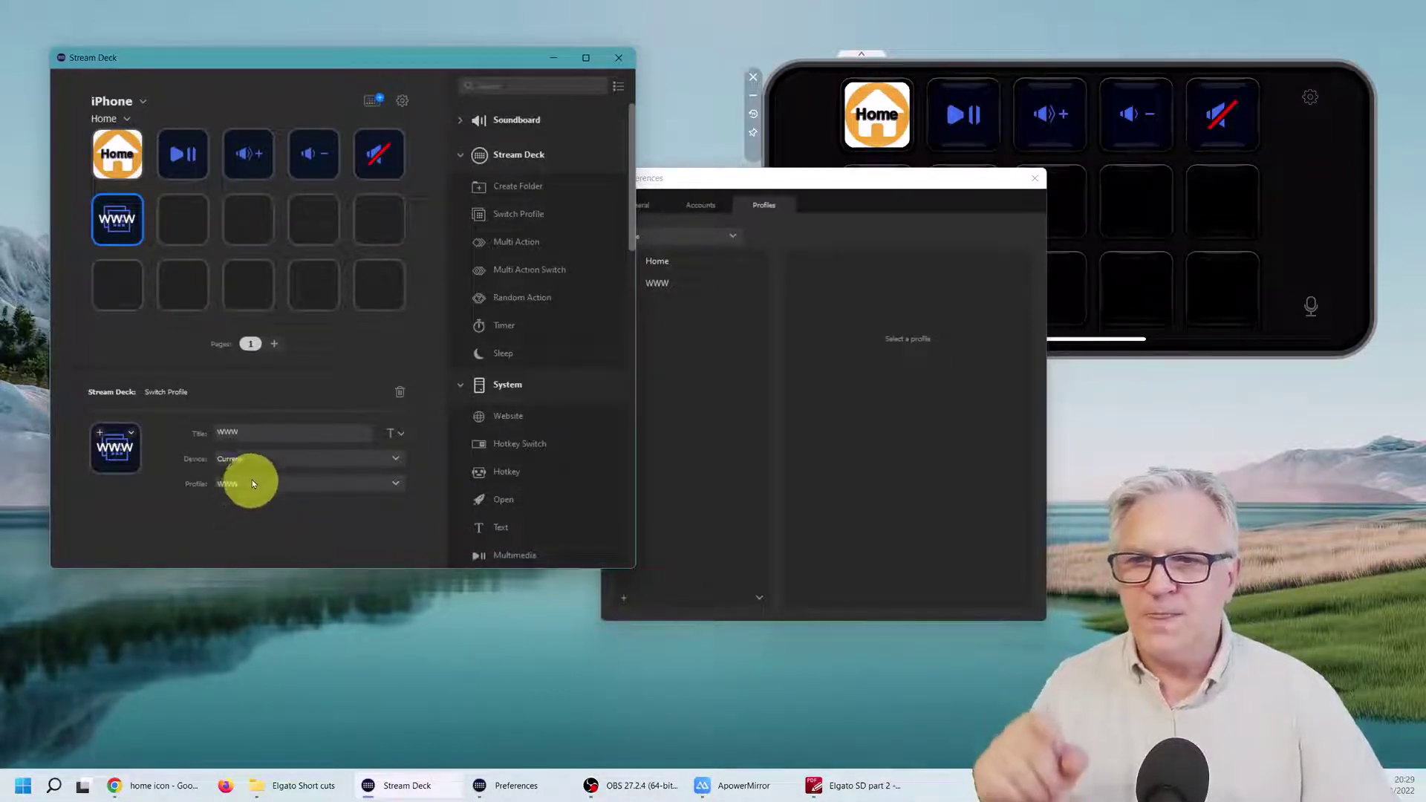
click(136, 344)
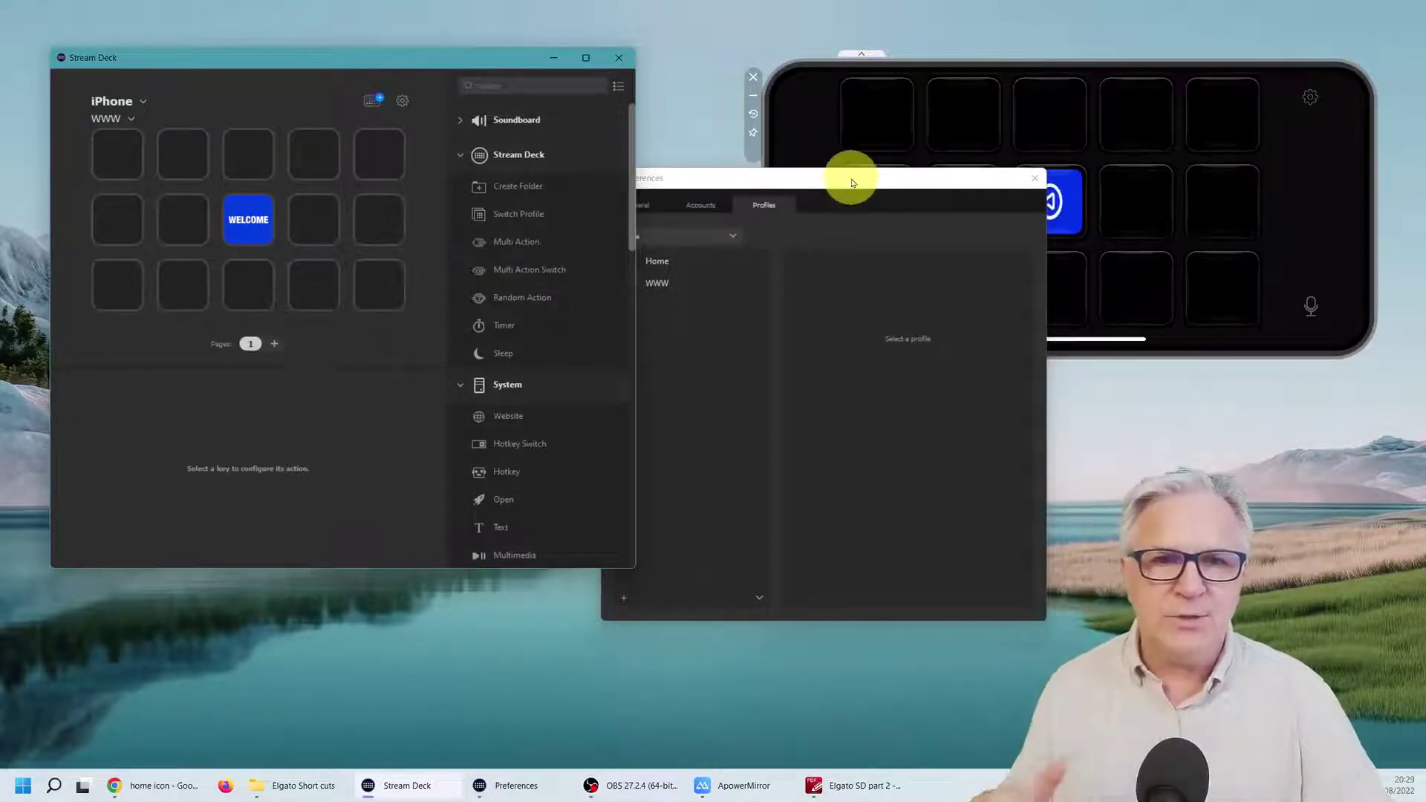
Close the preferences and delete the default WELCOME key from the WWW profile
click(1033, 178)
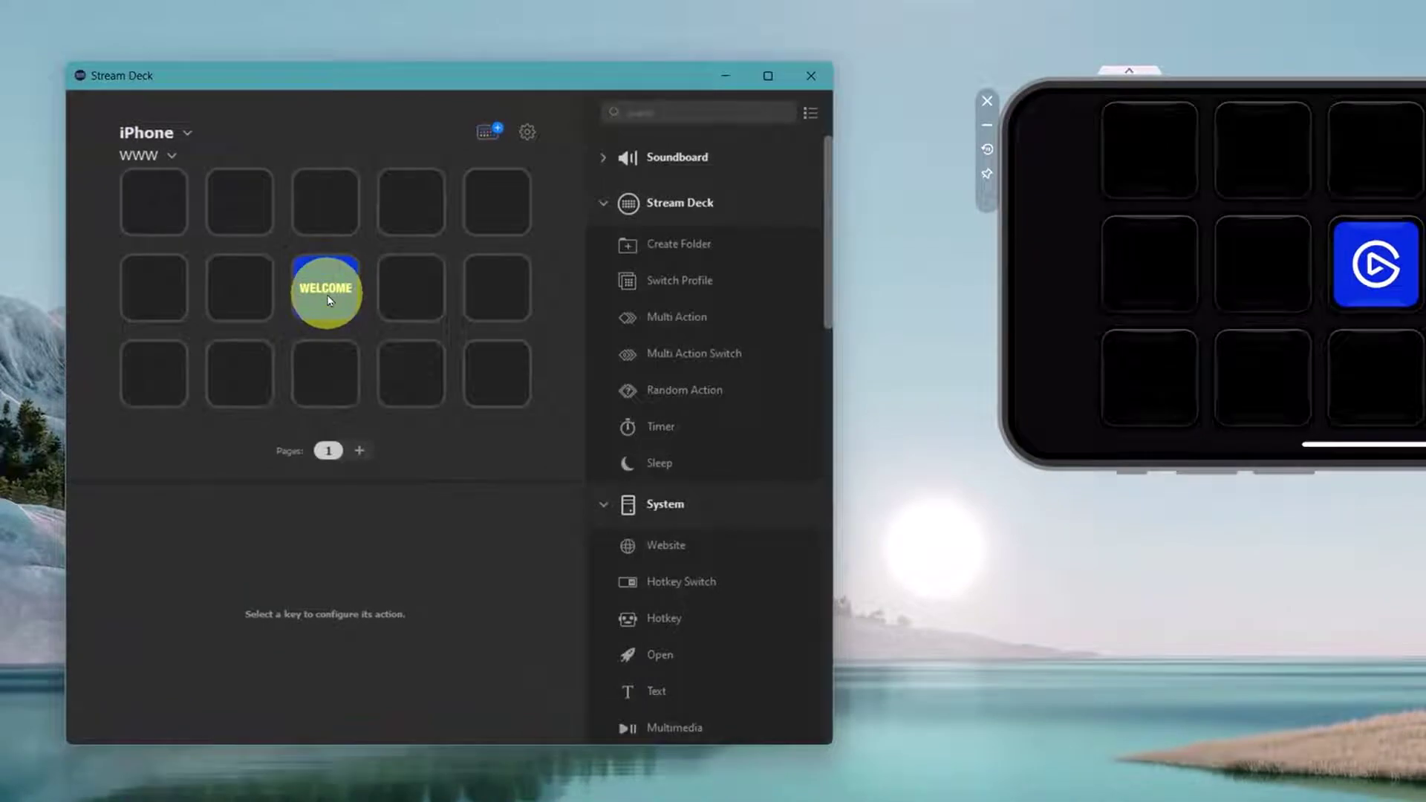
right_click(331, 311)
click(345, 327)
click(510, 467)
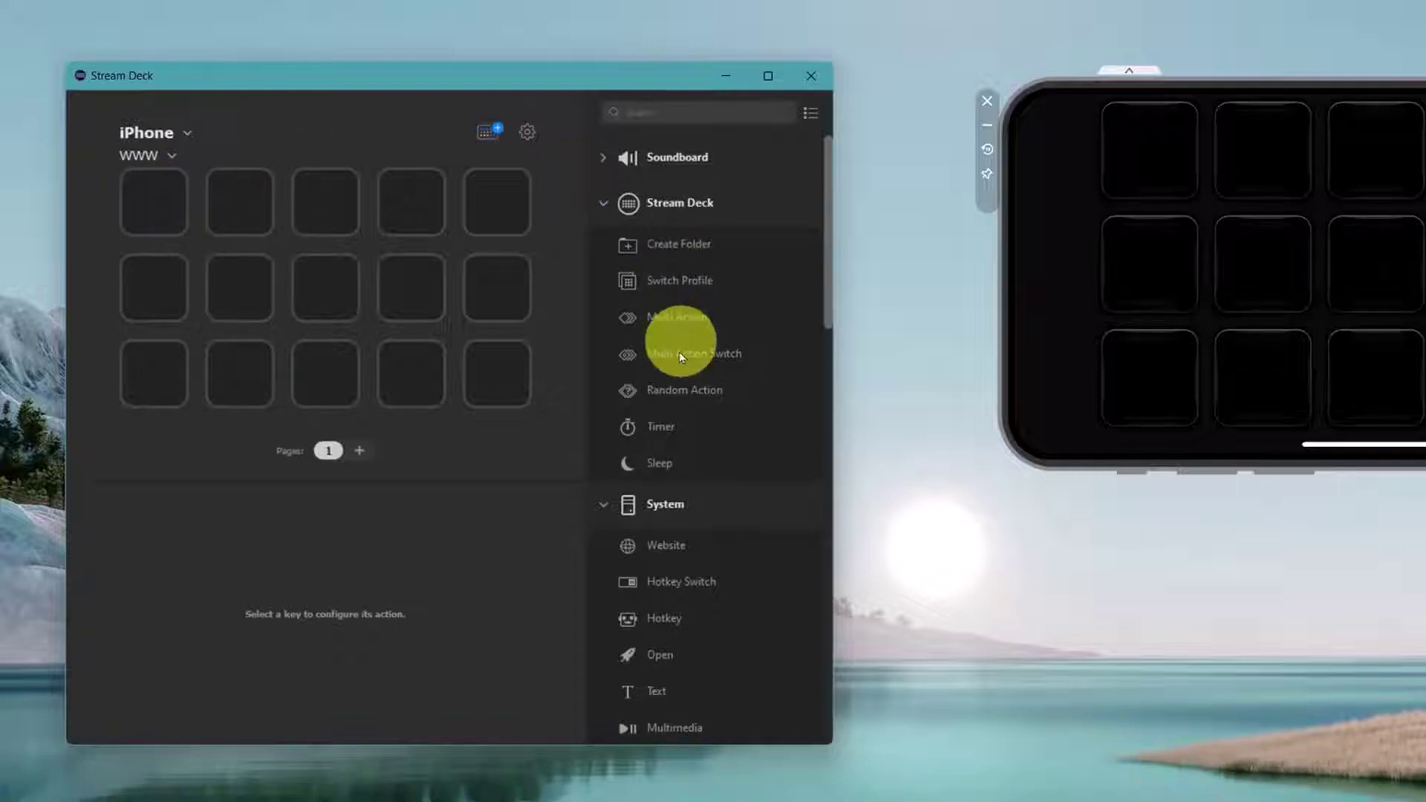
Add a Switch Profile action to the first key of the WWW profile and give it the white return-arrow icon from the Elgato icon set
drag(659, 280, 156, 198)
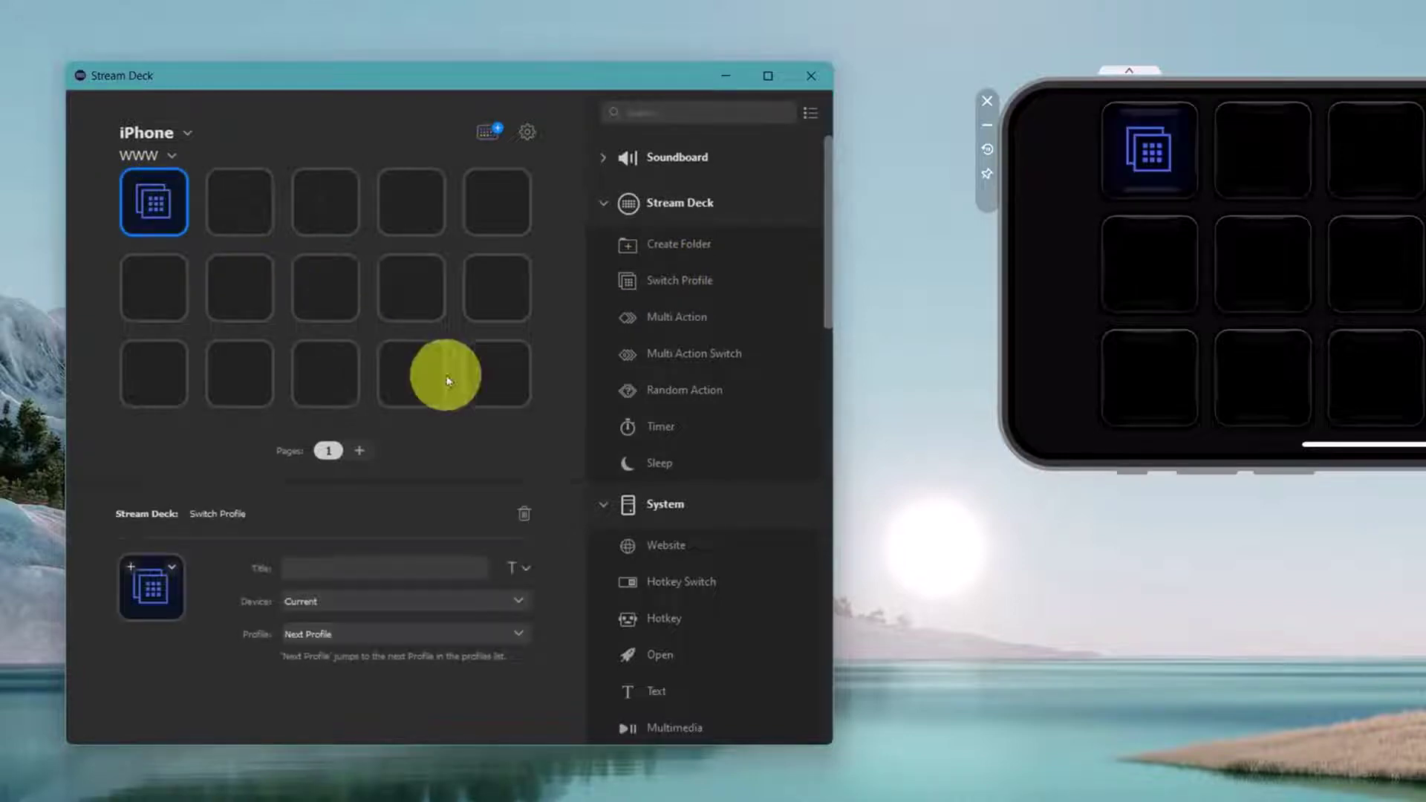
click(171, 571)
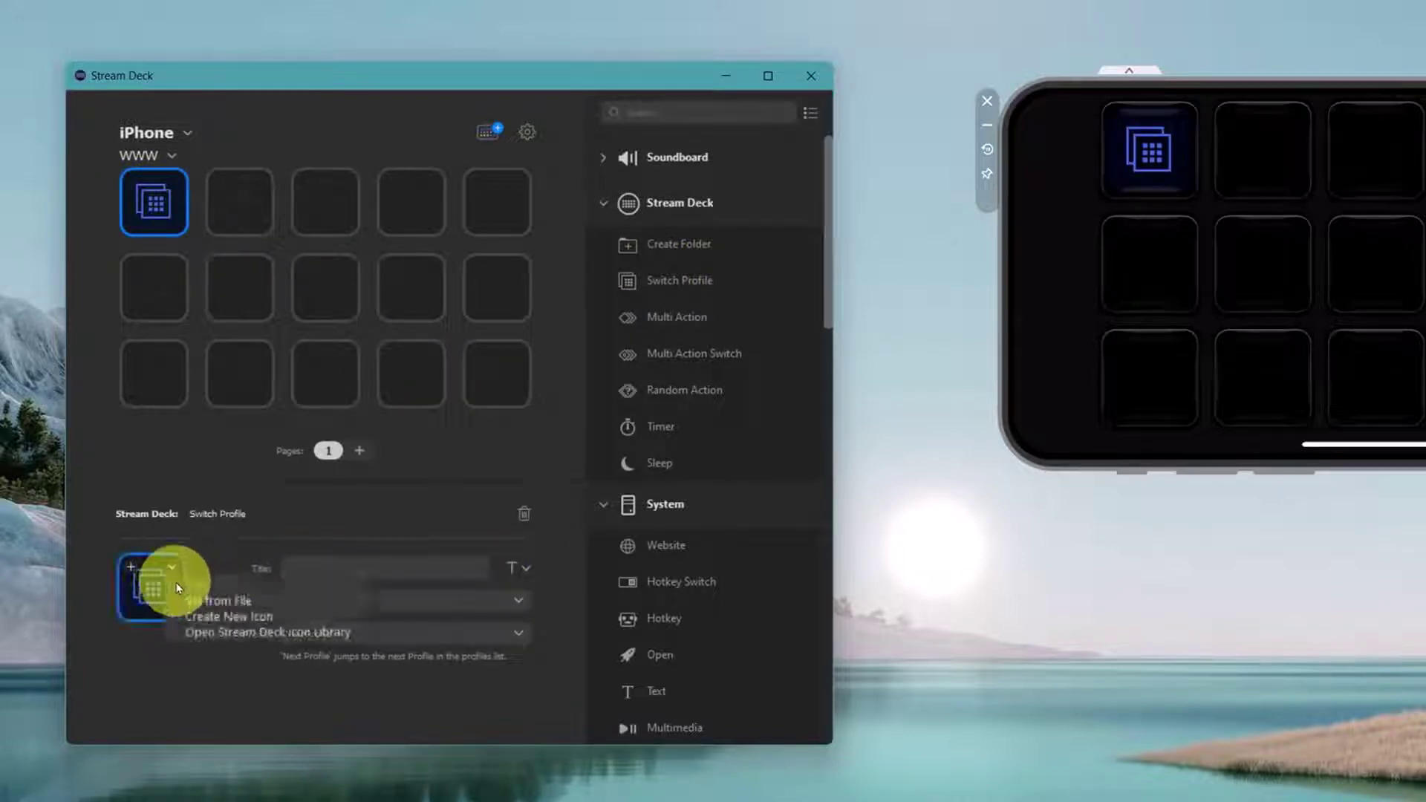
click(216, 632)
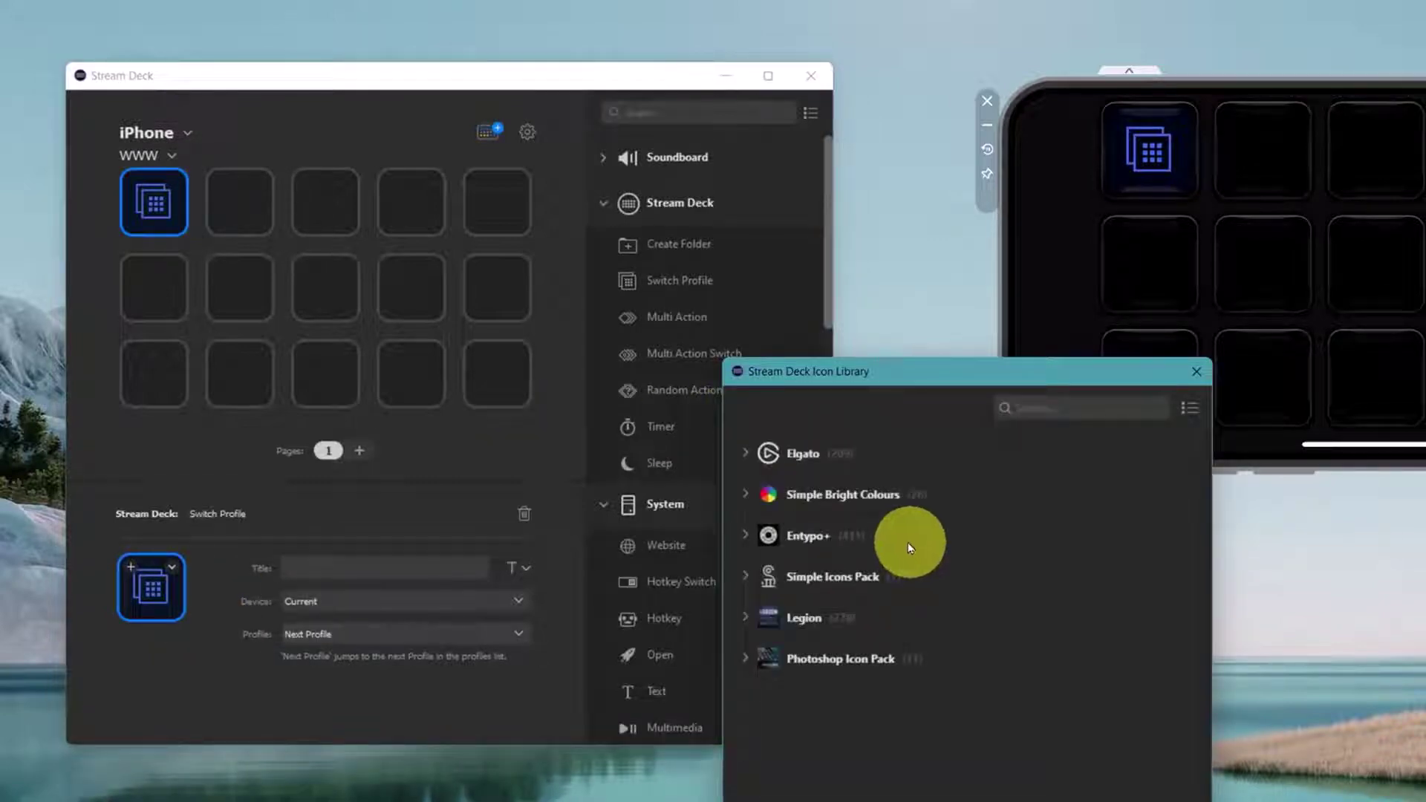
click(795, 461)
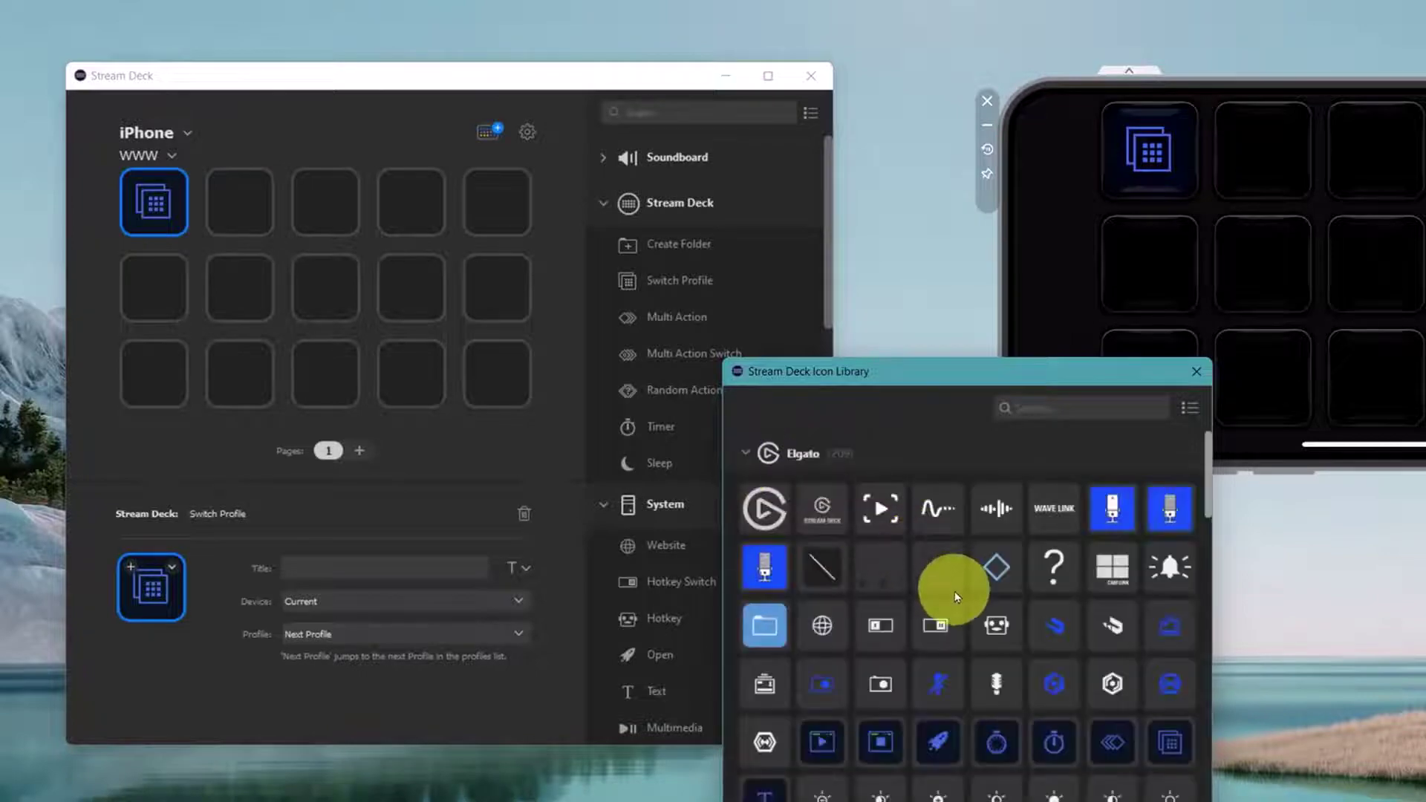
scroll(955, 589, down, 5)
scroll(955, 590, down, 5)
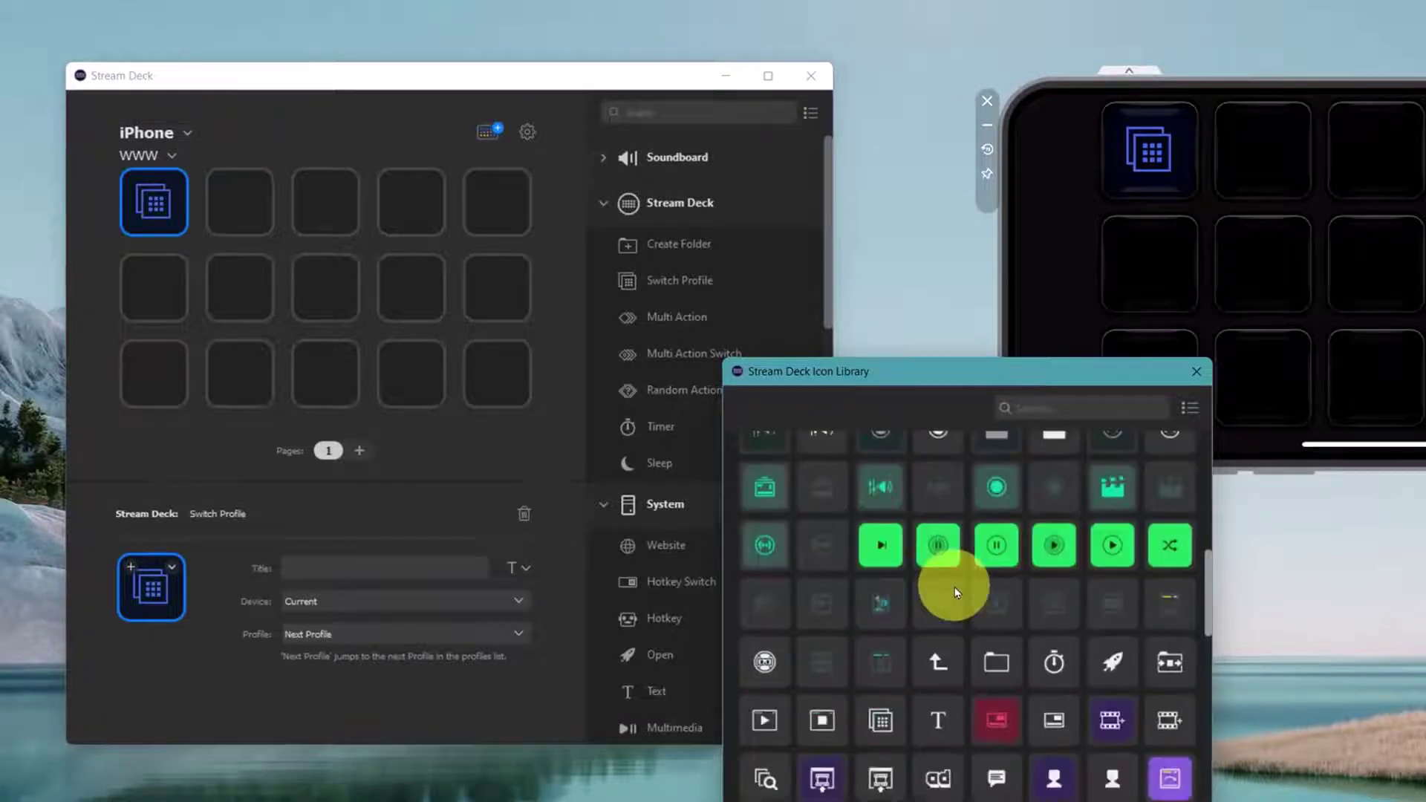
click(937, 610)
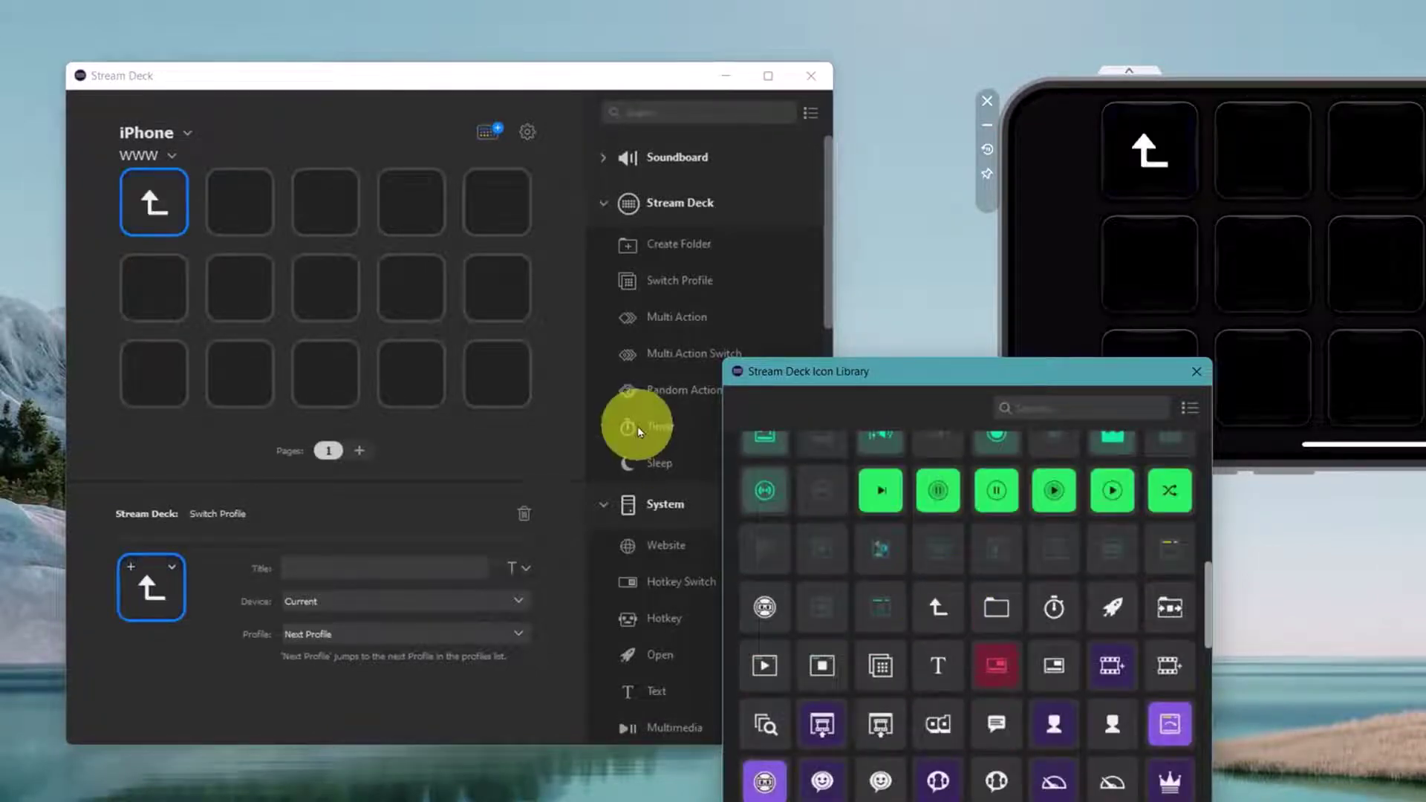
Title the return-arrow key Return
click(327, 569)
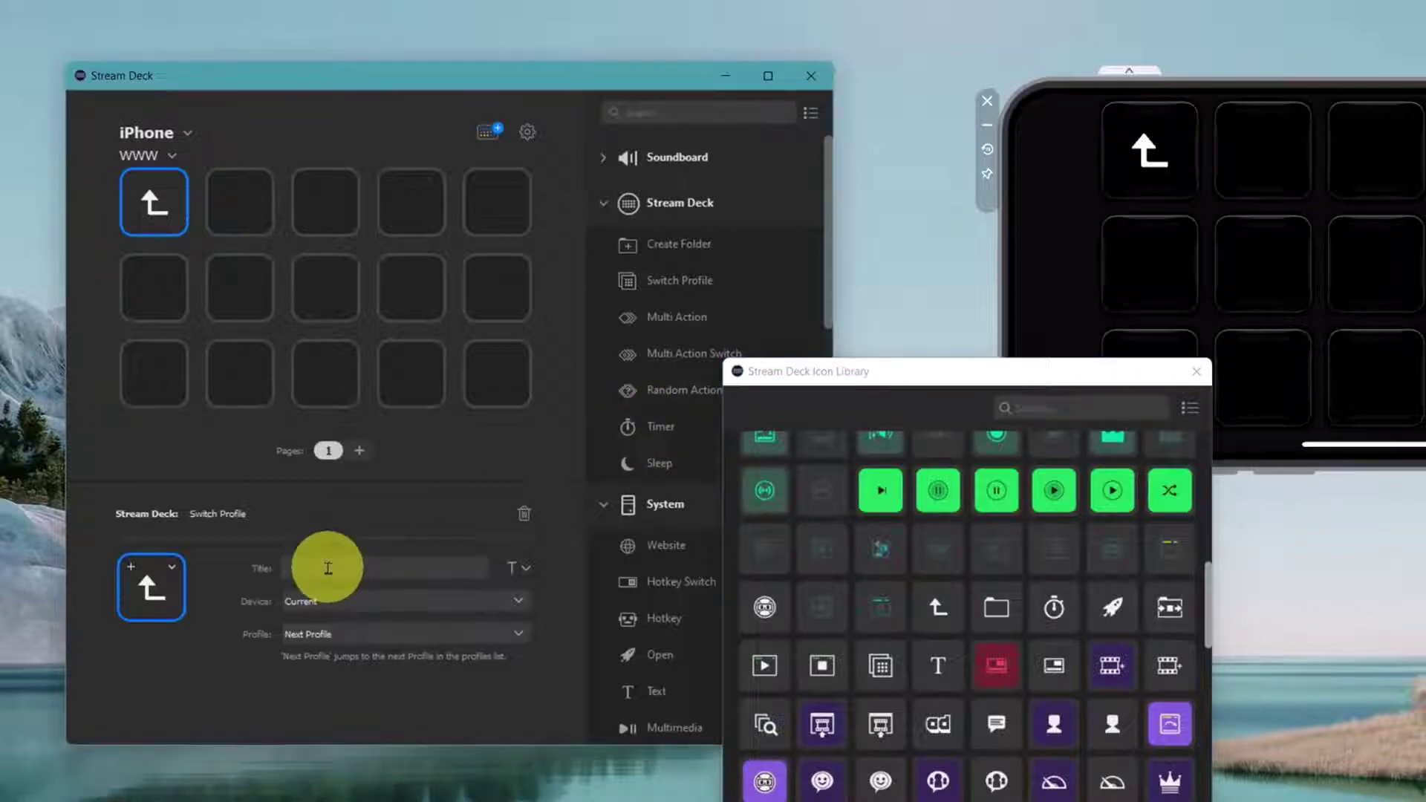
text(Retur)
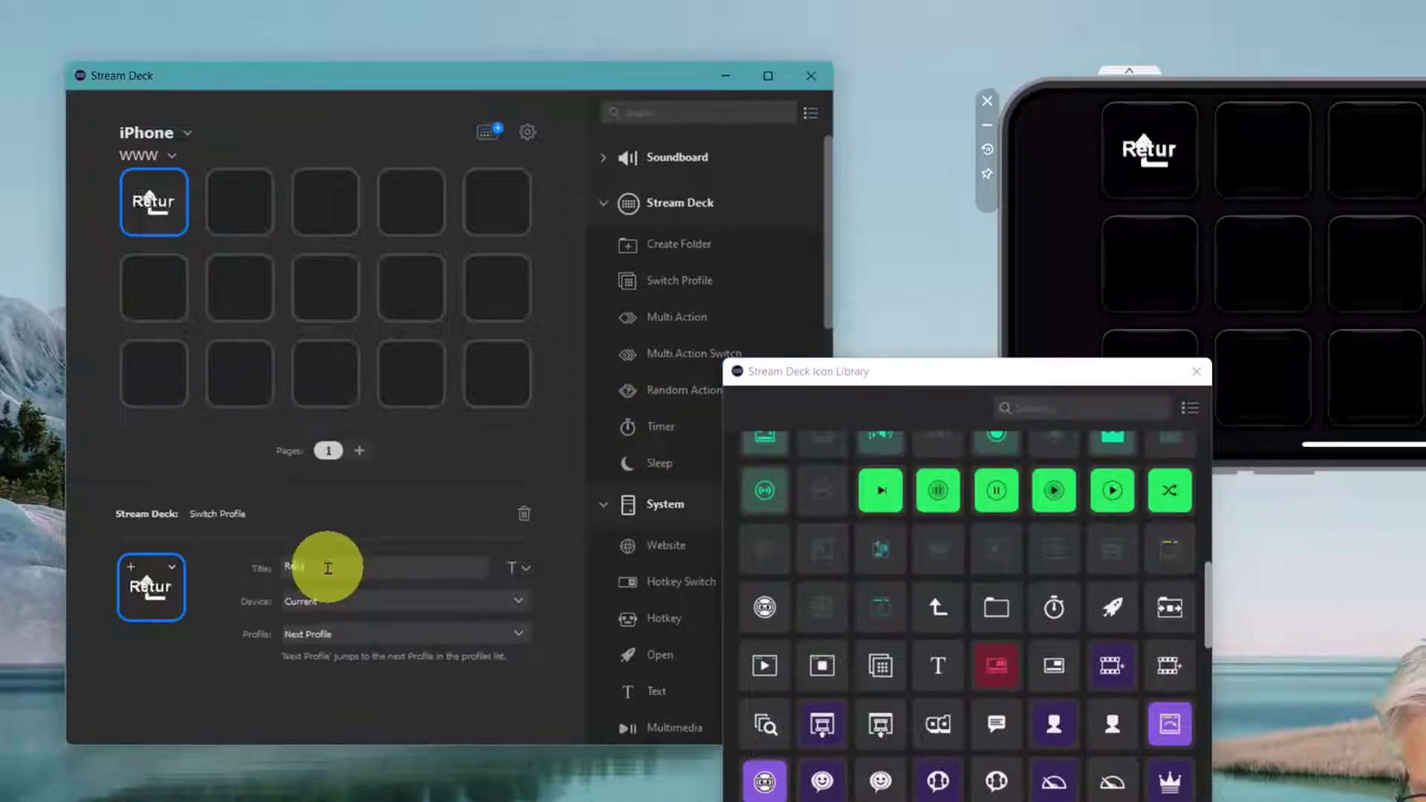
text(n)
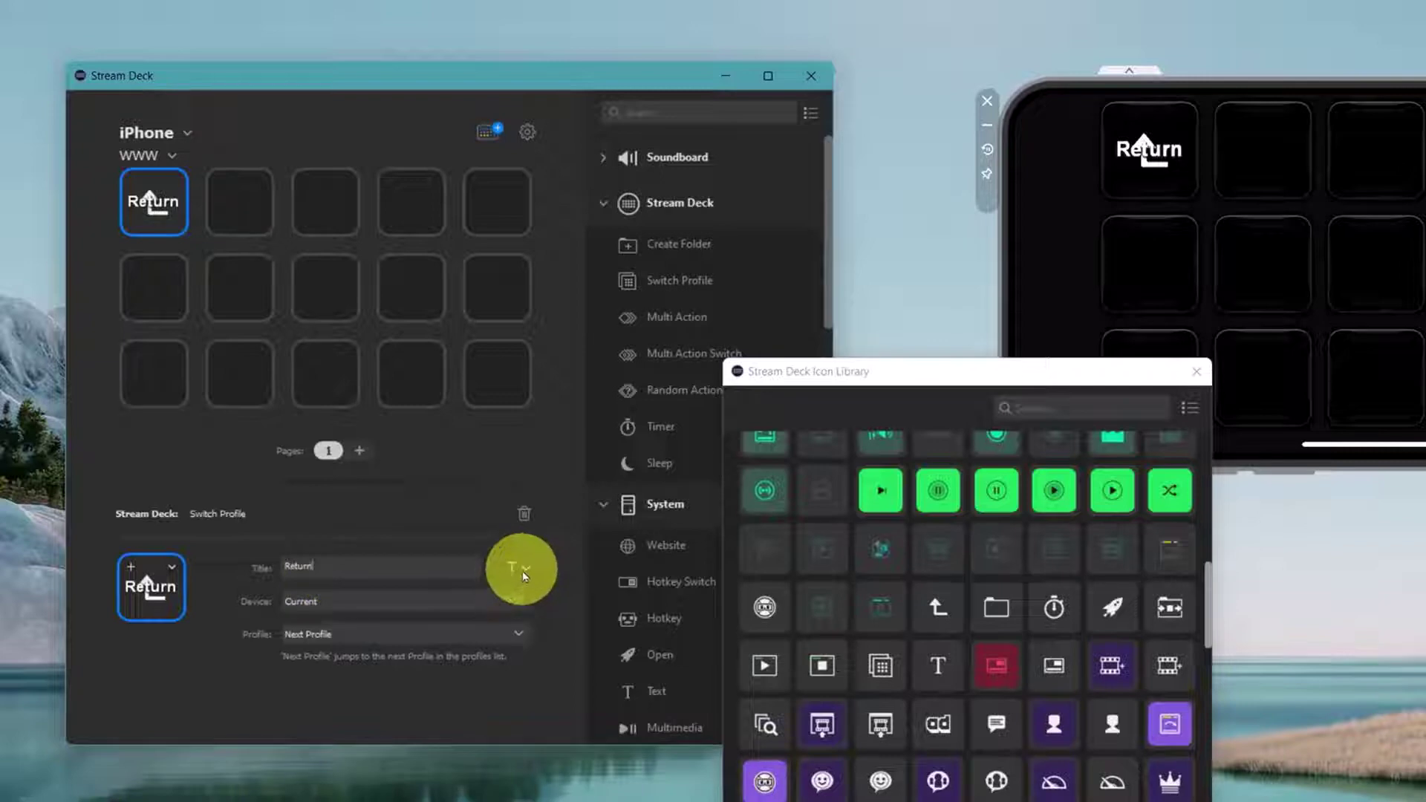
Align the Return key's title to the bottom of the key and set its colour to orange #ffaa00
click(523, 571)
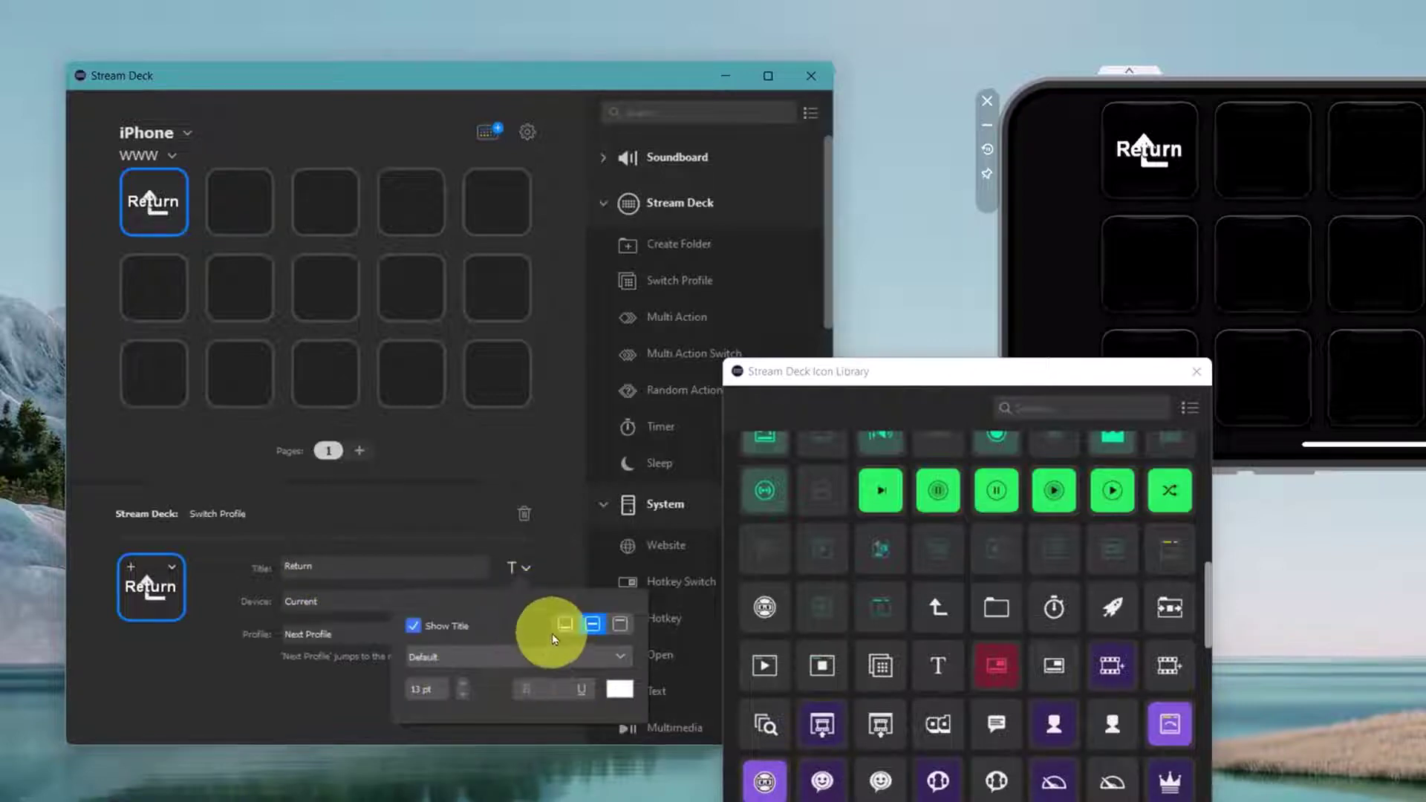
click(564, 624)
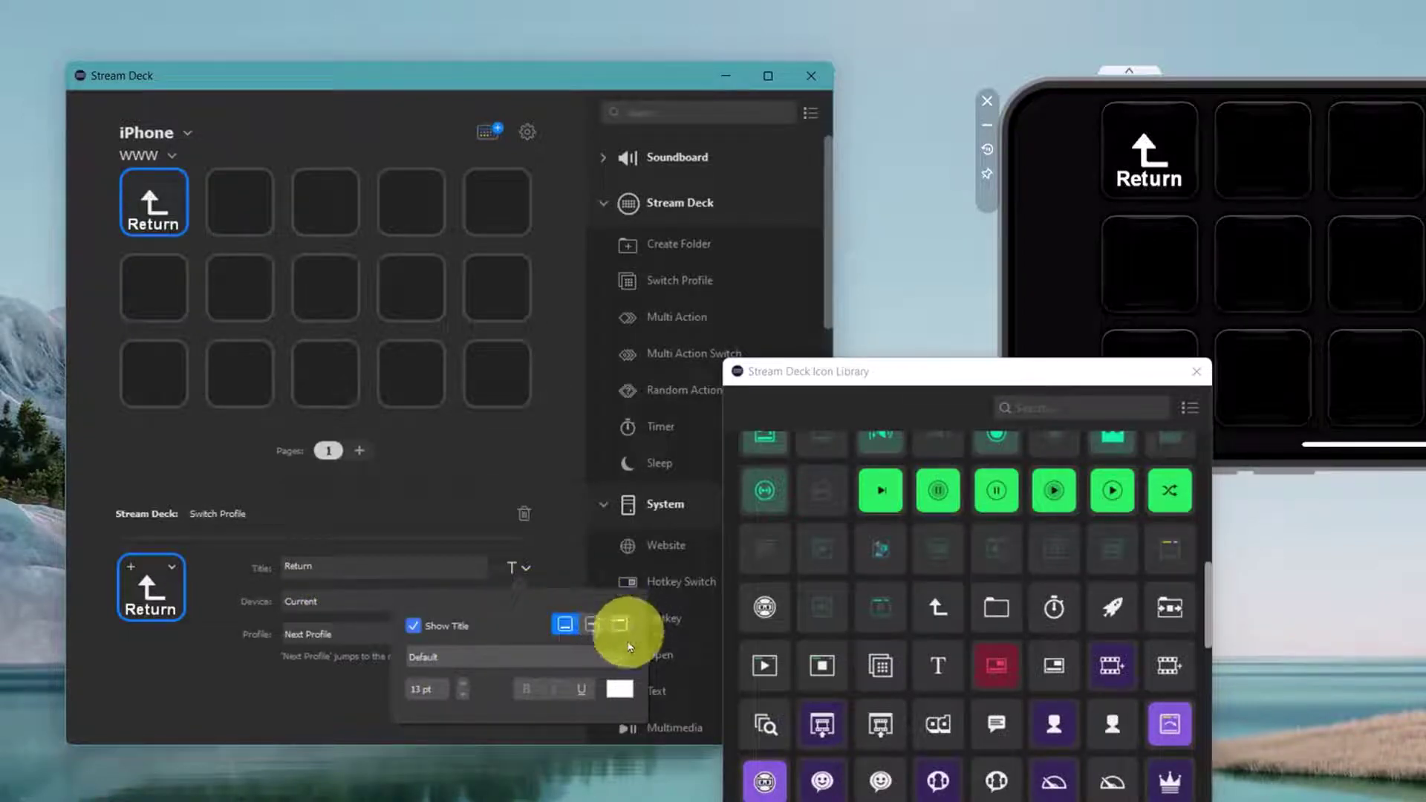
click(620, 689)
click(431, 577)
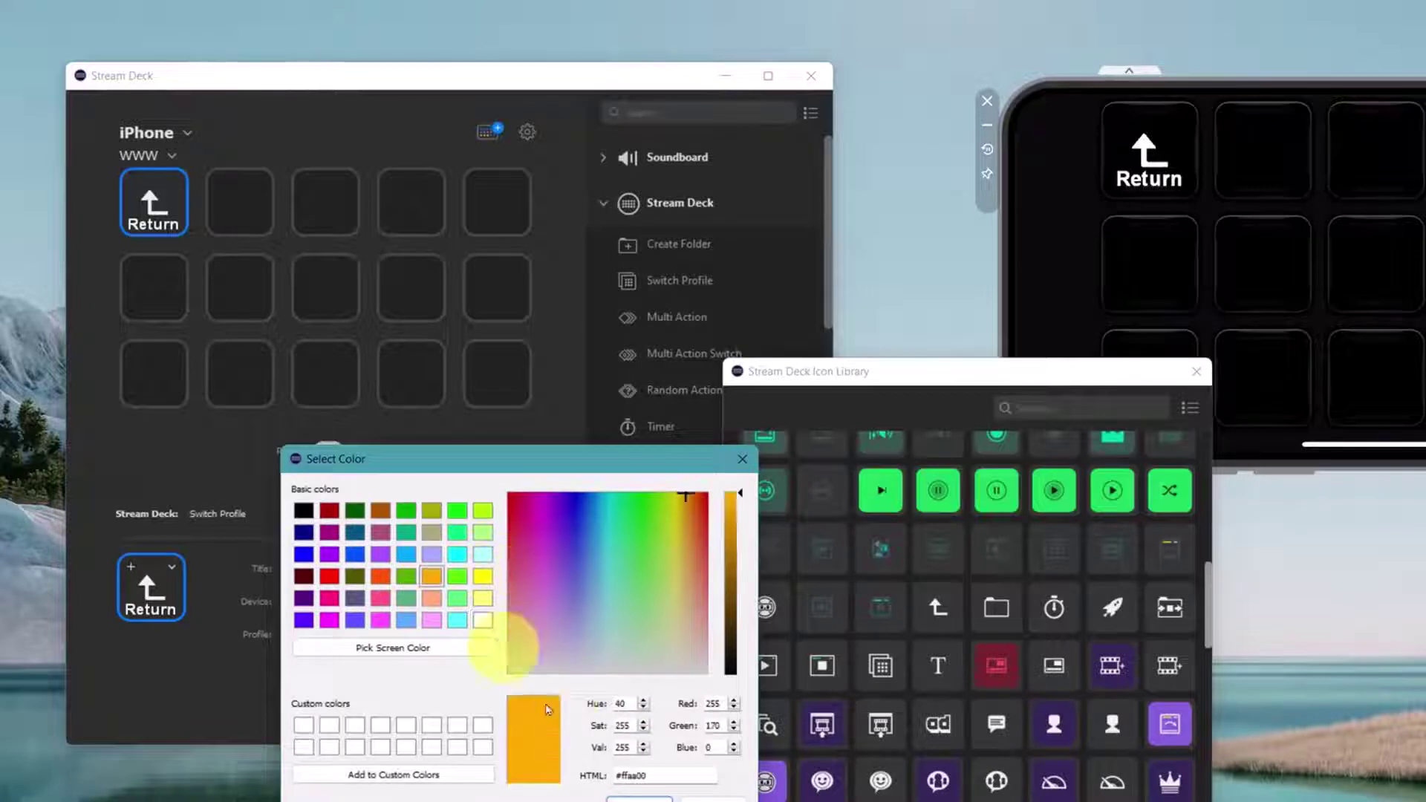
click(637, 798)
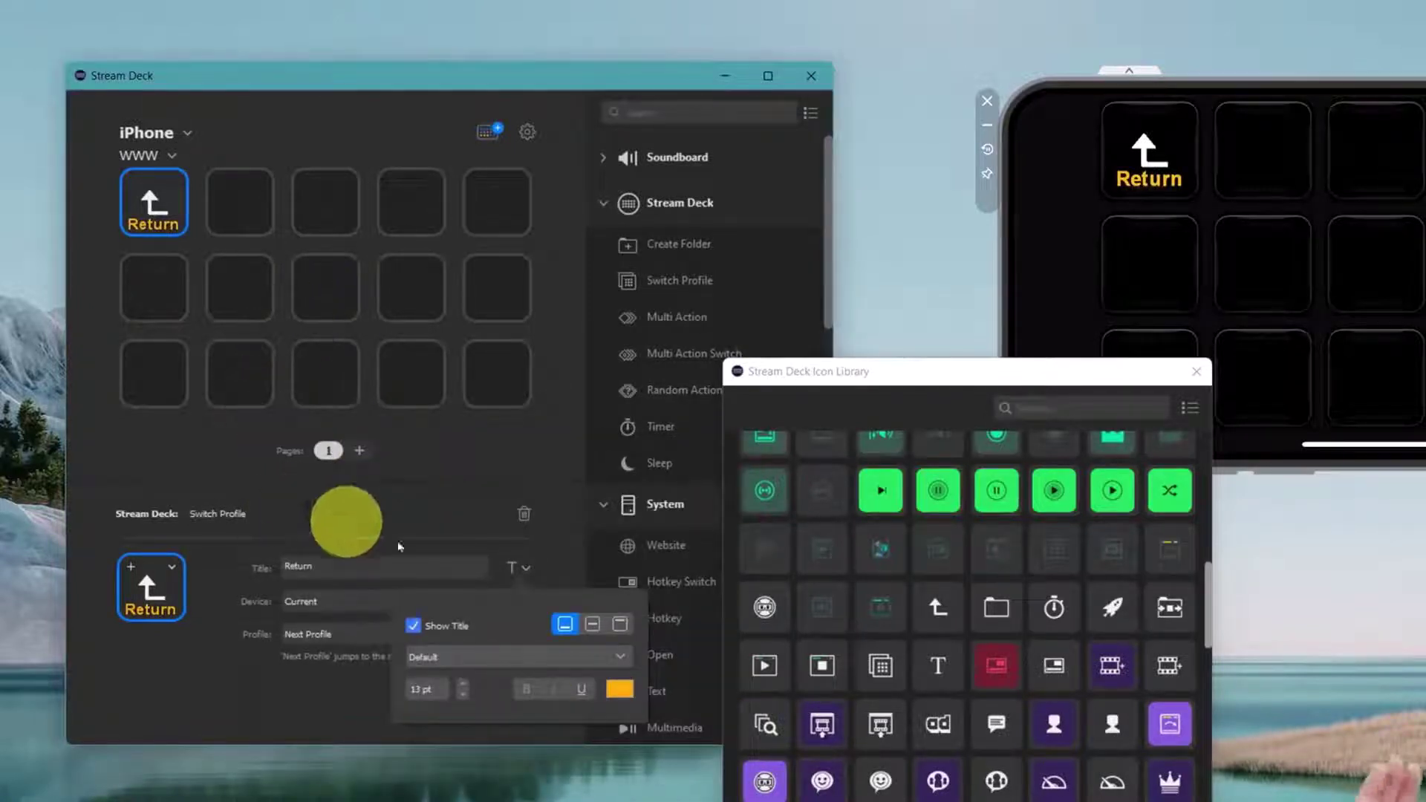
click(369, 514)
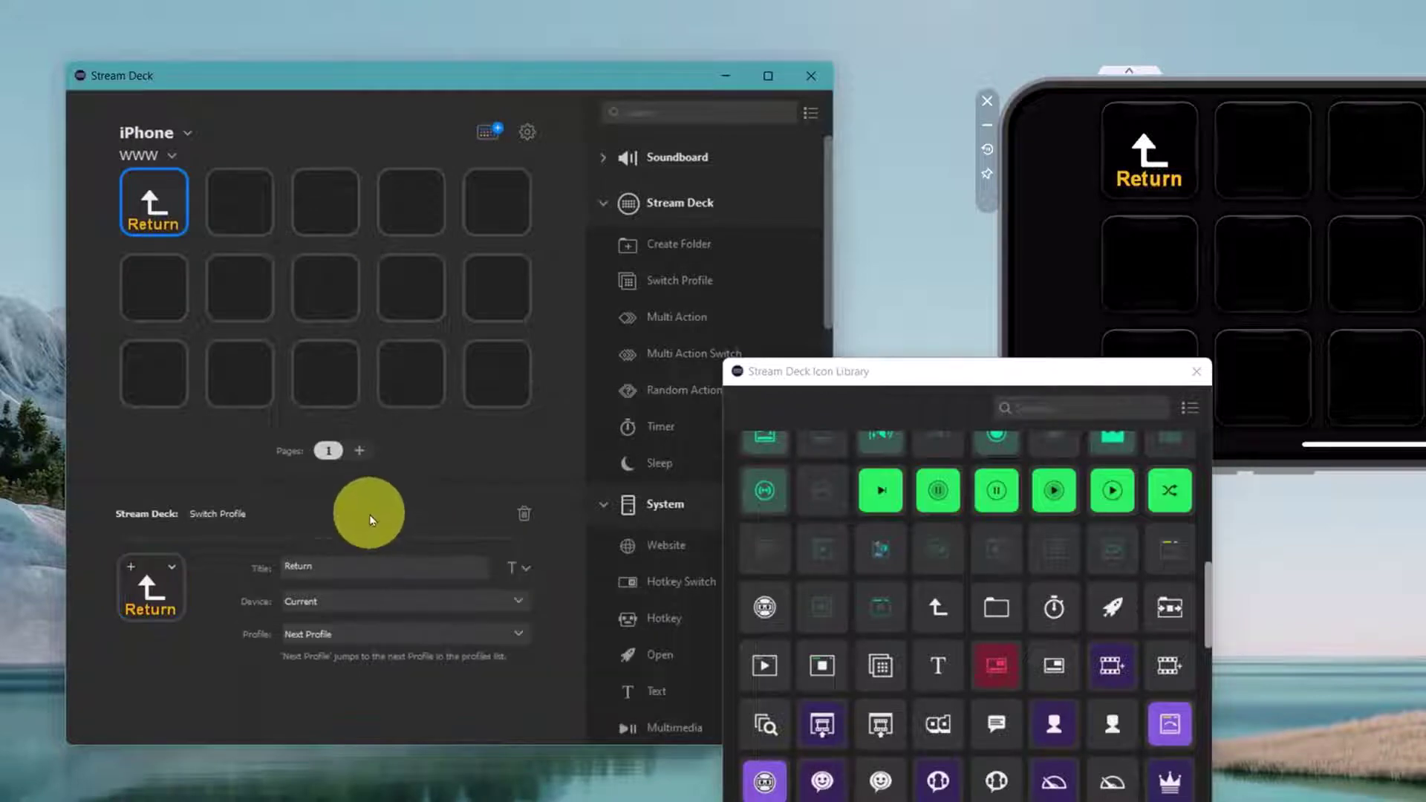
Set the Return key to switch to the Home profile and close the icon library
click(342, 635)
click(327, 685)
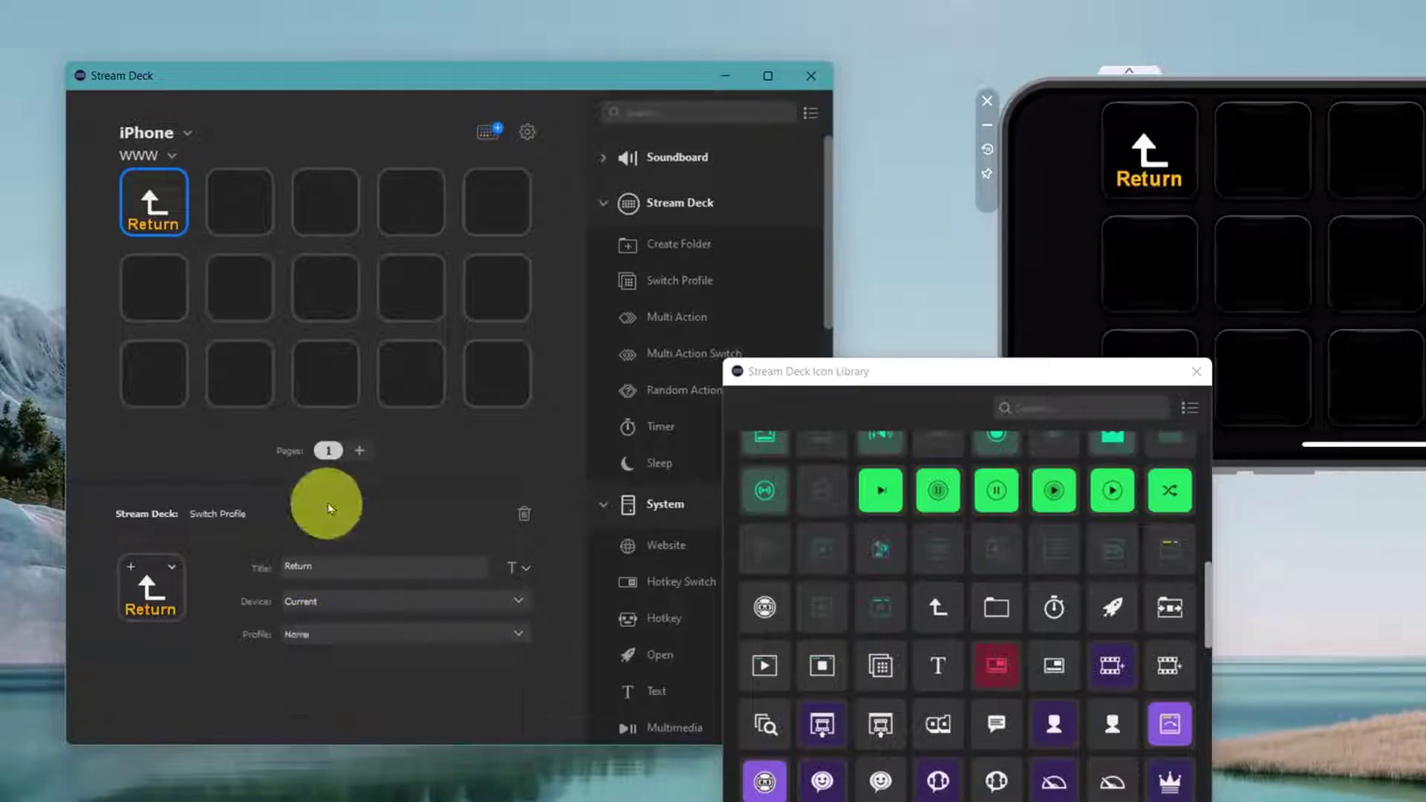
click(191, 446)
click(245, 279)
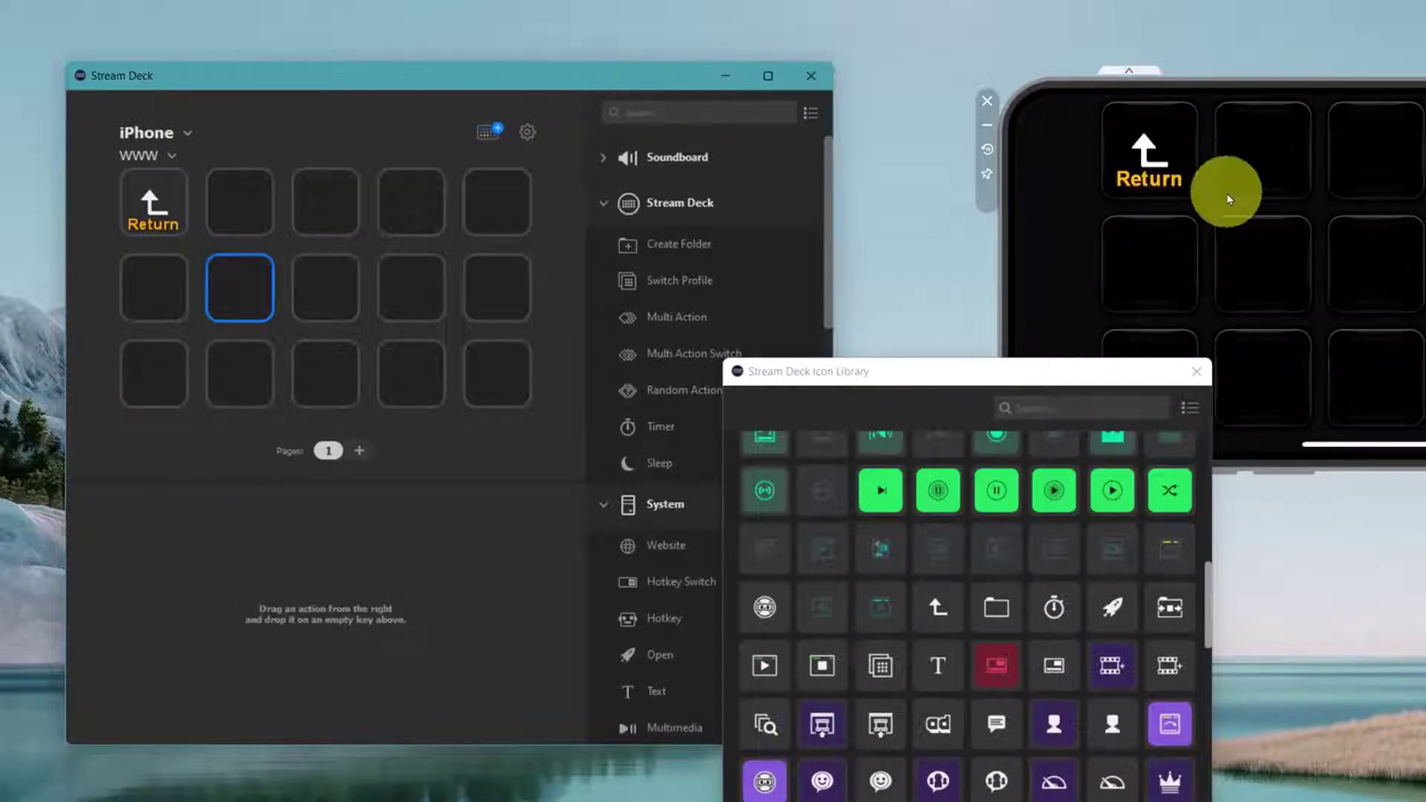
click(1196, 372)
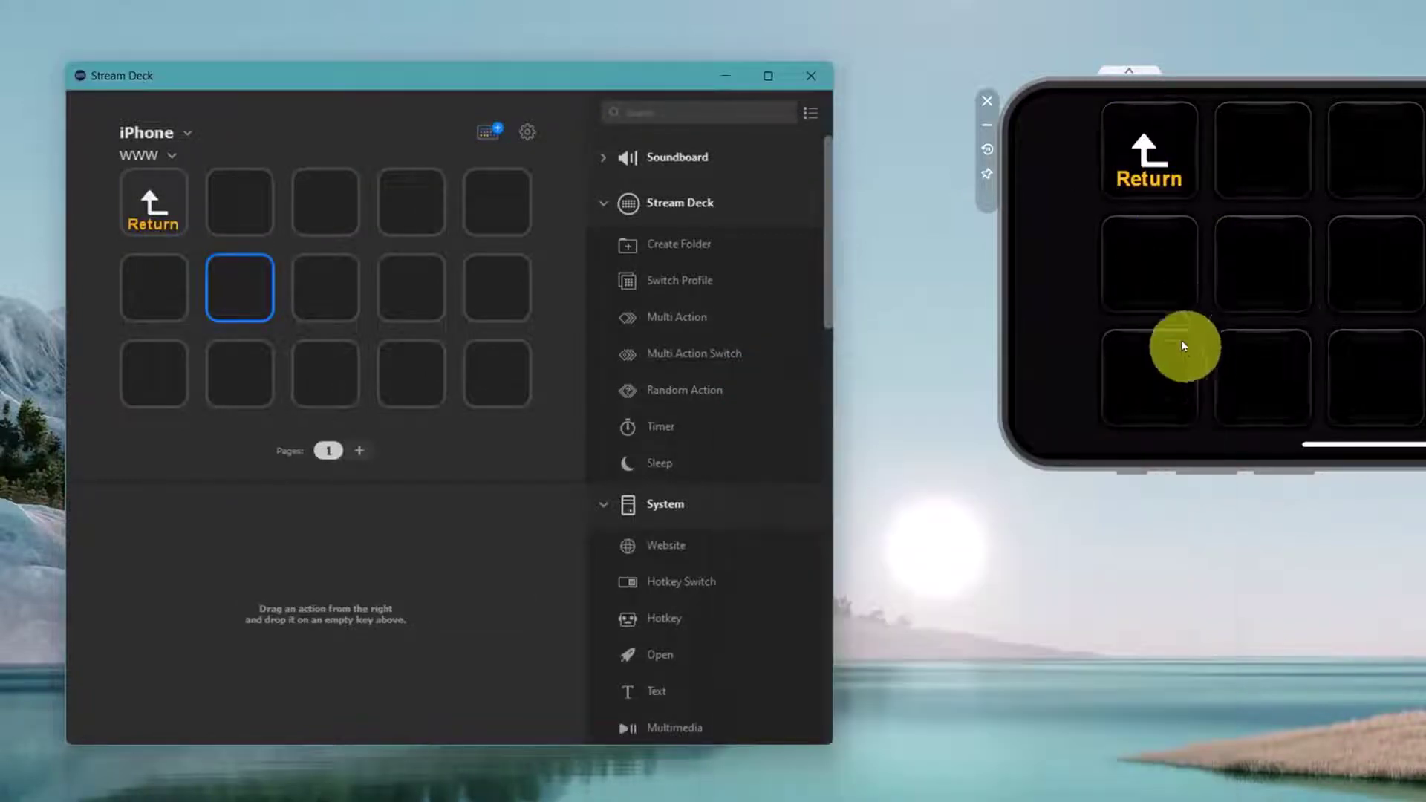
Test the Return key on the mirrored iPhone by switching between the WWW and Home profiles
click(1153, 172)
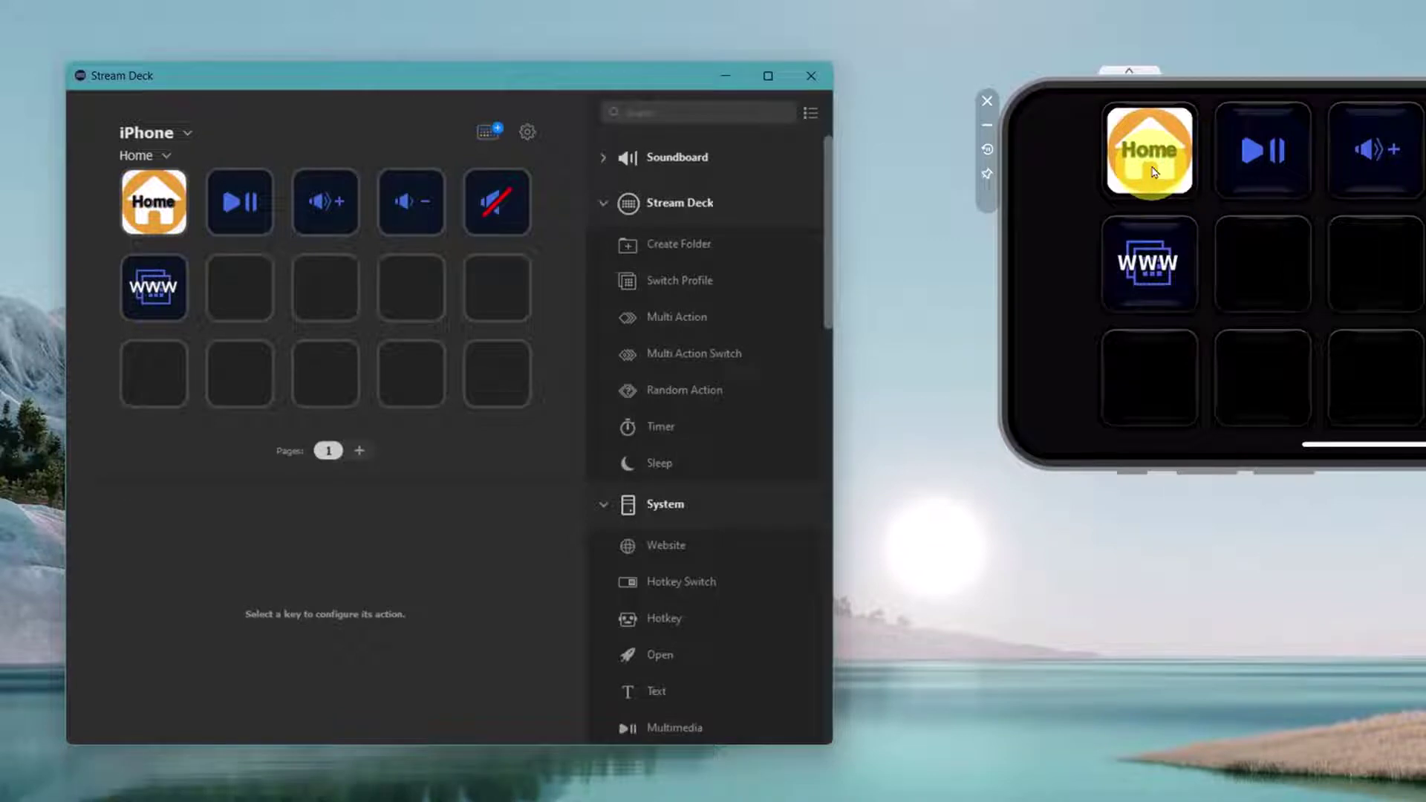
click(1153, 172)
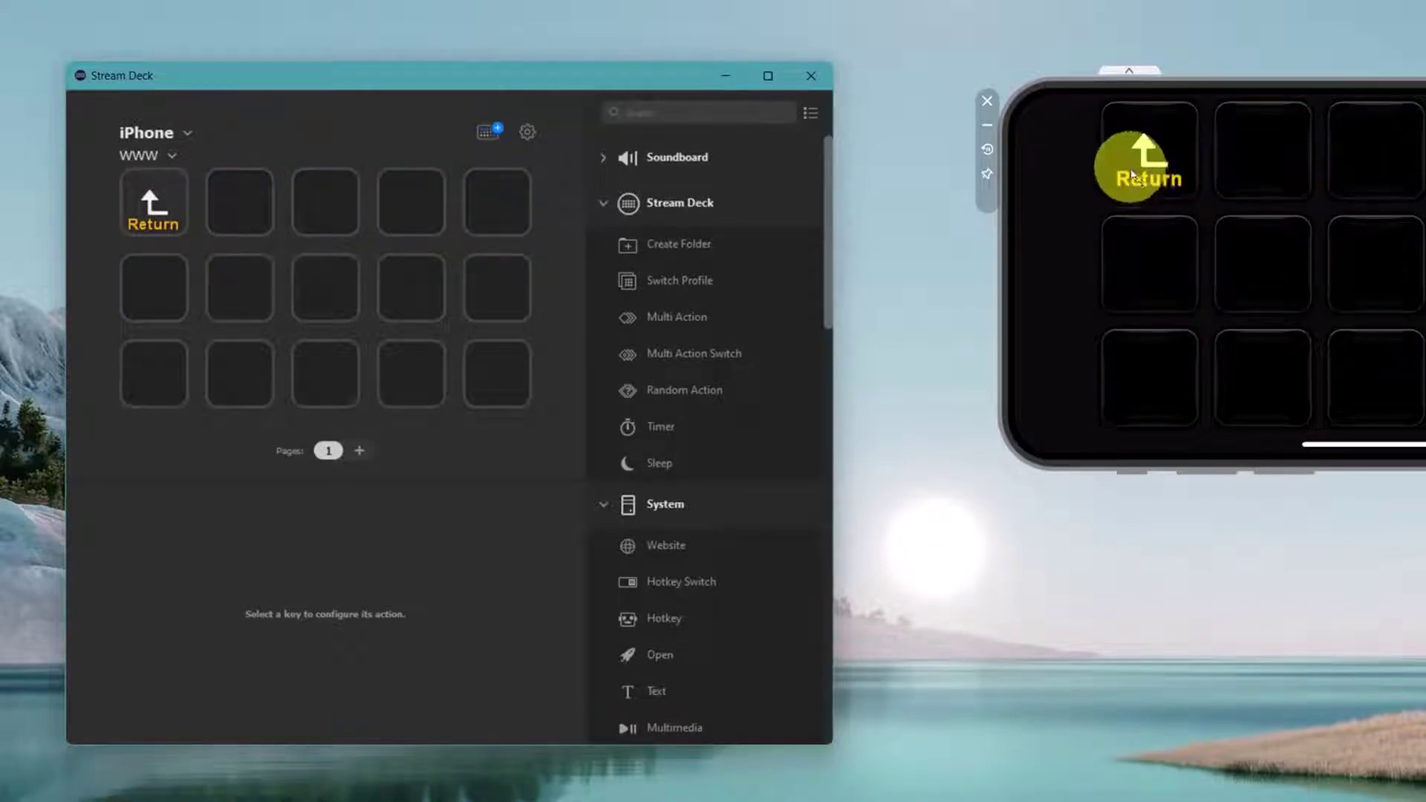
click(1132, 174)
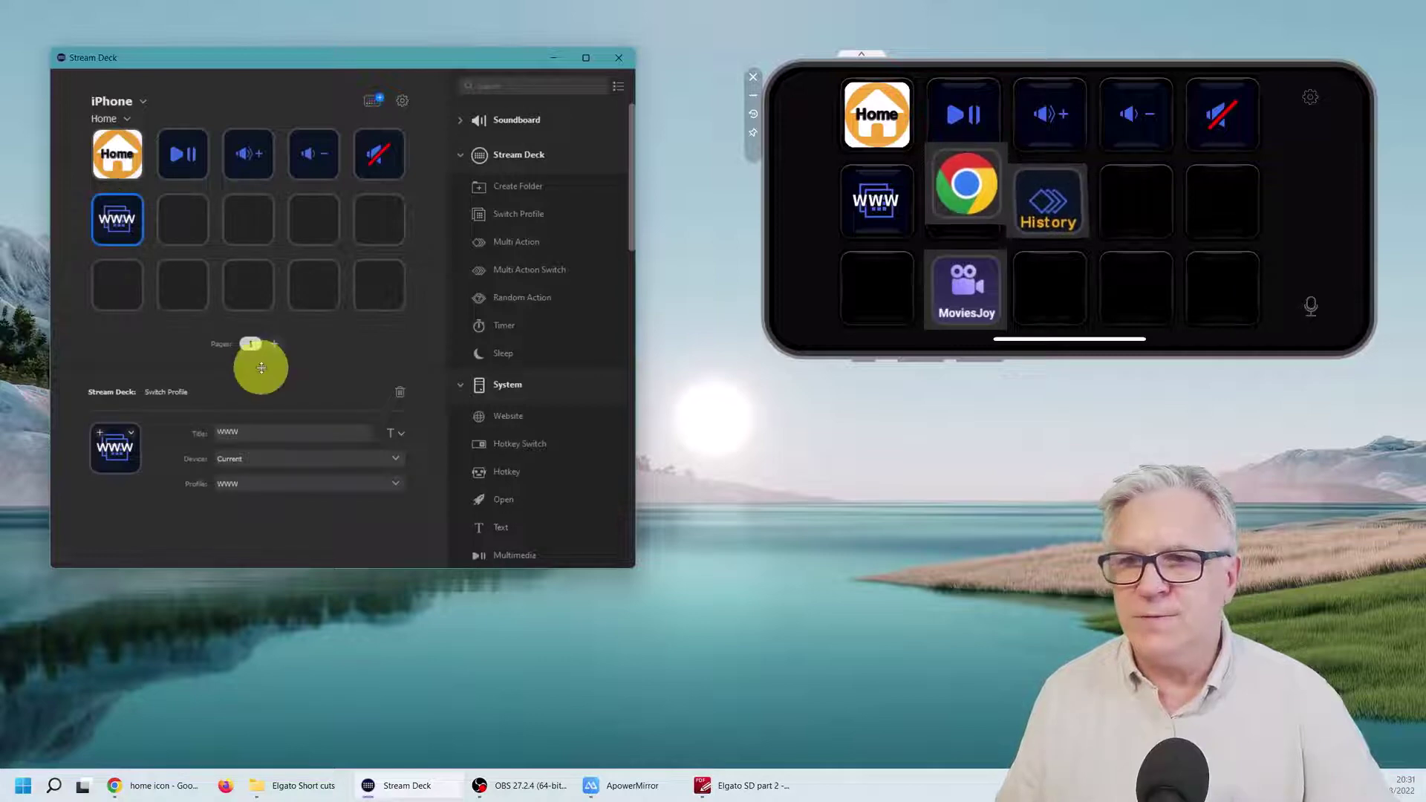
Replace the WWW key's icon on the Home profile with the purple WWW globe image from the Elgato Short cuts icons folder
click(293, 785)
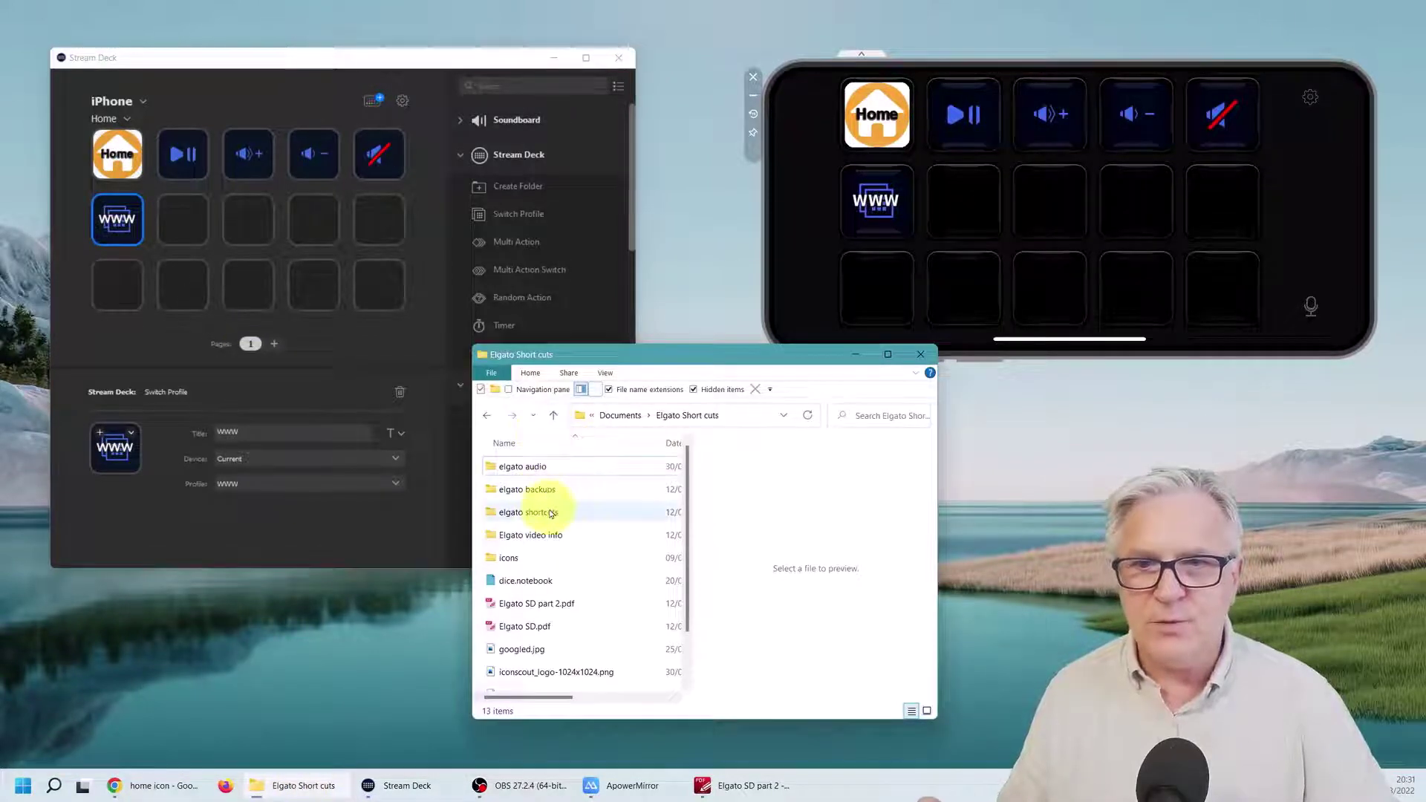
double_click(530, 563)
scroll(586, 546, down, 10)
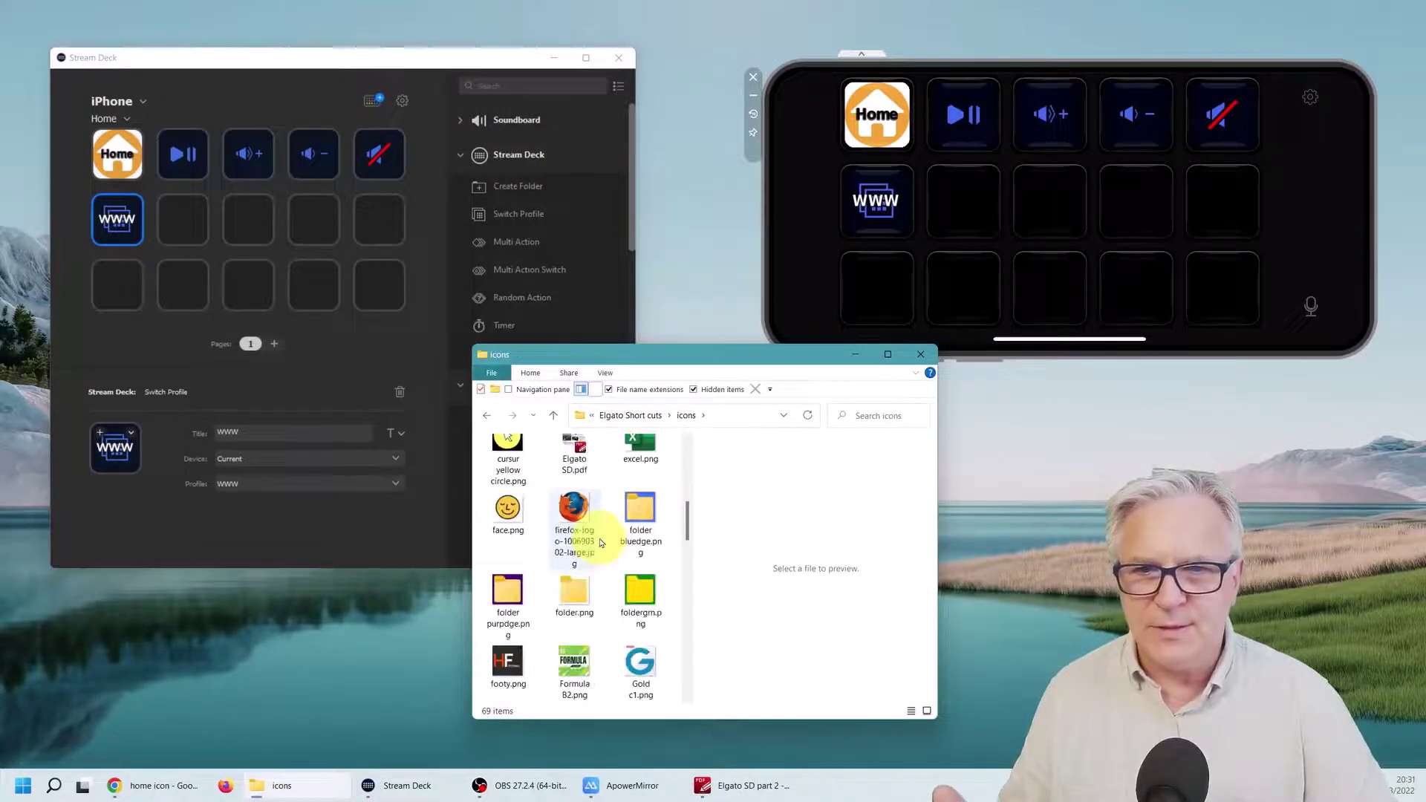
drag(574, 654, 118, 461)
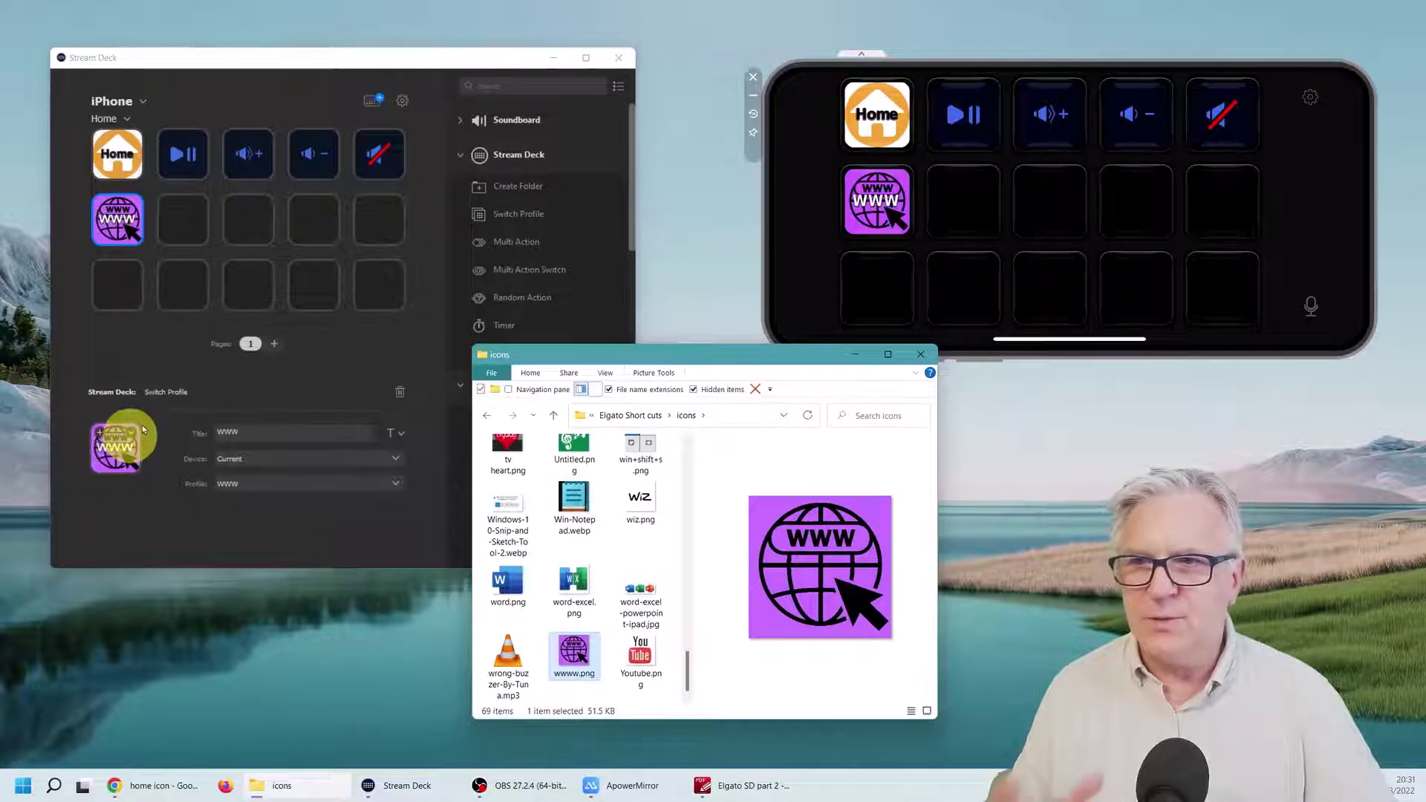
Hide the title on the Home profile's WWW key
click(398, 433)
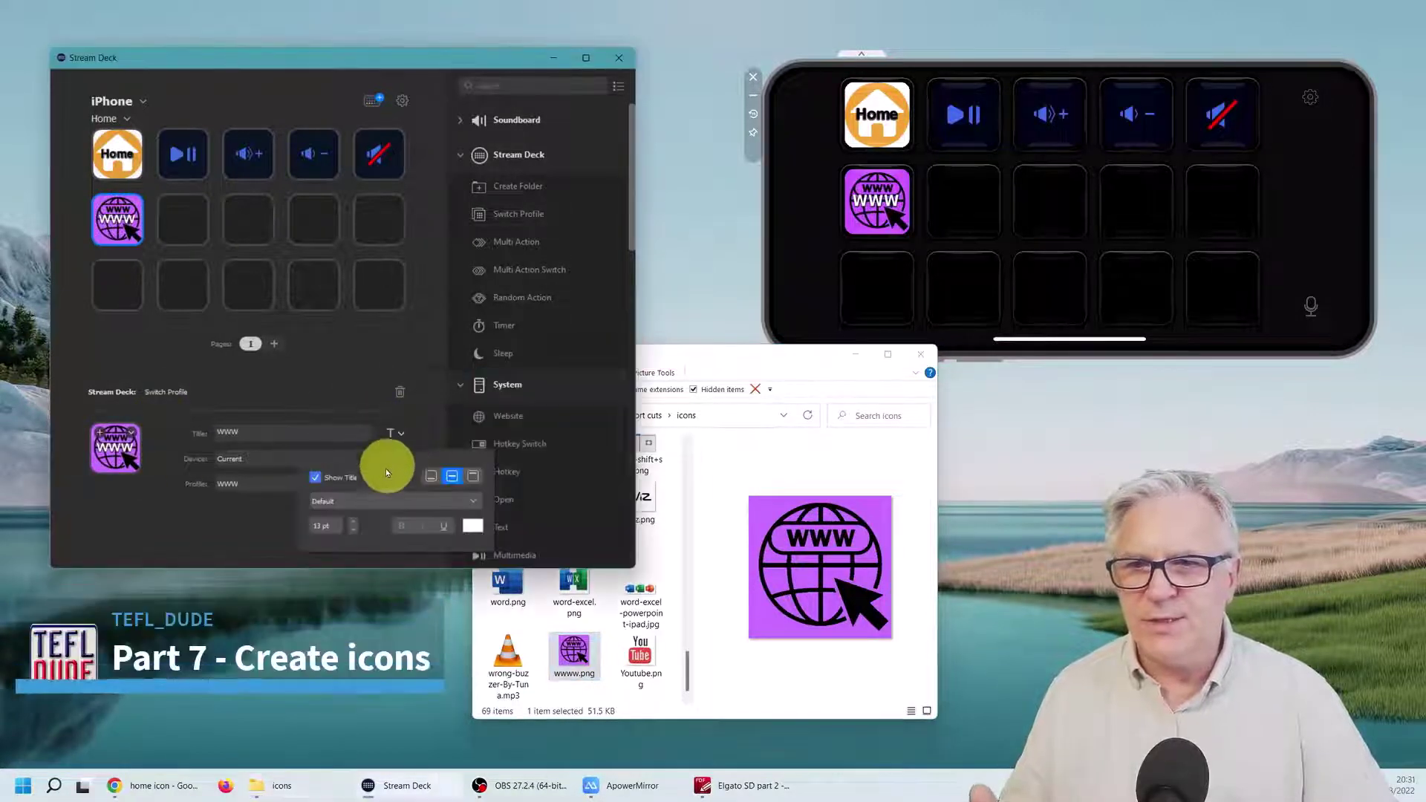
click(315, 478)
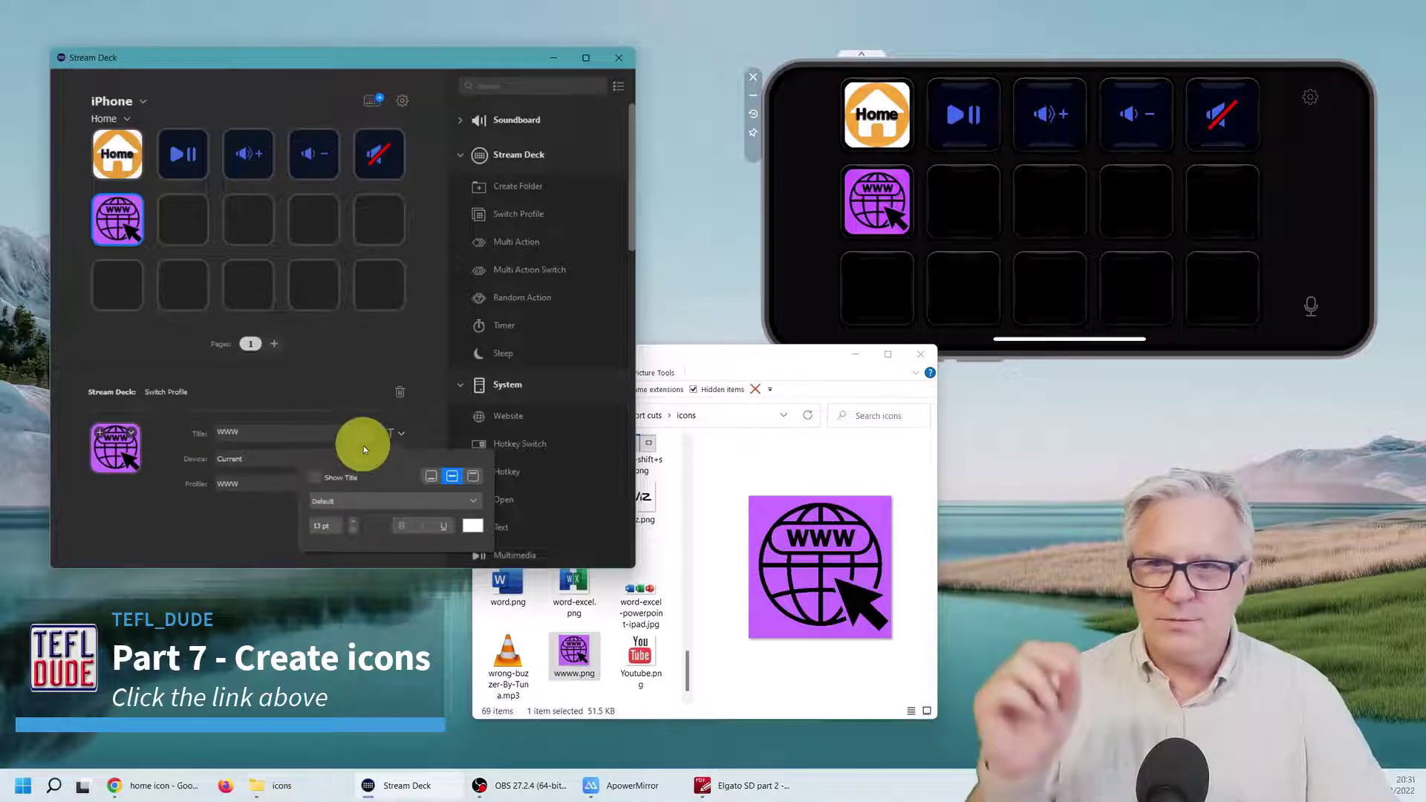
click(349, 383)
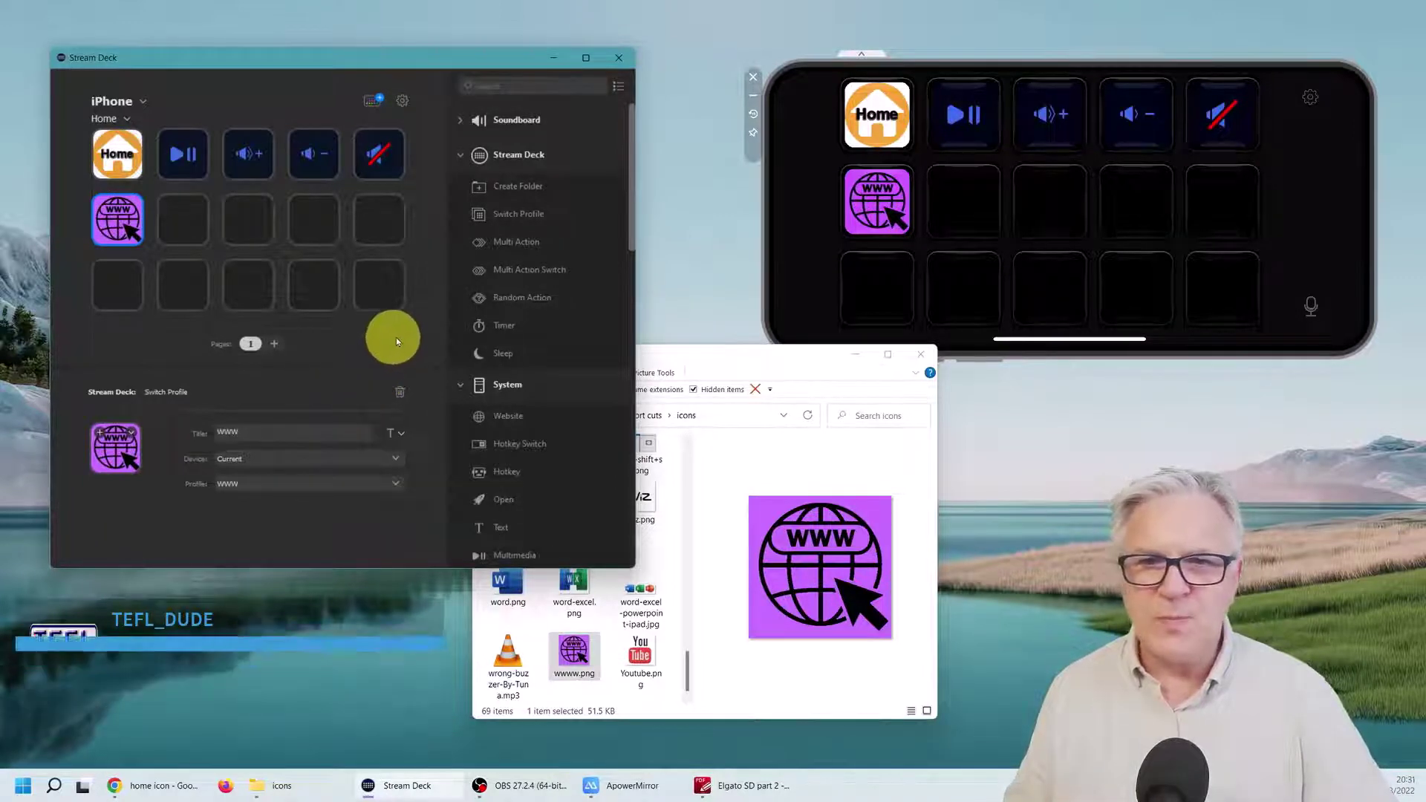
click(367, 285)
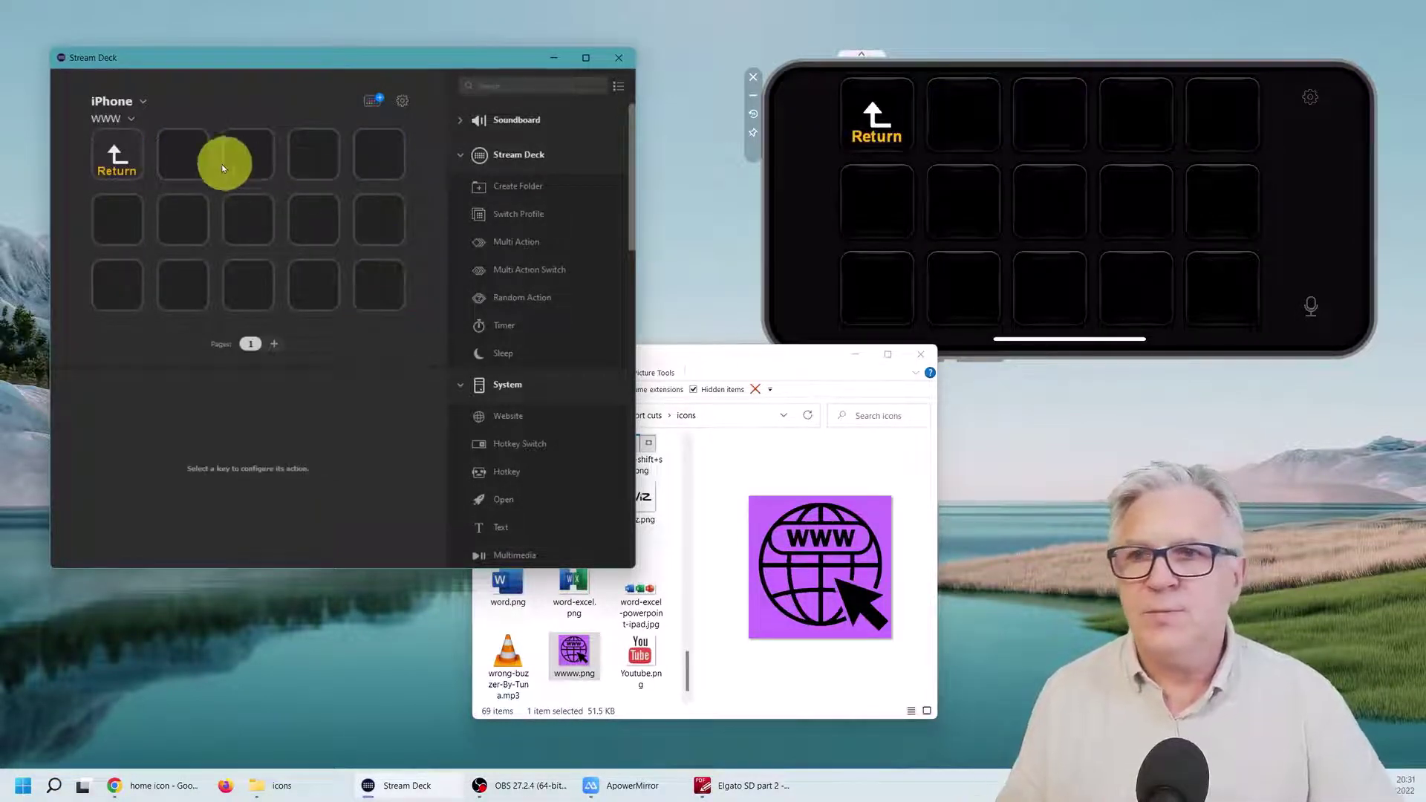
Close the icons folder and add an Open action for Google Chrome to the second key of the WWW profile
click(201, 159)
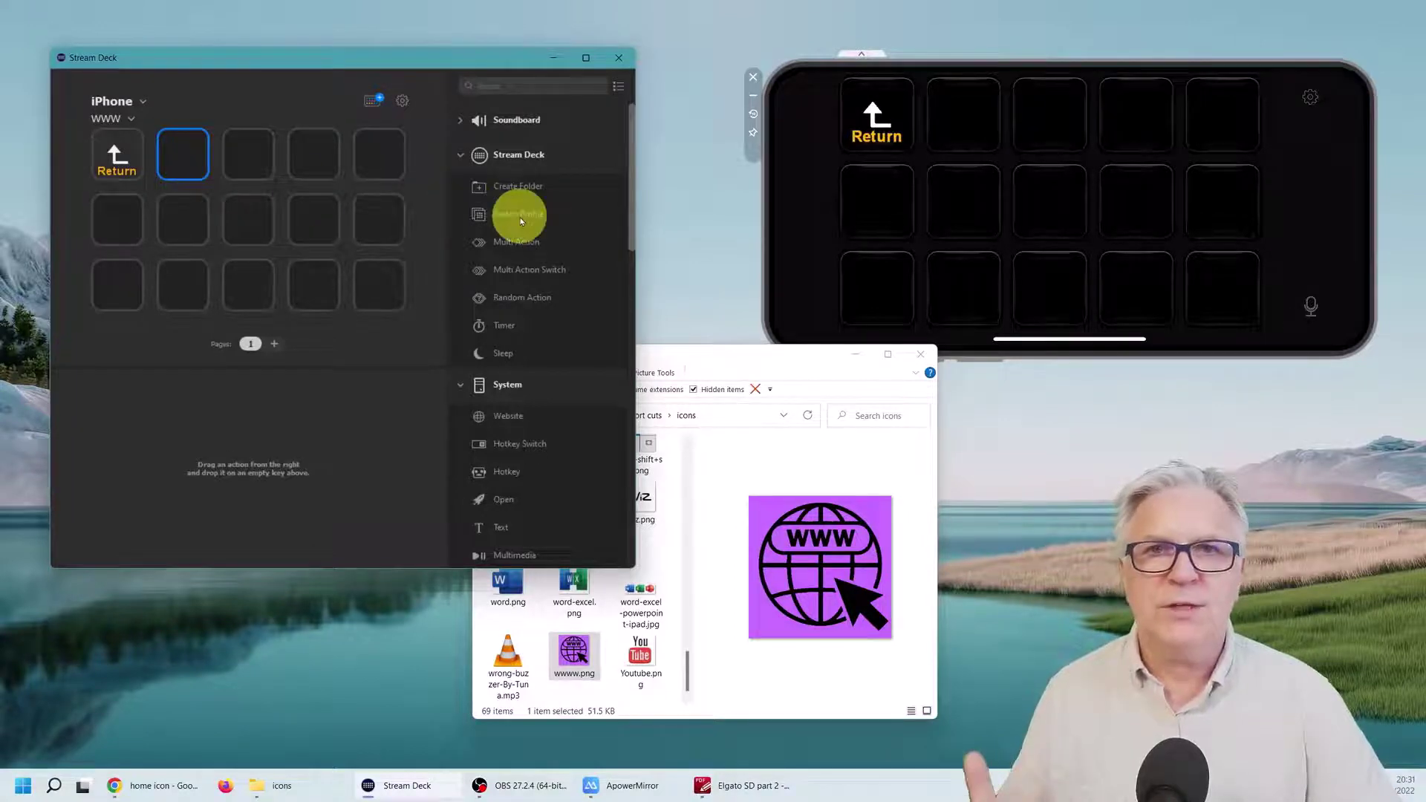
click(920, 354)
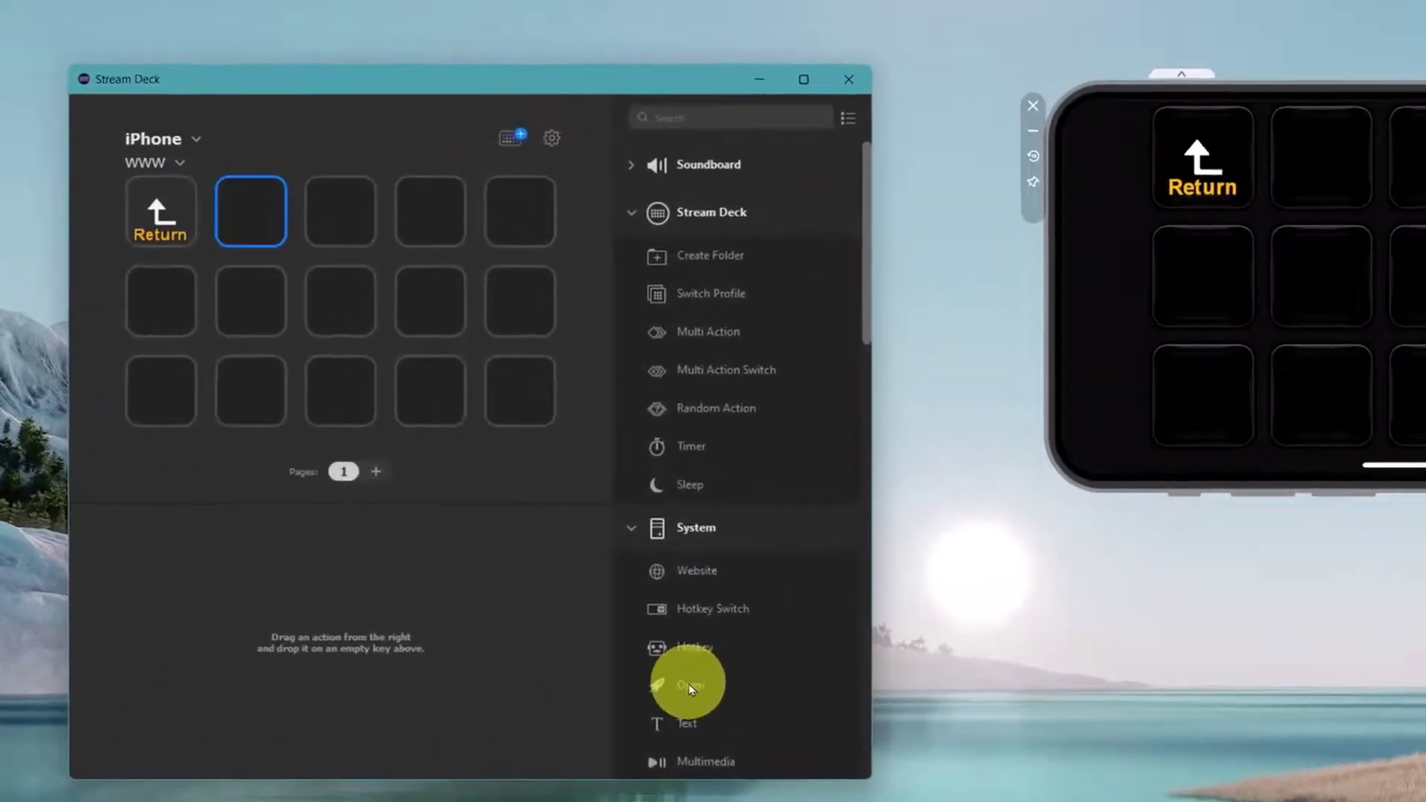
drag(689, 687, 251, 216)
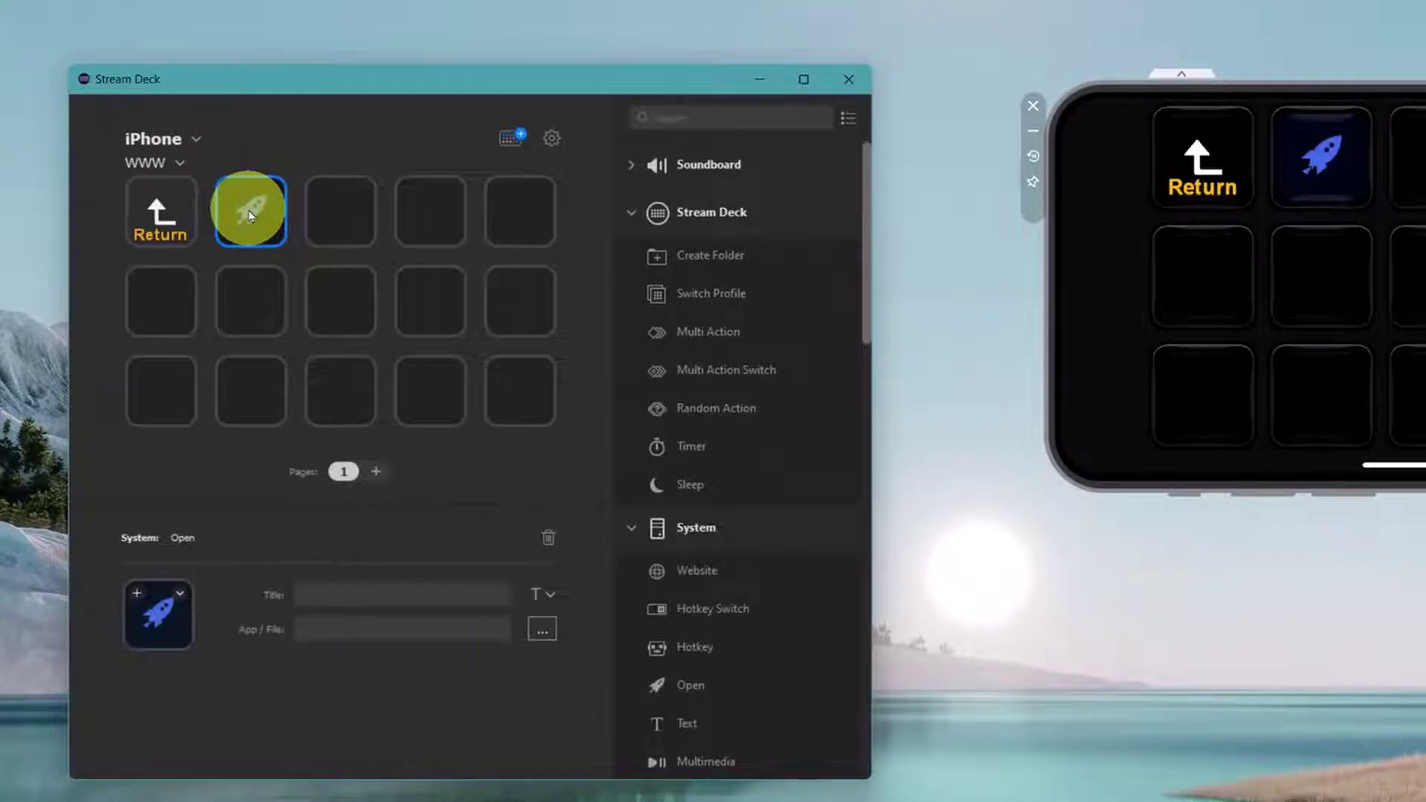
click(540, 638)
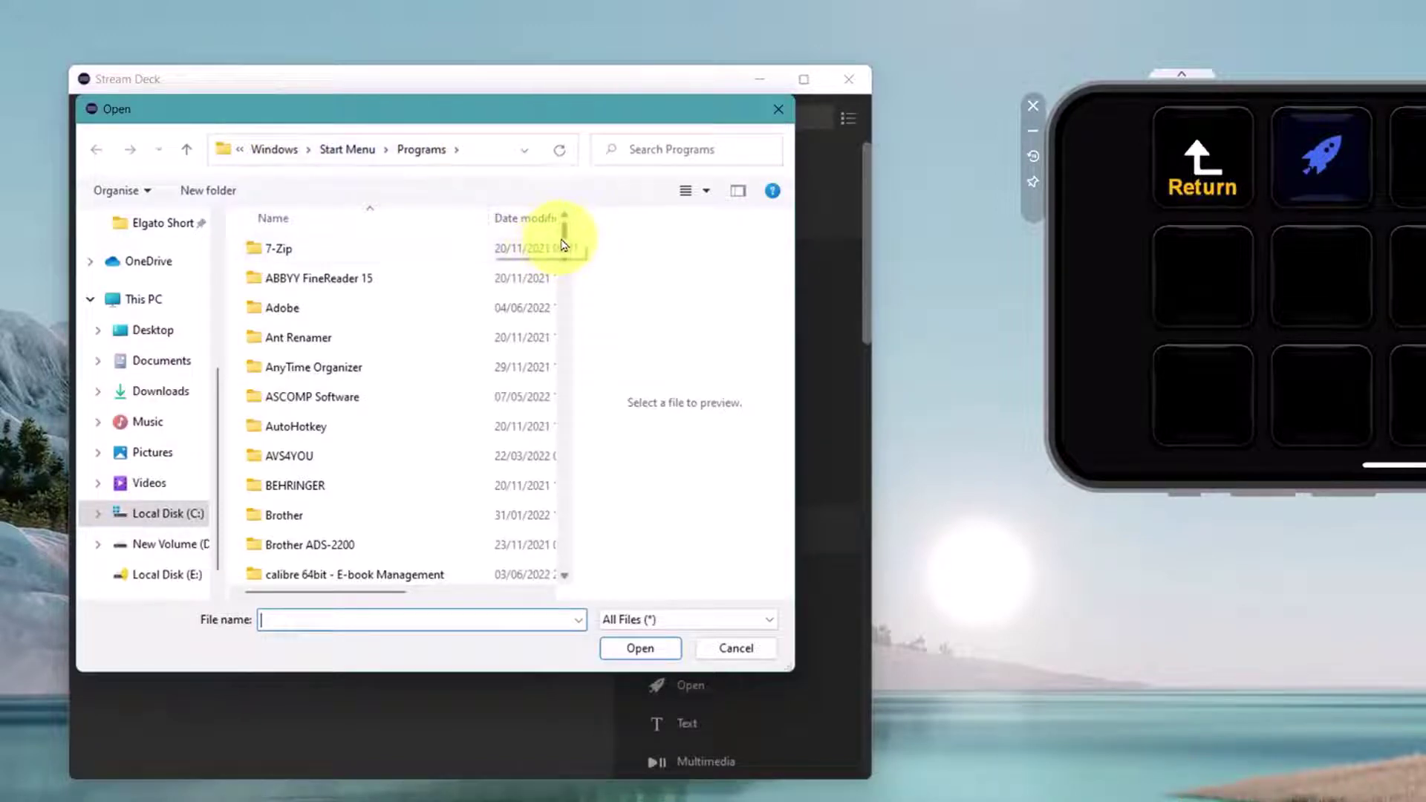
drag(565, 241, 551, 513)
click(329, 346)
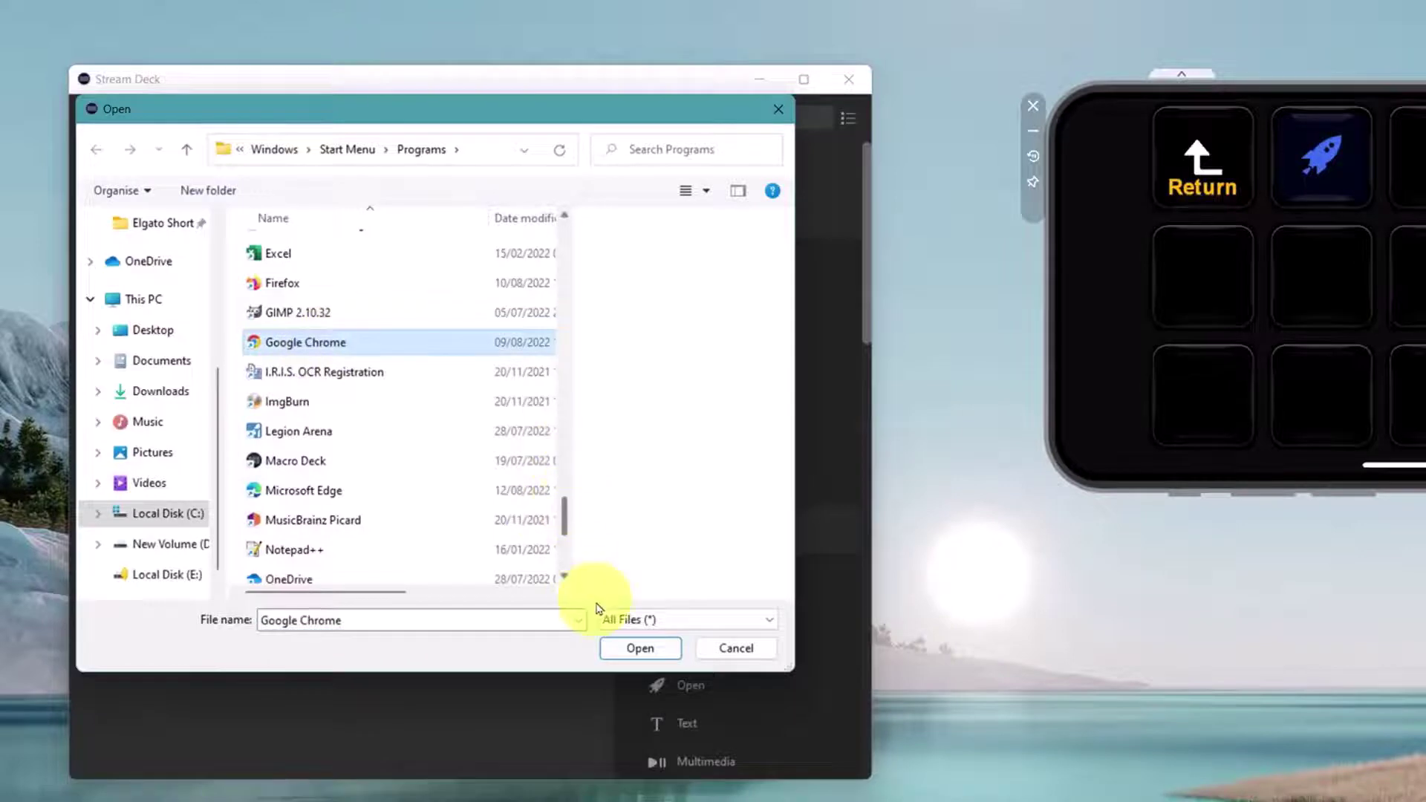
click(632, 648)
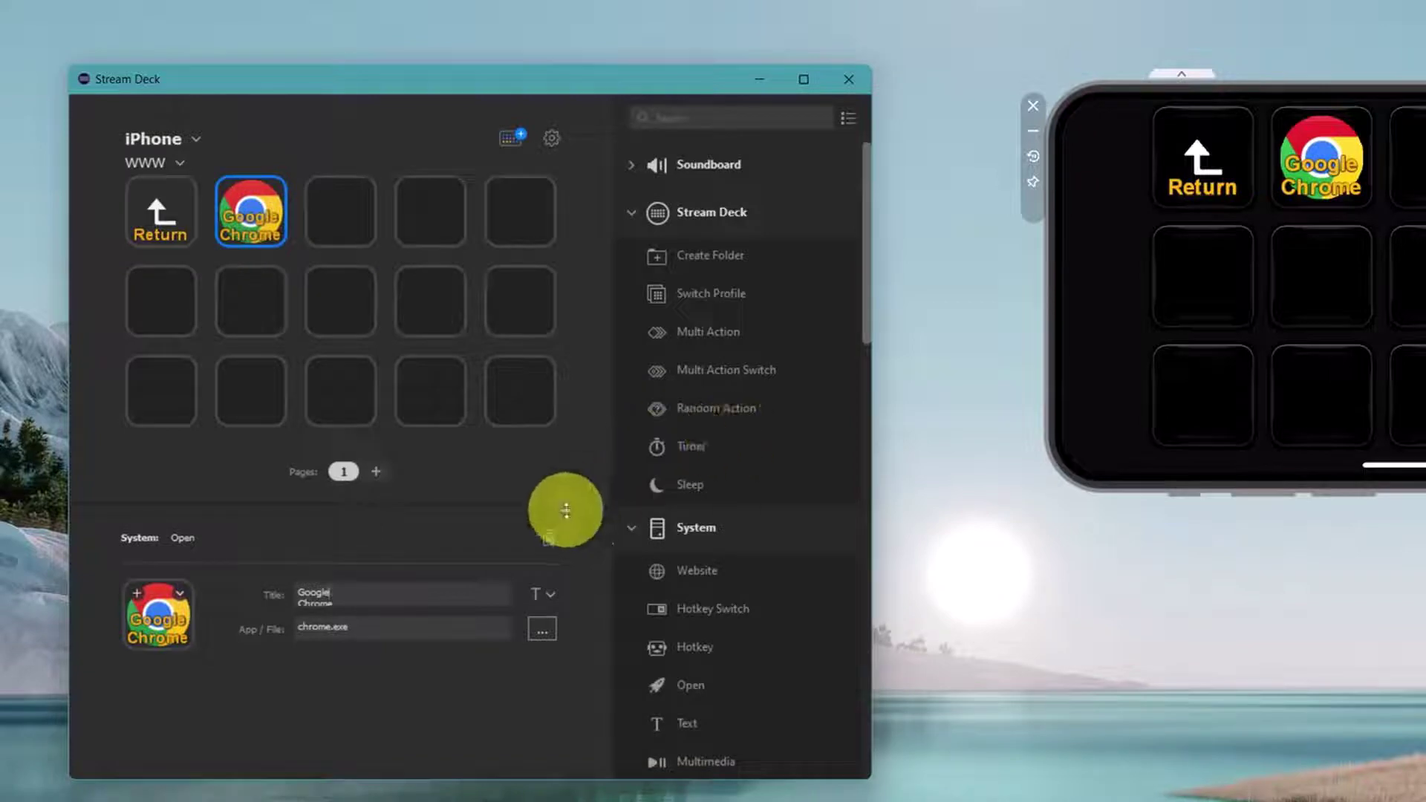
Hide the Google Chrome key's title and close the browser window launched to test the key
click(546, 597)
click(432, 655)
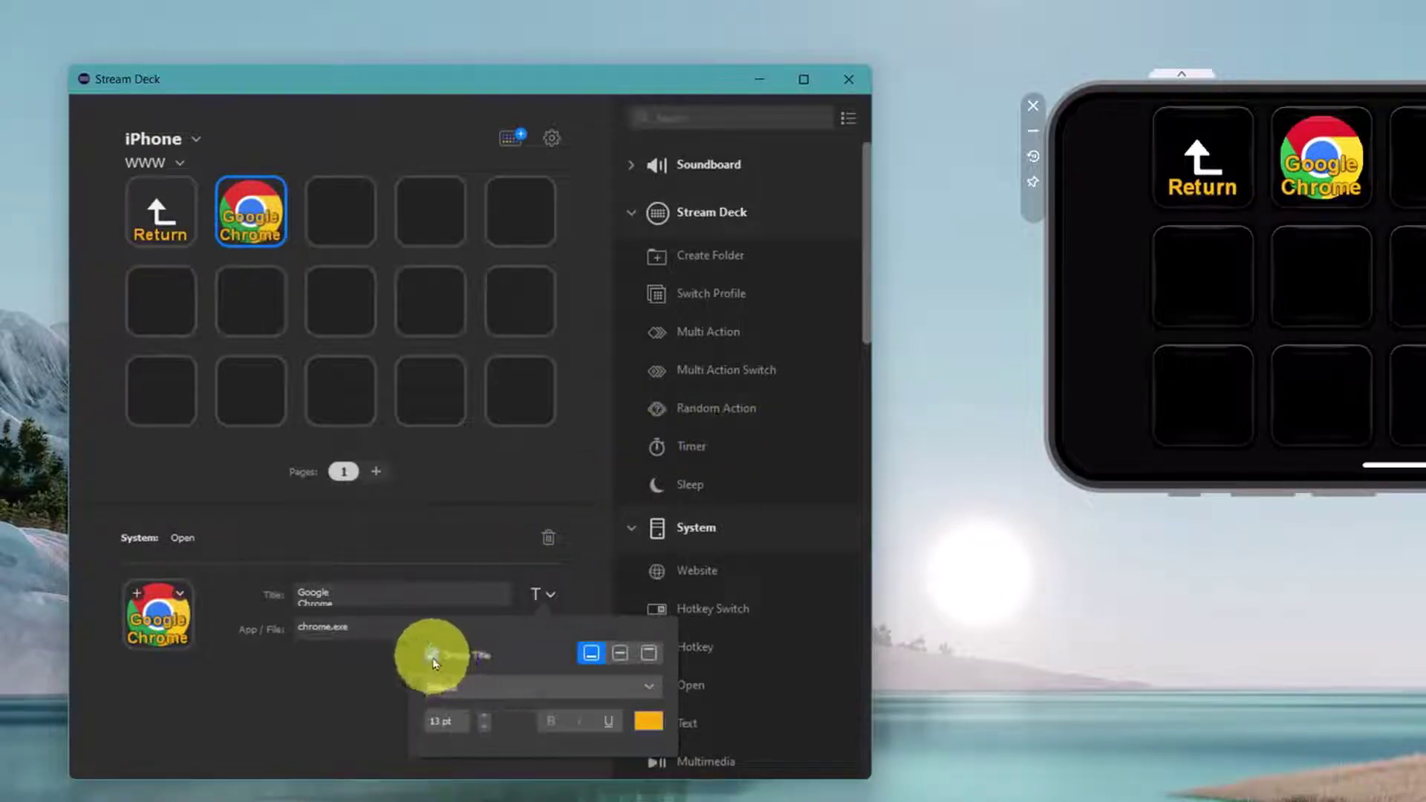
click(442, 547)
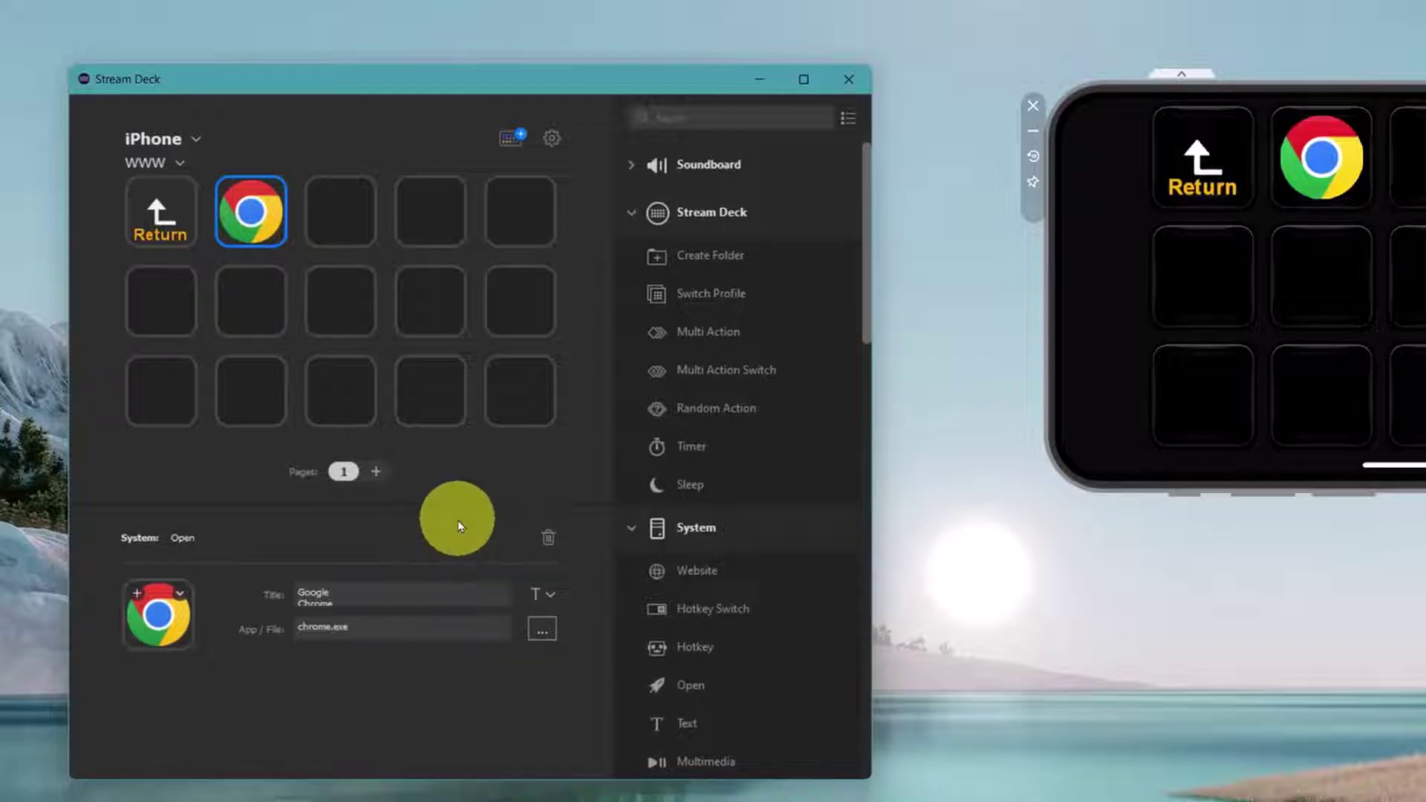
click(518, 389)
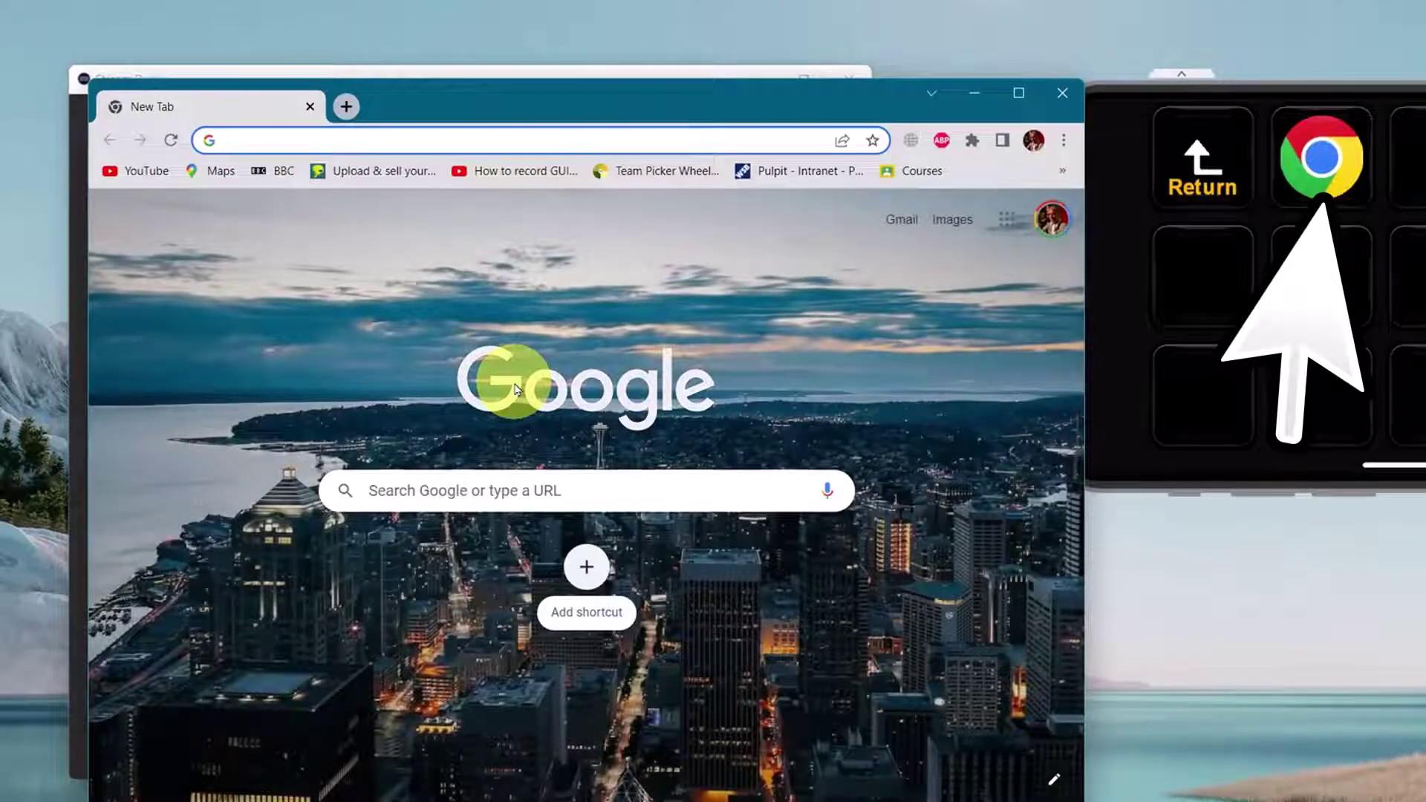
click(1062, 92)
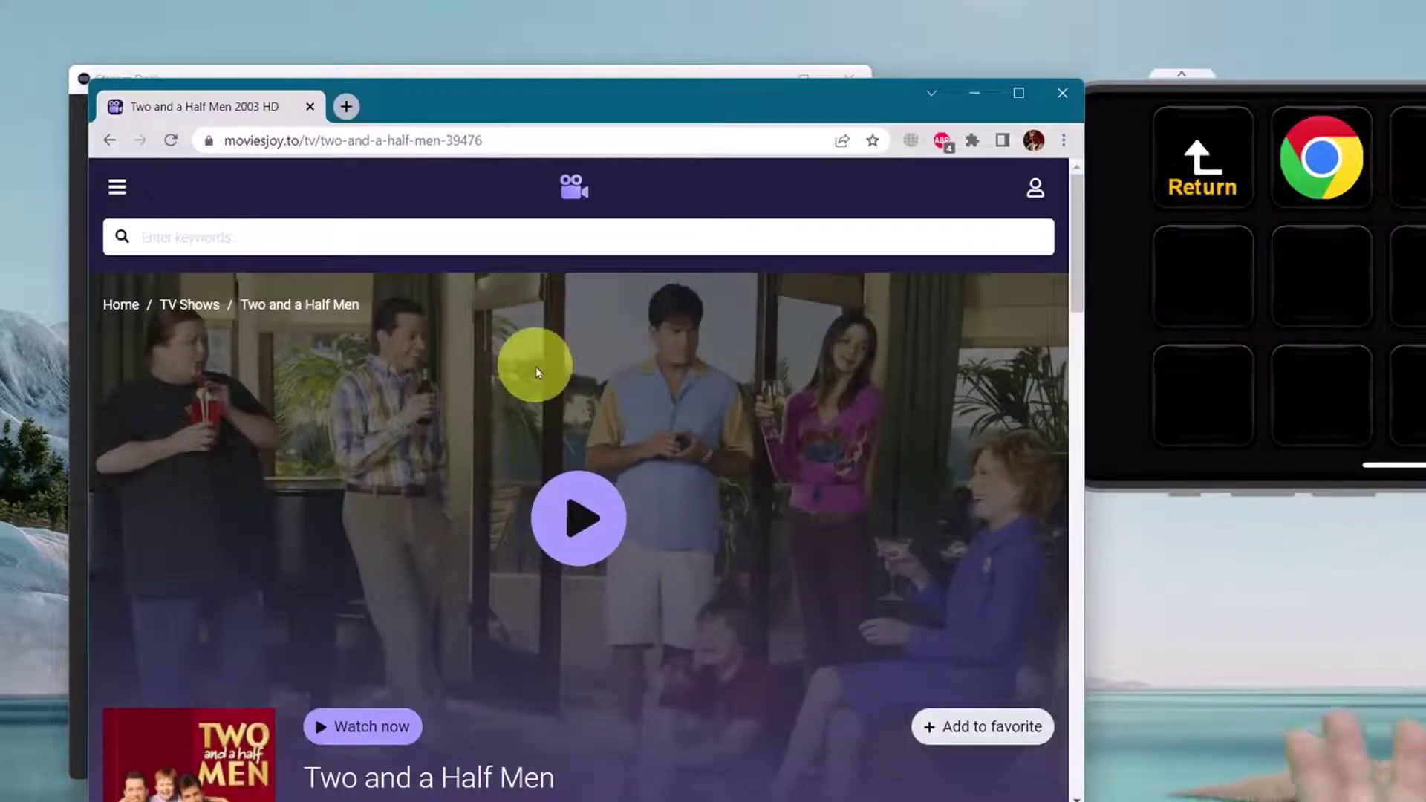
Copy the address of the Two and a Half Men page on moviesjoy.to and minimise the browser
scroll(425, 443, down, 4)
scroll(424, 440, up, 4)
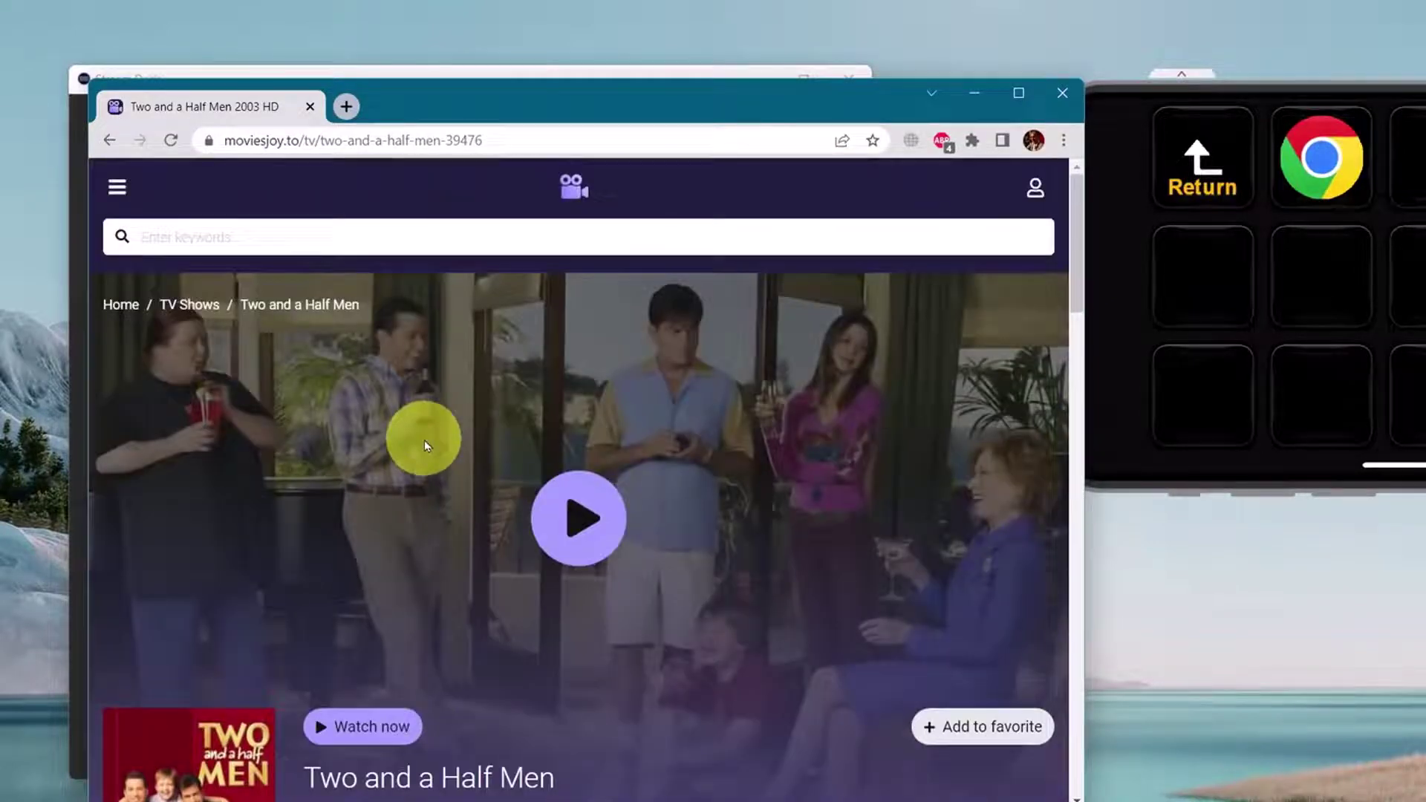
right_click(349, 139)
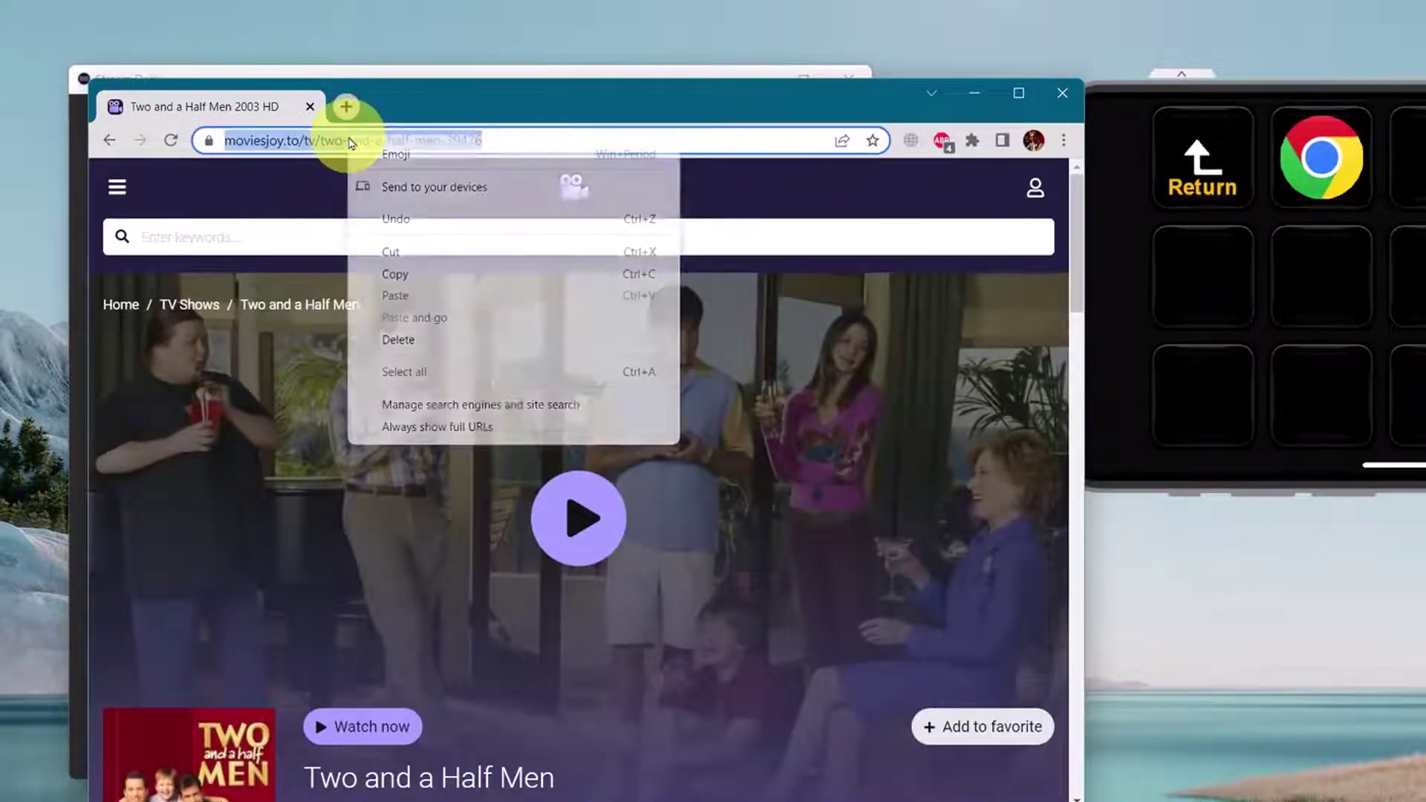
click(394, 277)
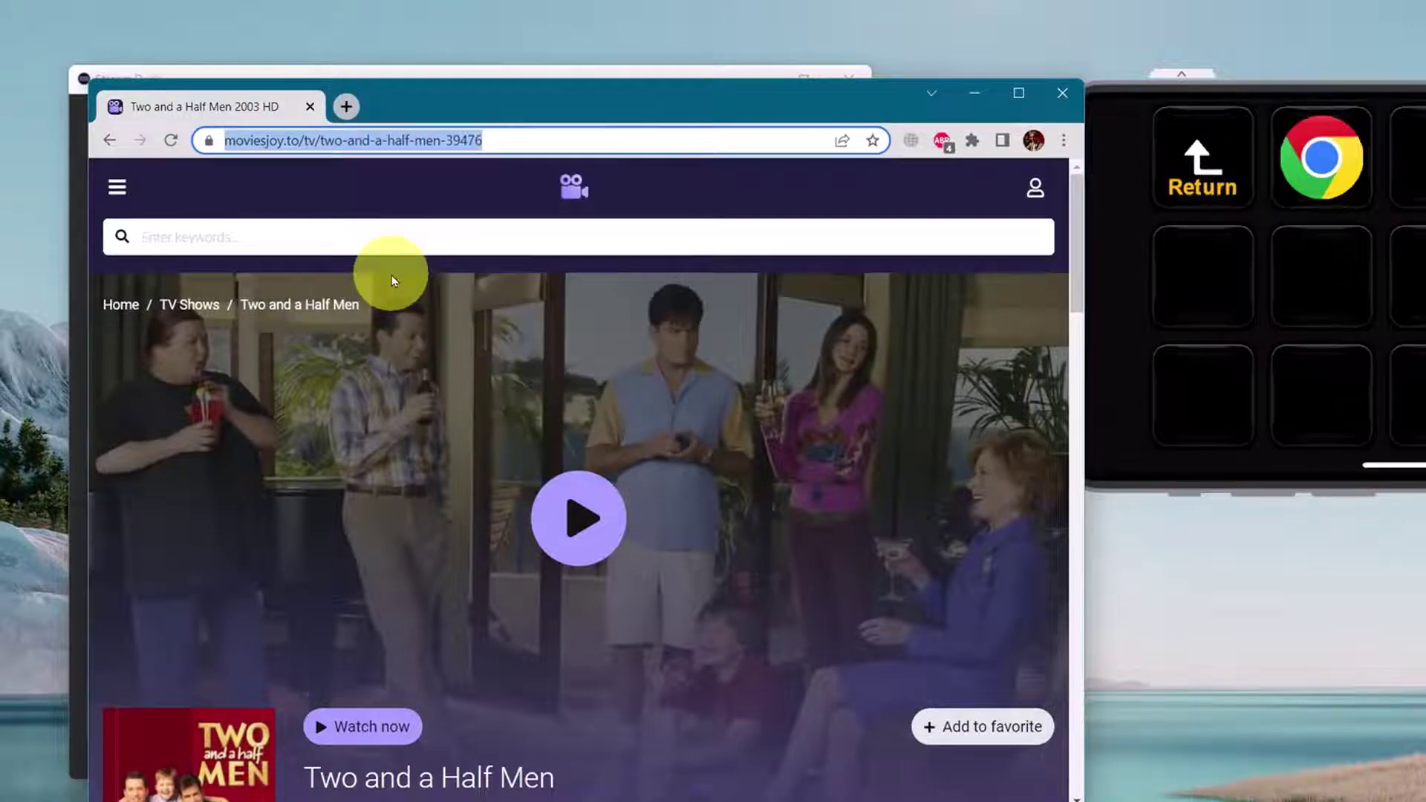
click(974, 93)
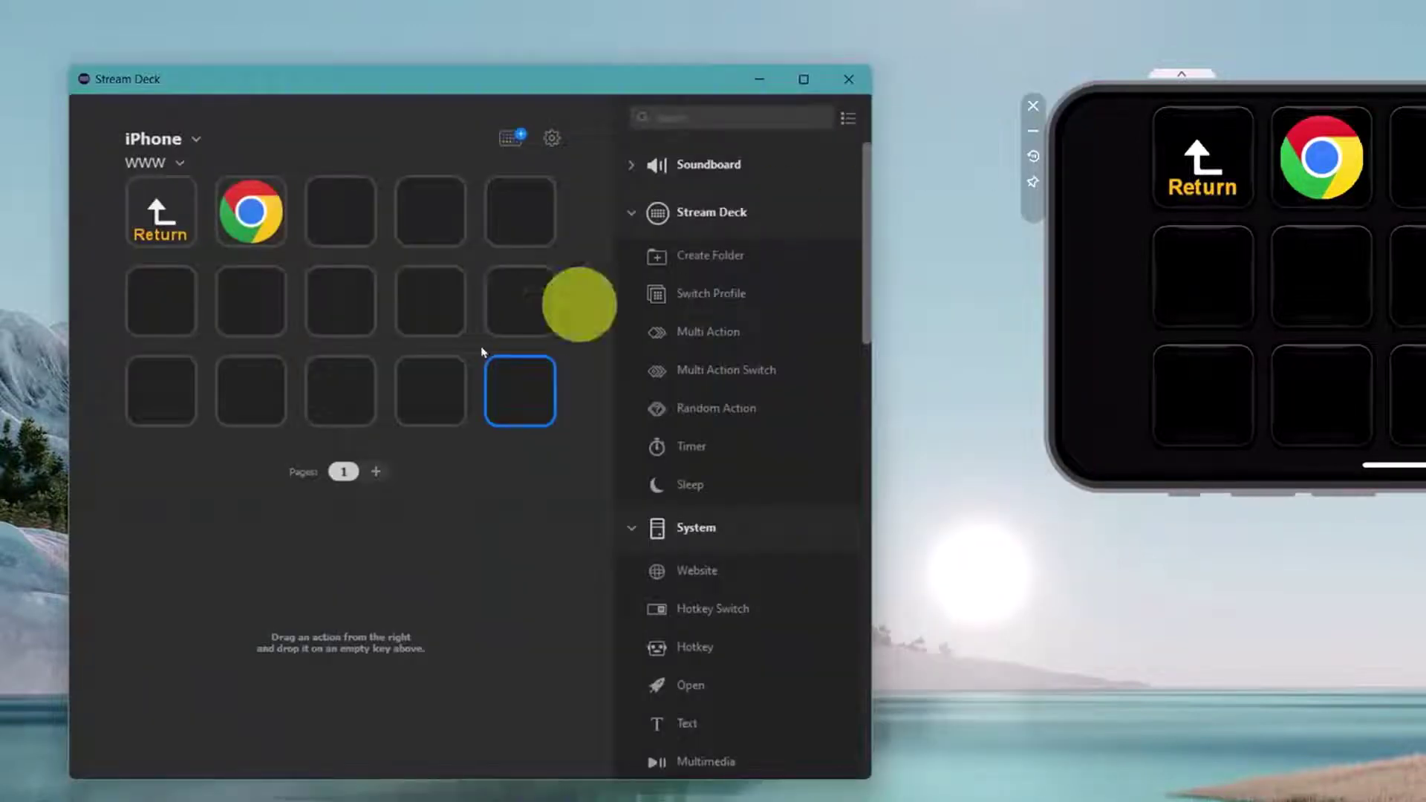
Add a Website action below the Google Chrome key, paste the copied moviesjoy.to address as its URL and title it MJ
right_click(253, 310)
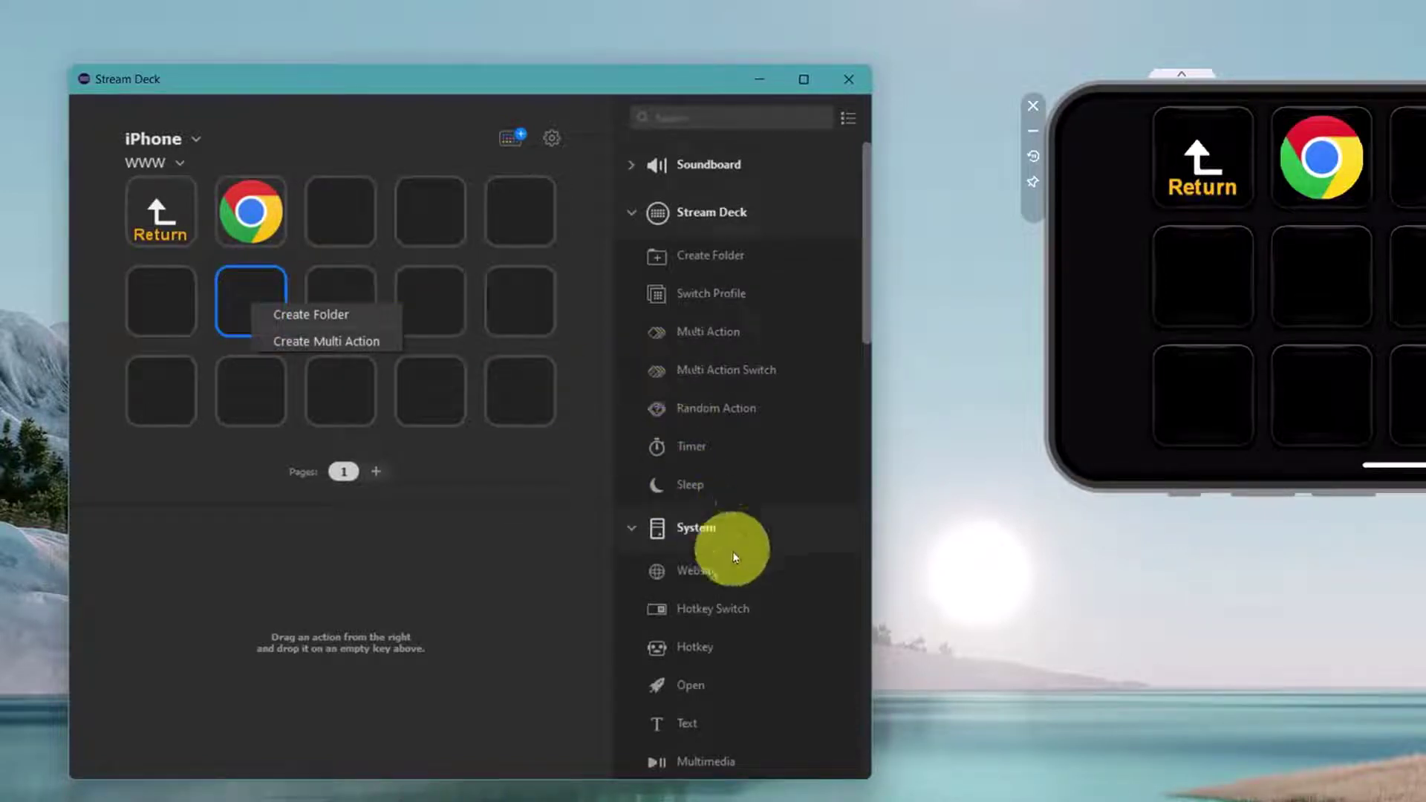
click(713, 574)
drag(704, 572, 255, 297)
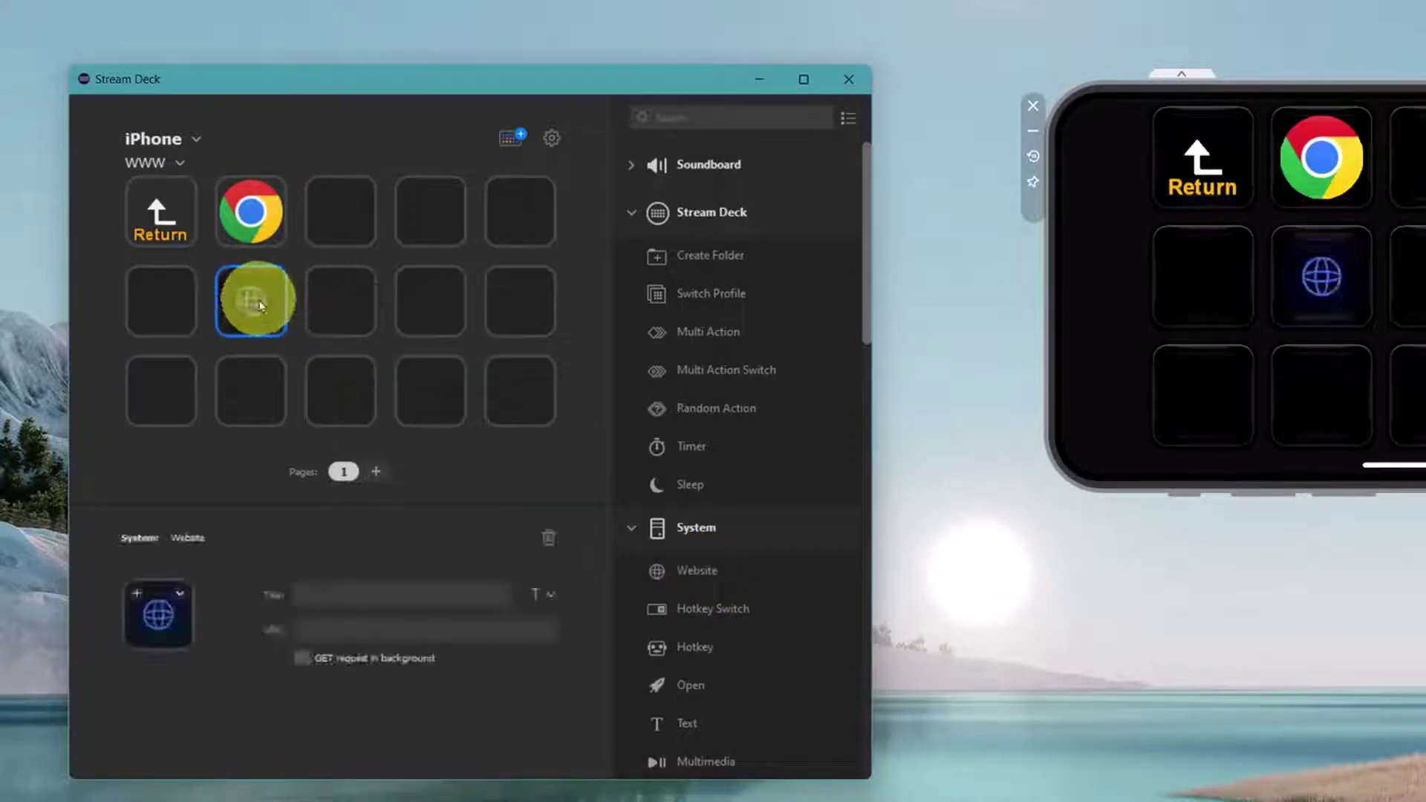
right_click(344, 624)
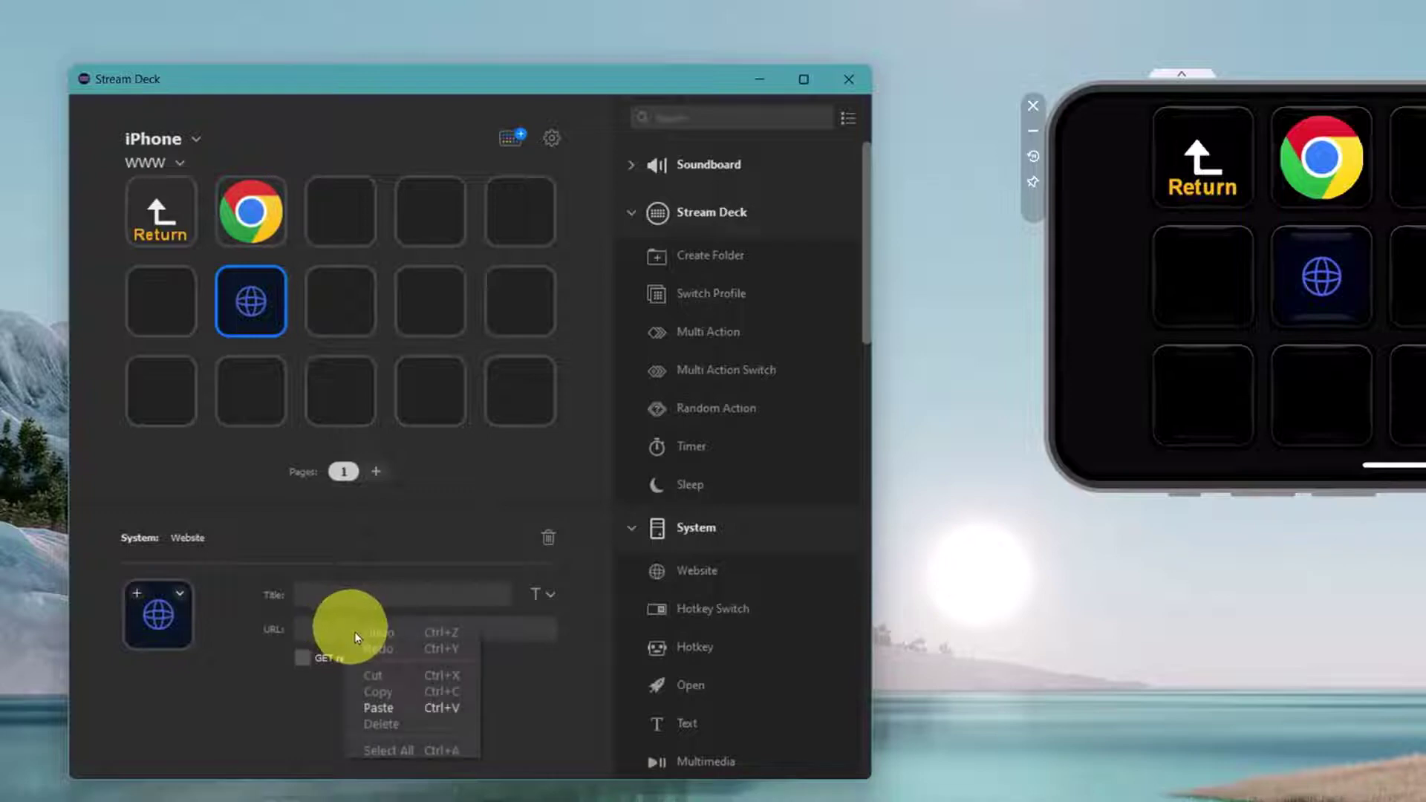
click(383, 703)
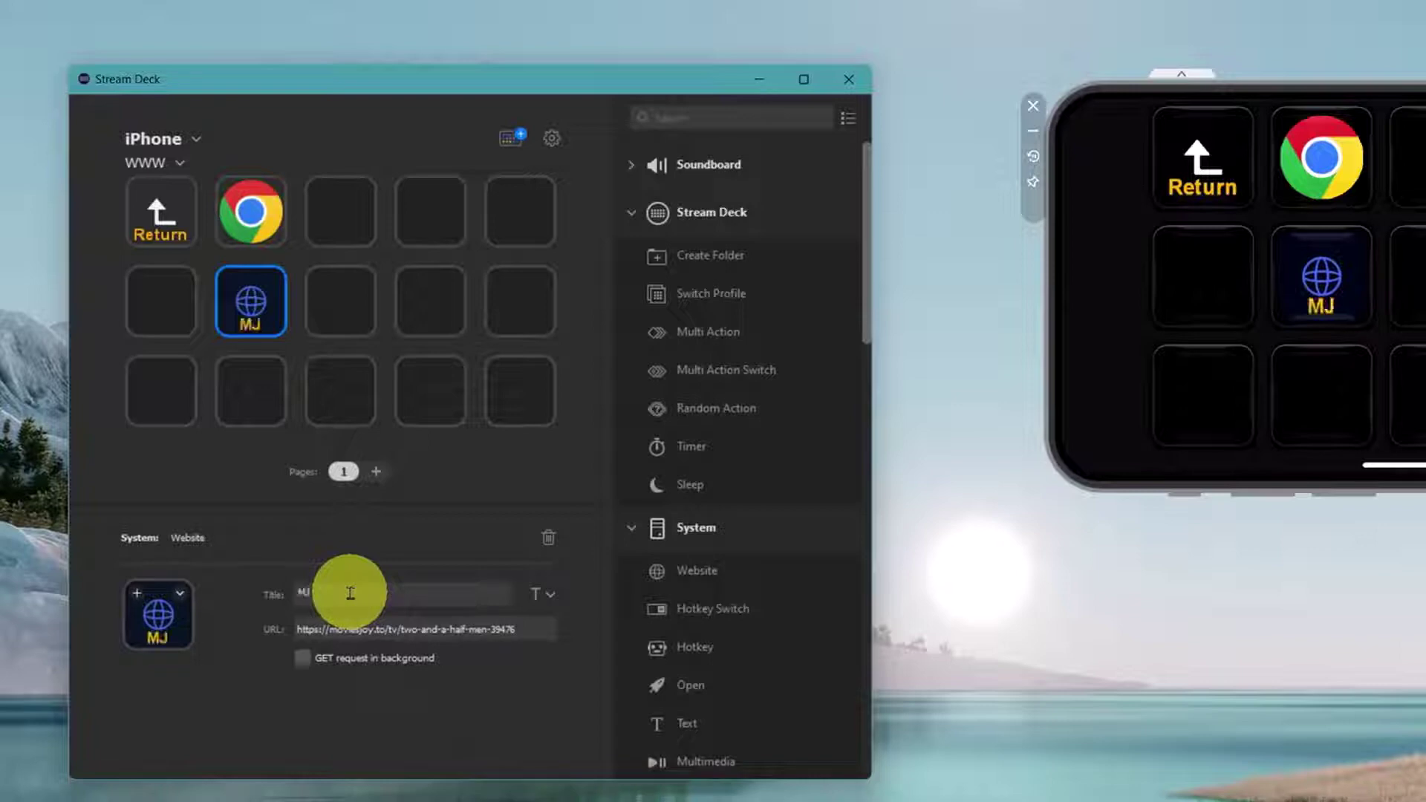
click(428, 401)
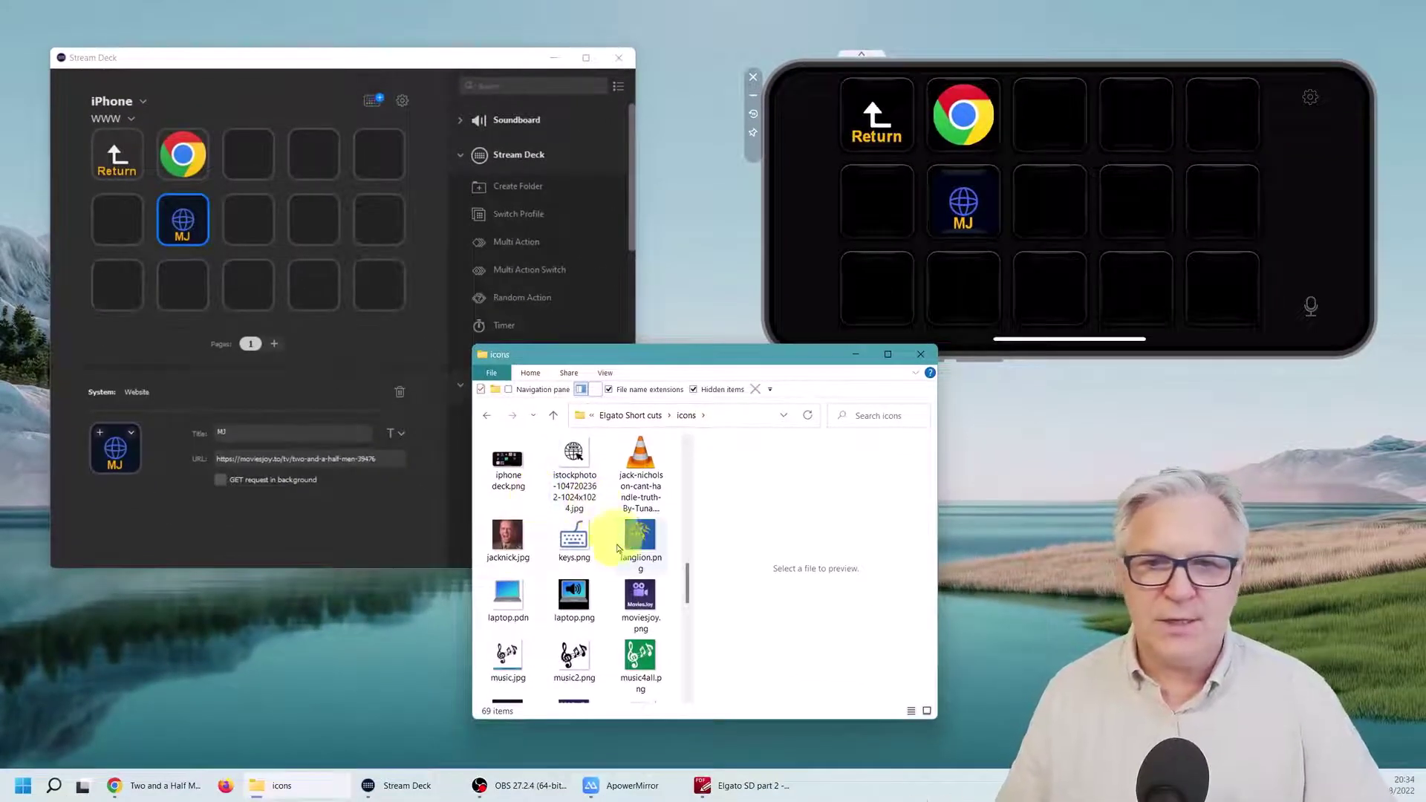
Use moviesjoy.png from the icons folder as the MJ key's icon and hide the key's title
click(641, 594)
drag(643, 596, 123, 456)
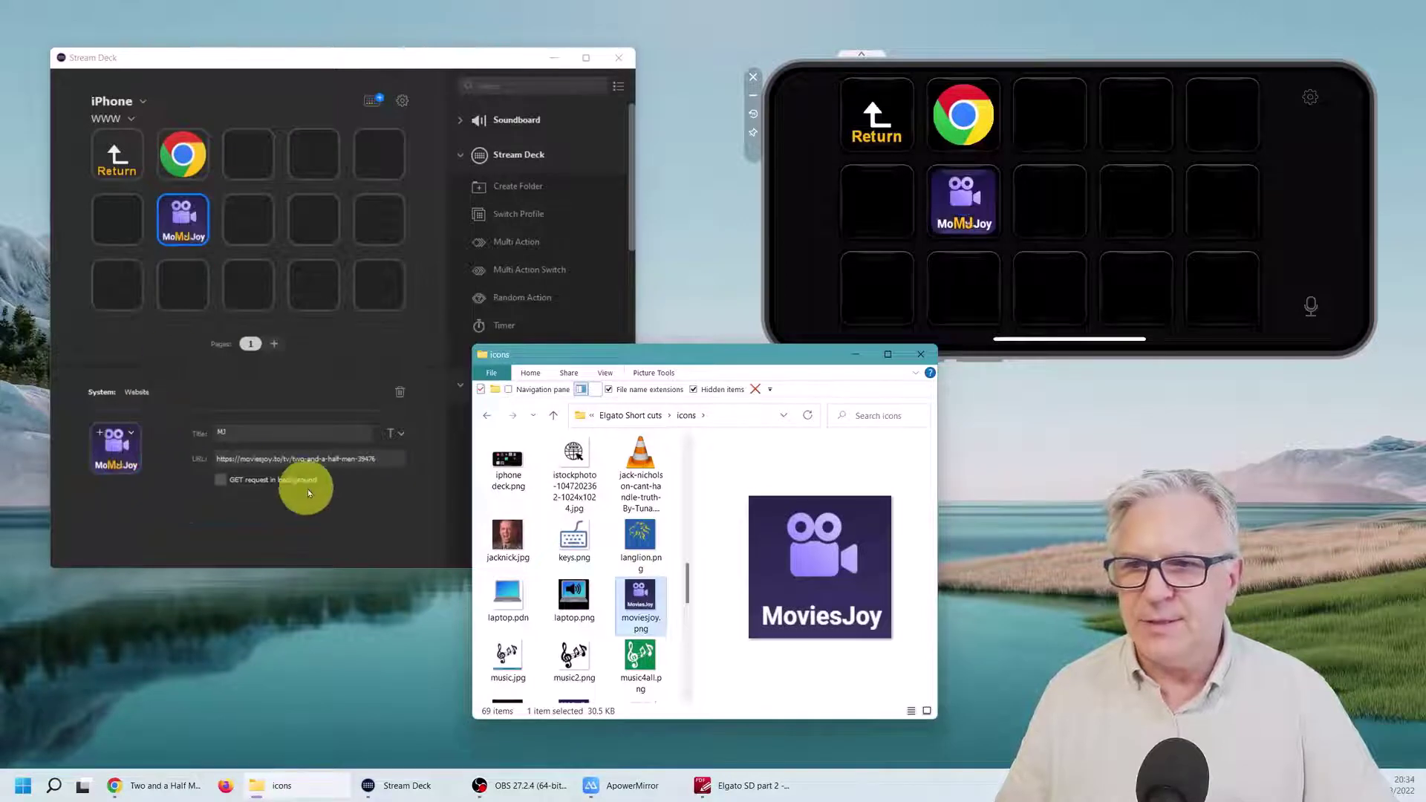
click(399, 435)
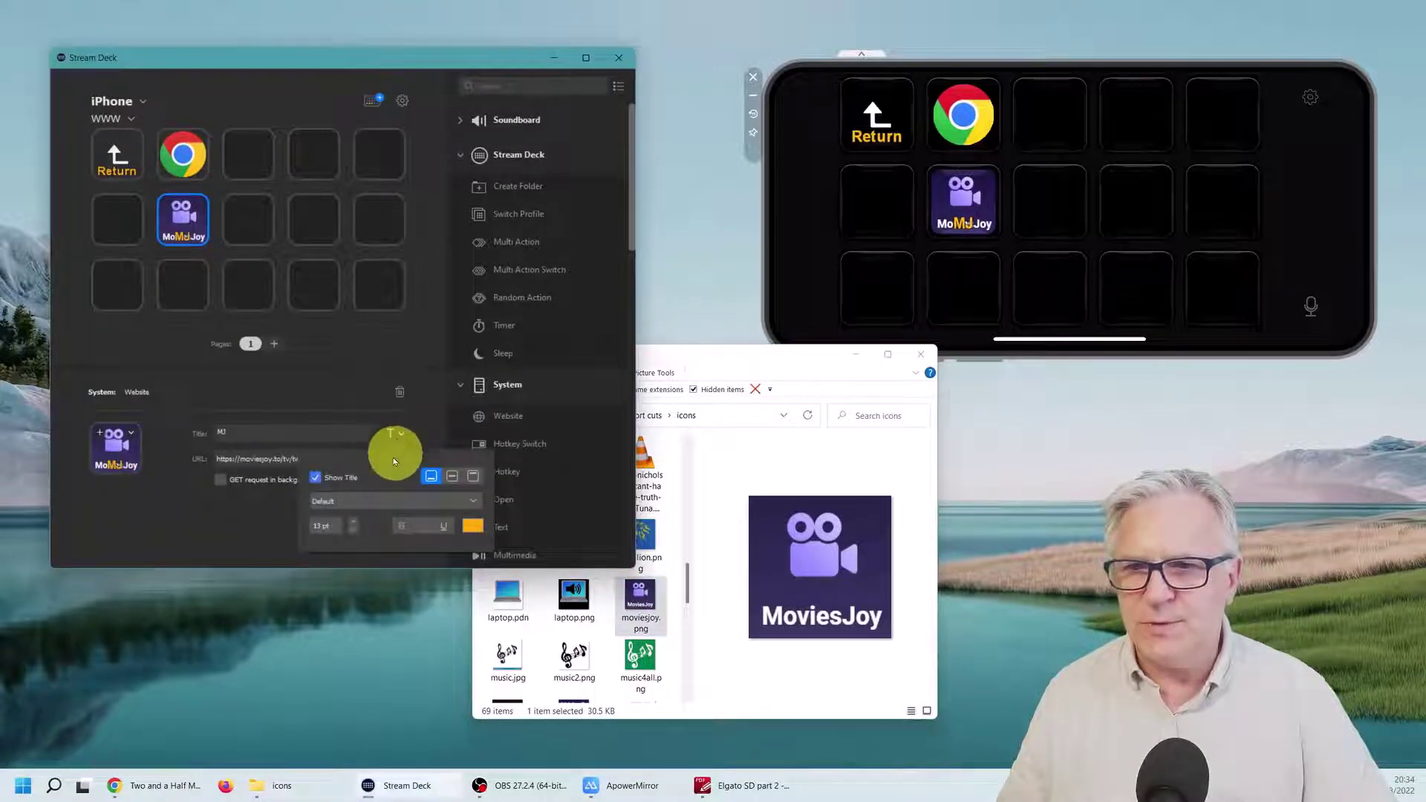
click(316, 478)
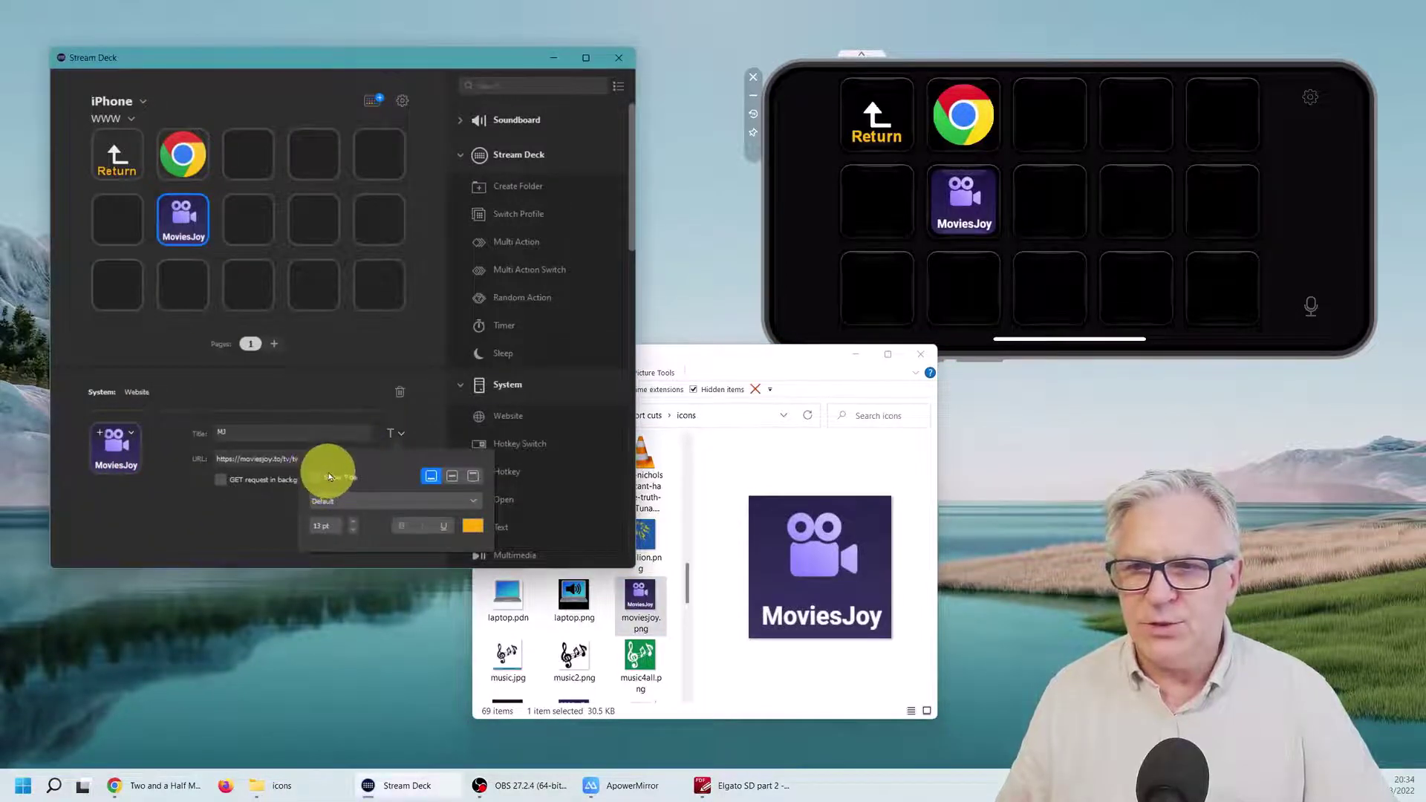
click(337, 335)
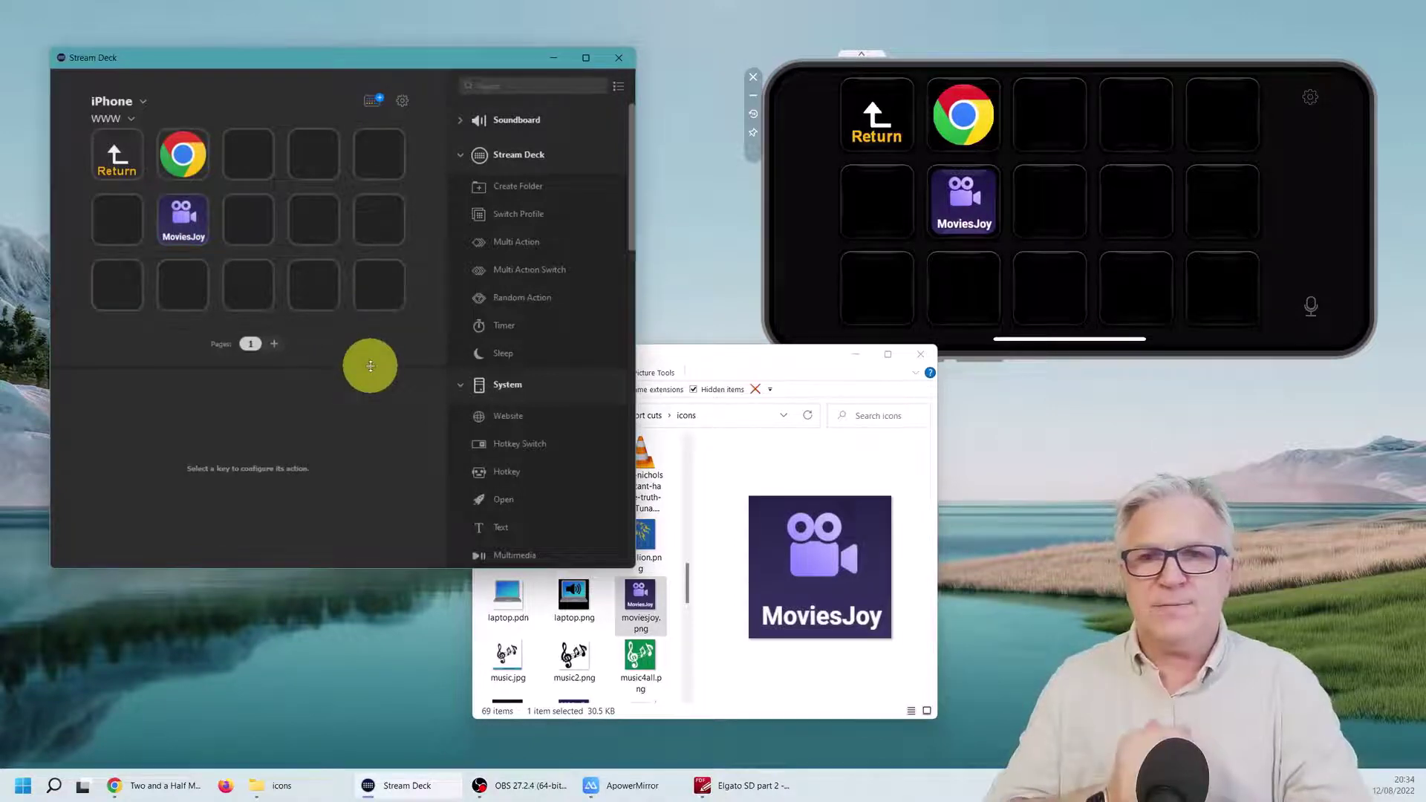
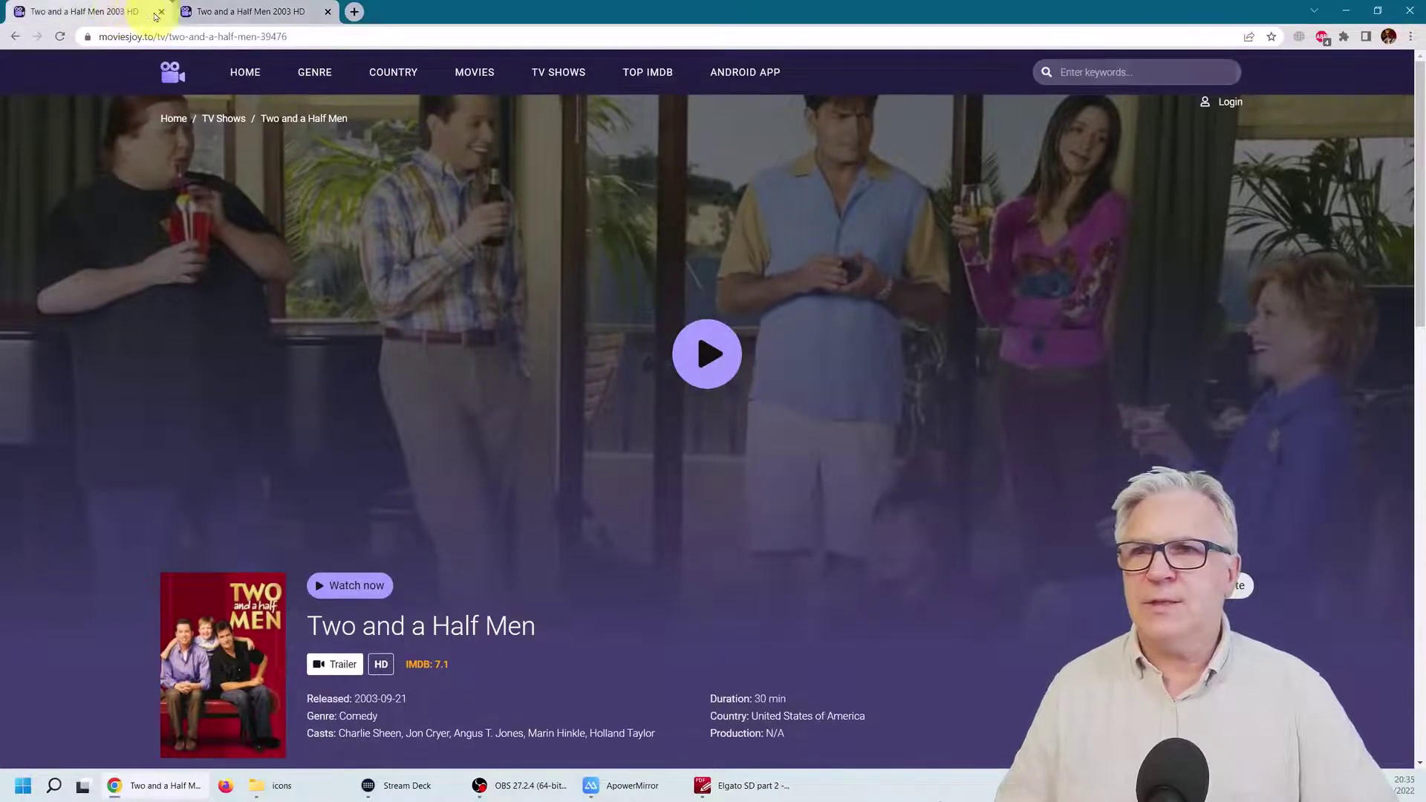
Close the duplicate Two and a Half Men tab in Chrome and open the full browsing history page
click(161, 11)
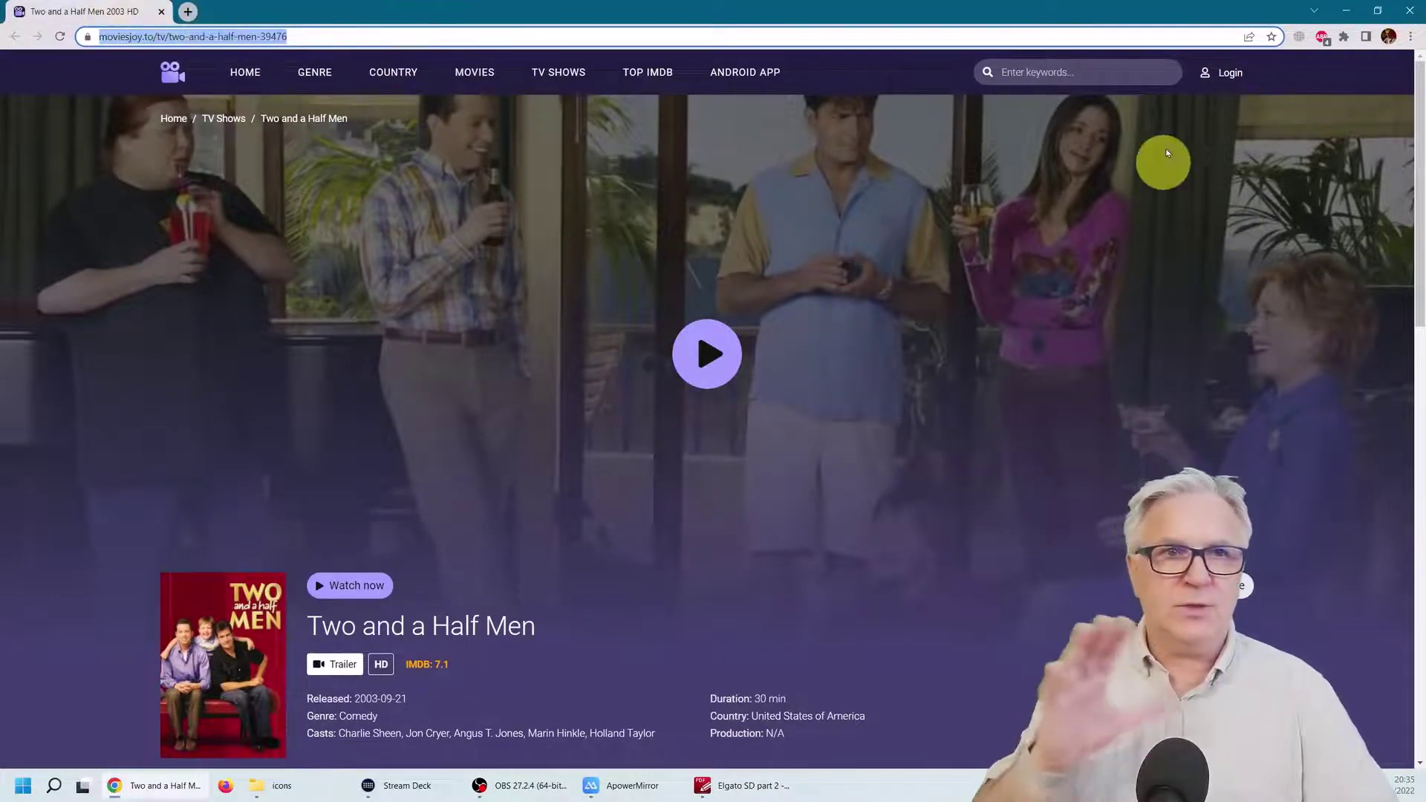
click(1350, 11)
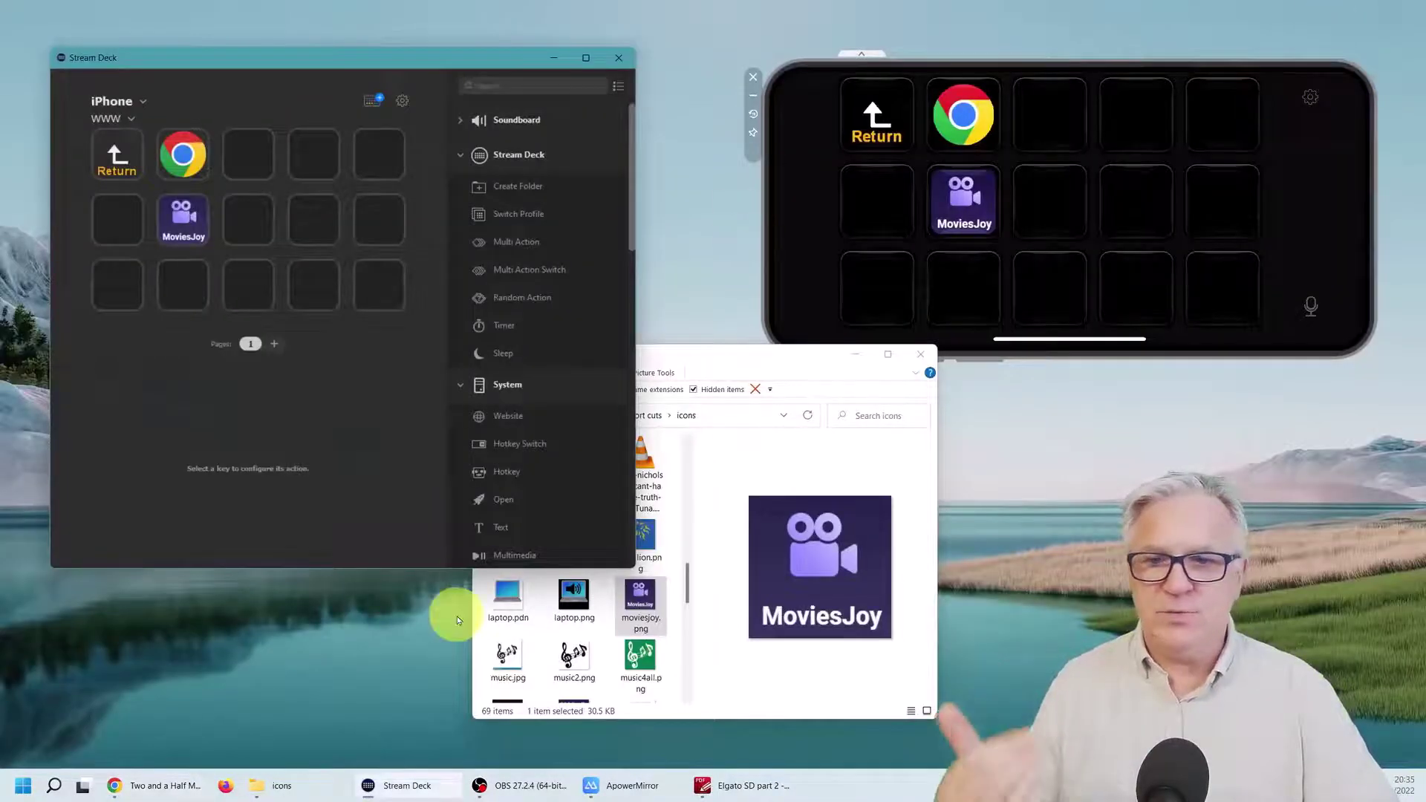
click(186, 777)
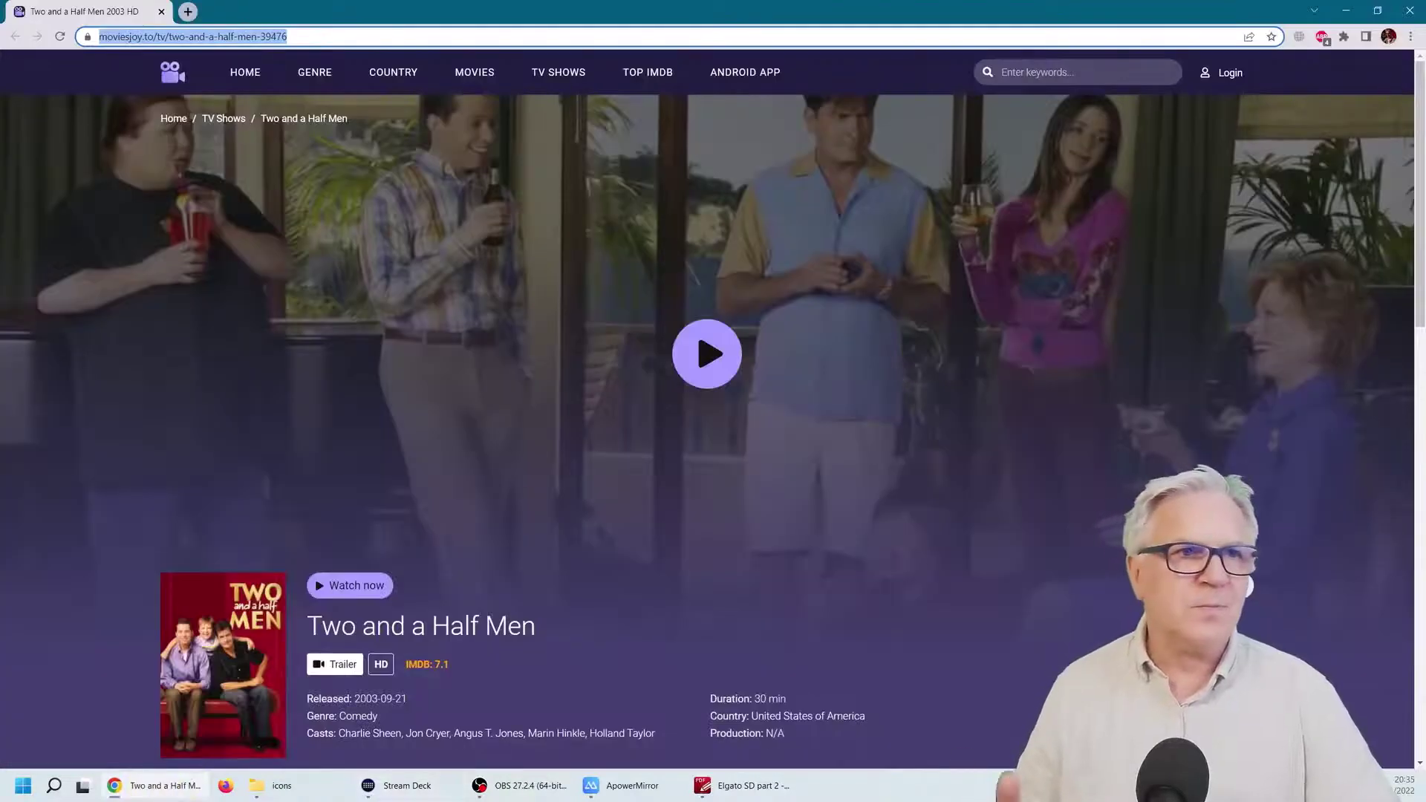
click(1411, 37)
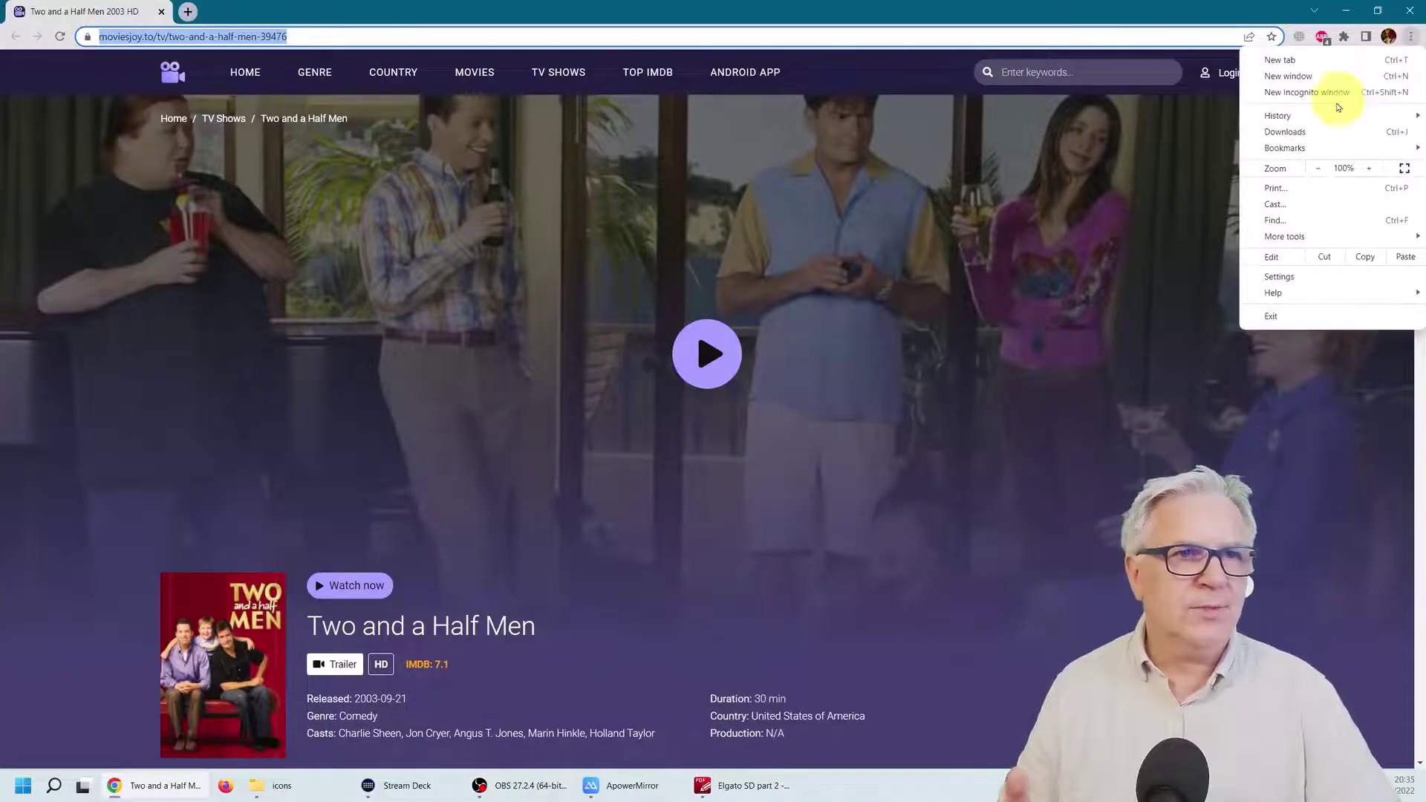
mouse_move(1246, 119)
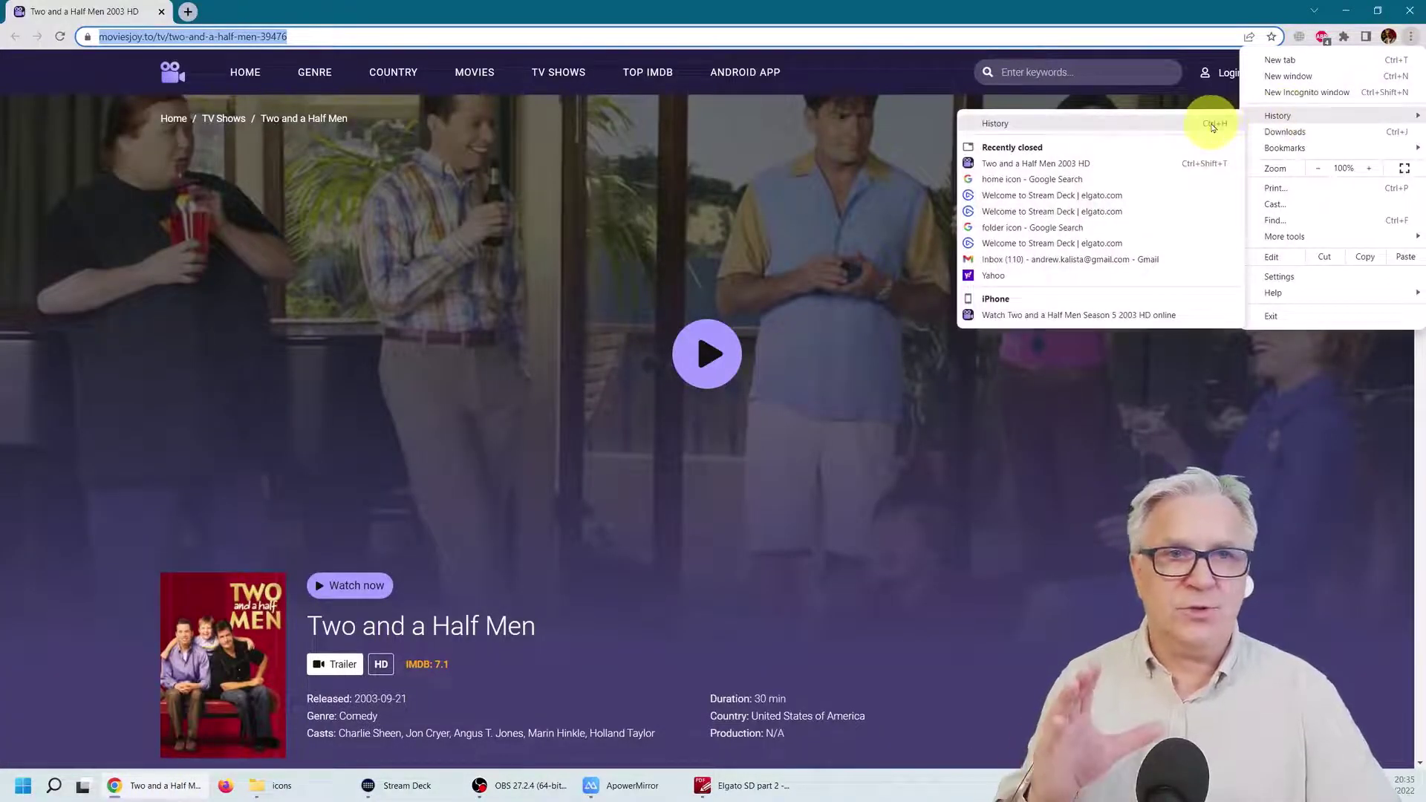
click(1213, 126)
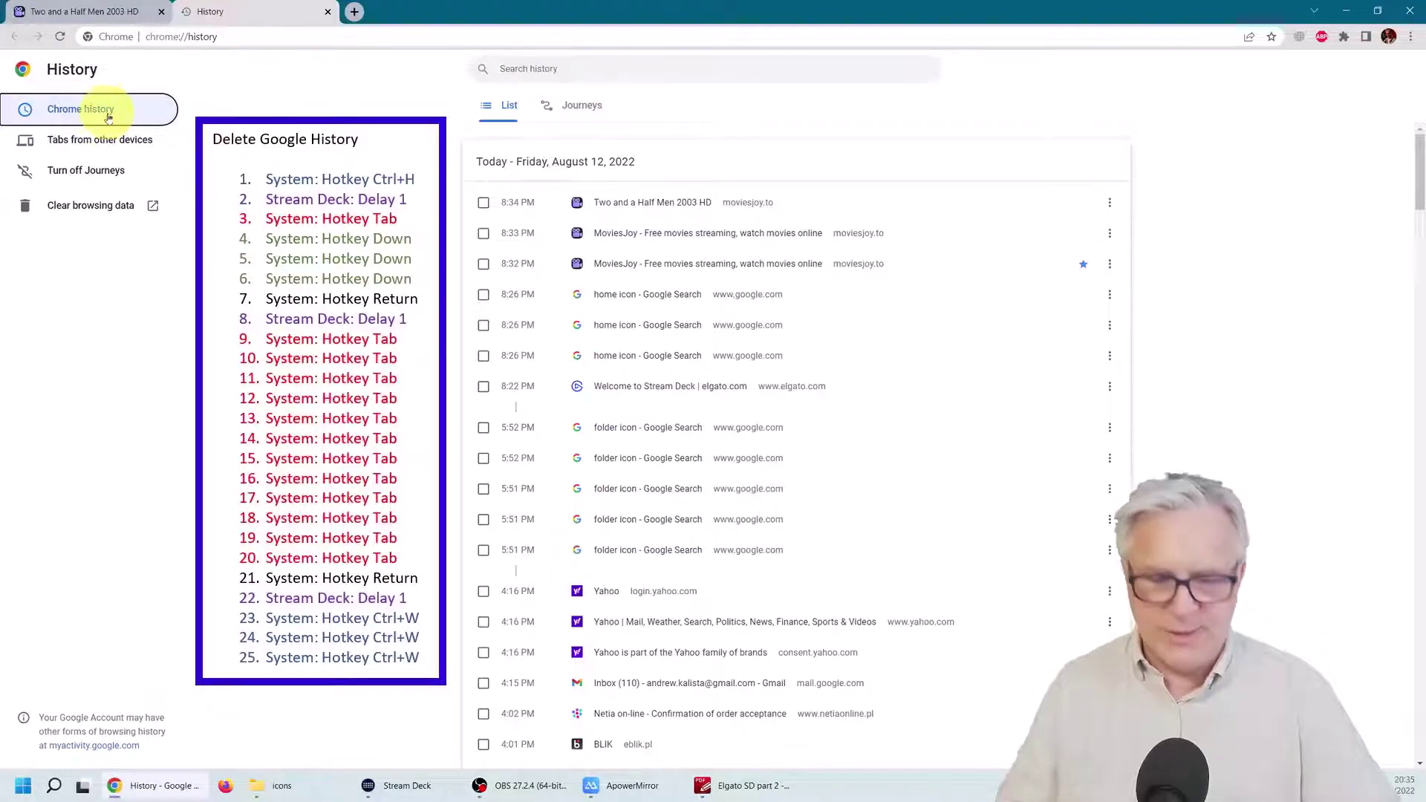
Move the keyboard focus from Chrome history down to Clear browsing data and open it
key(Down)
key(Down)
key(Down)
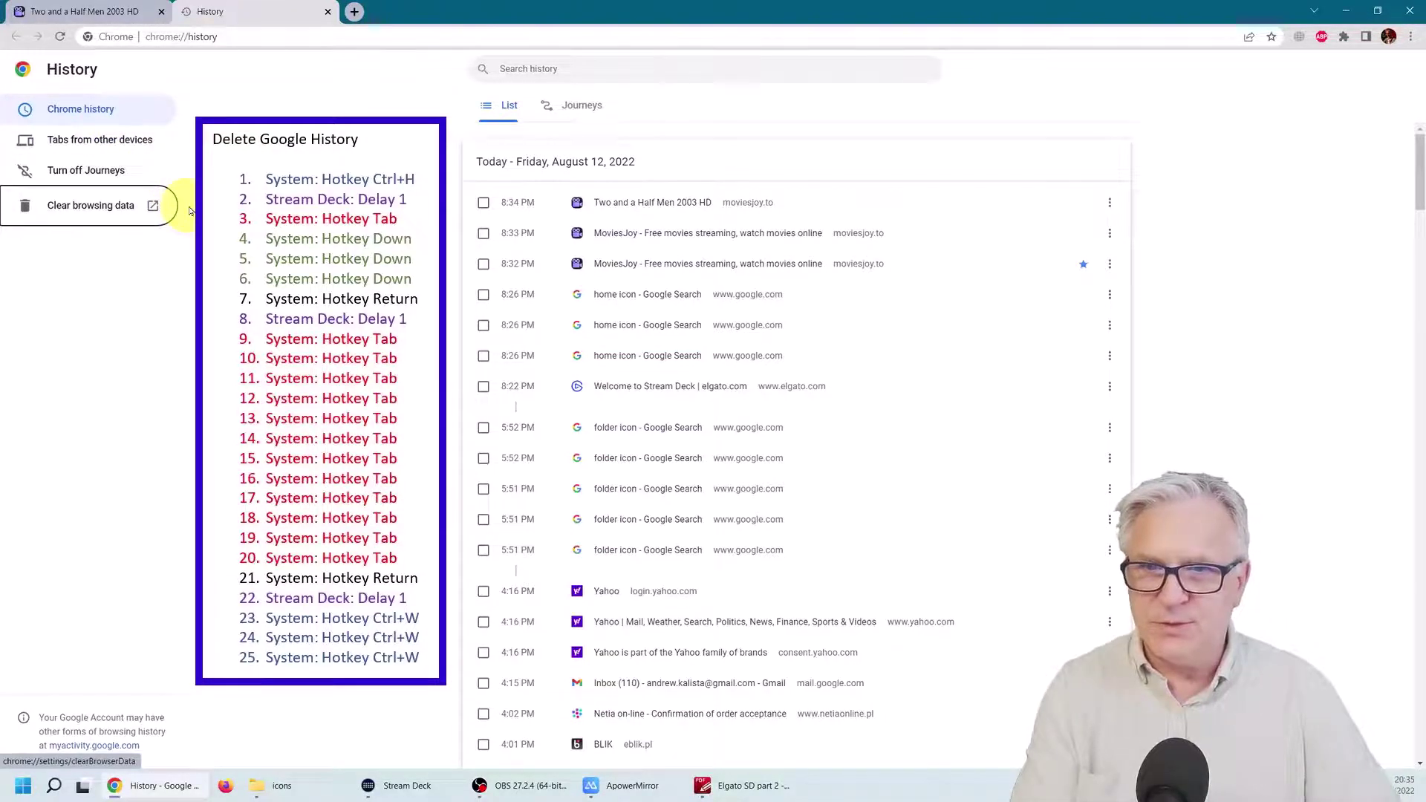
key(Return)
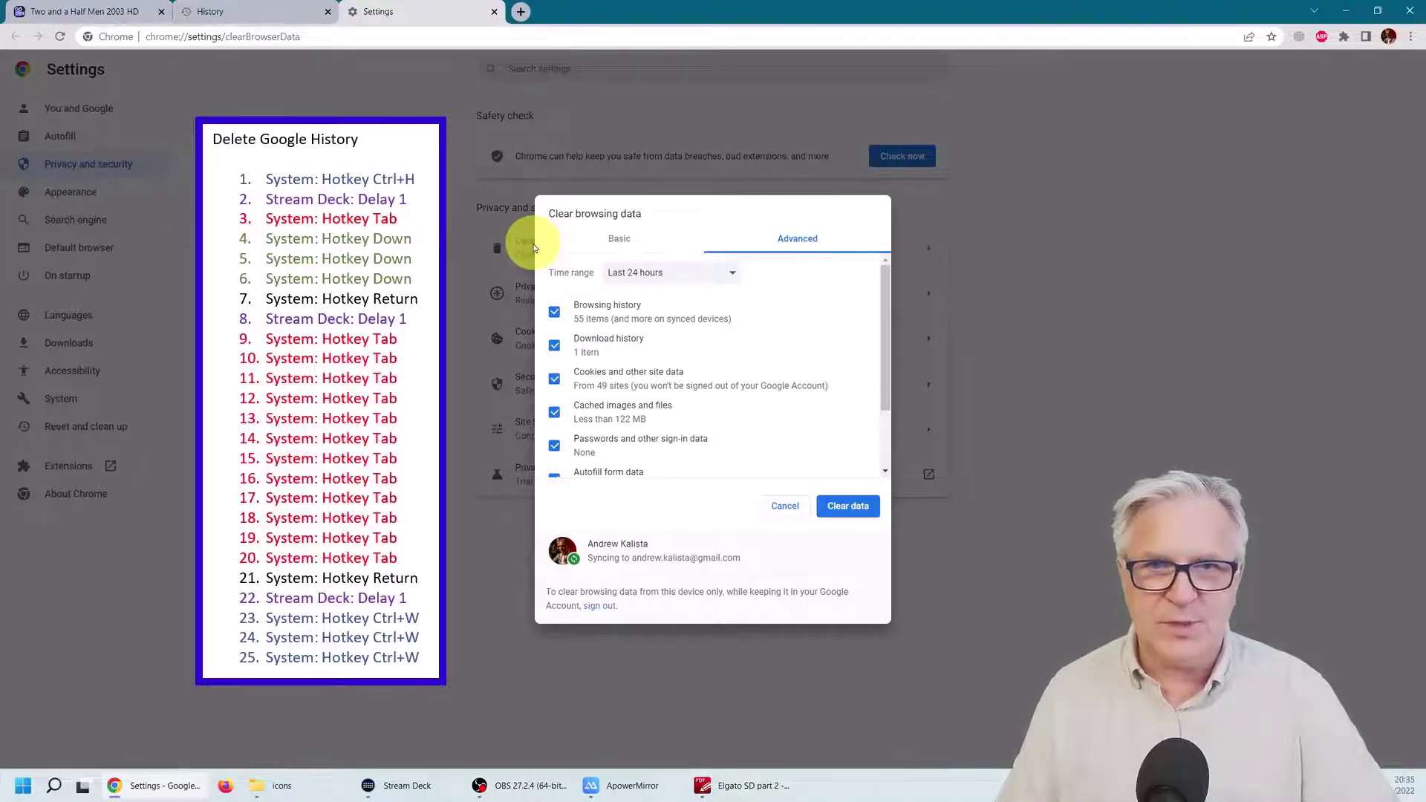
Clear the last 24 hours of browsing data with all the ticked data types, using only the keyboard
key(Tab)
key(Tab)
key(Tab)
key(Tab)
key(Tab)
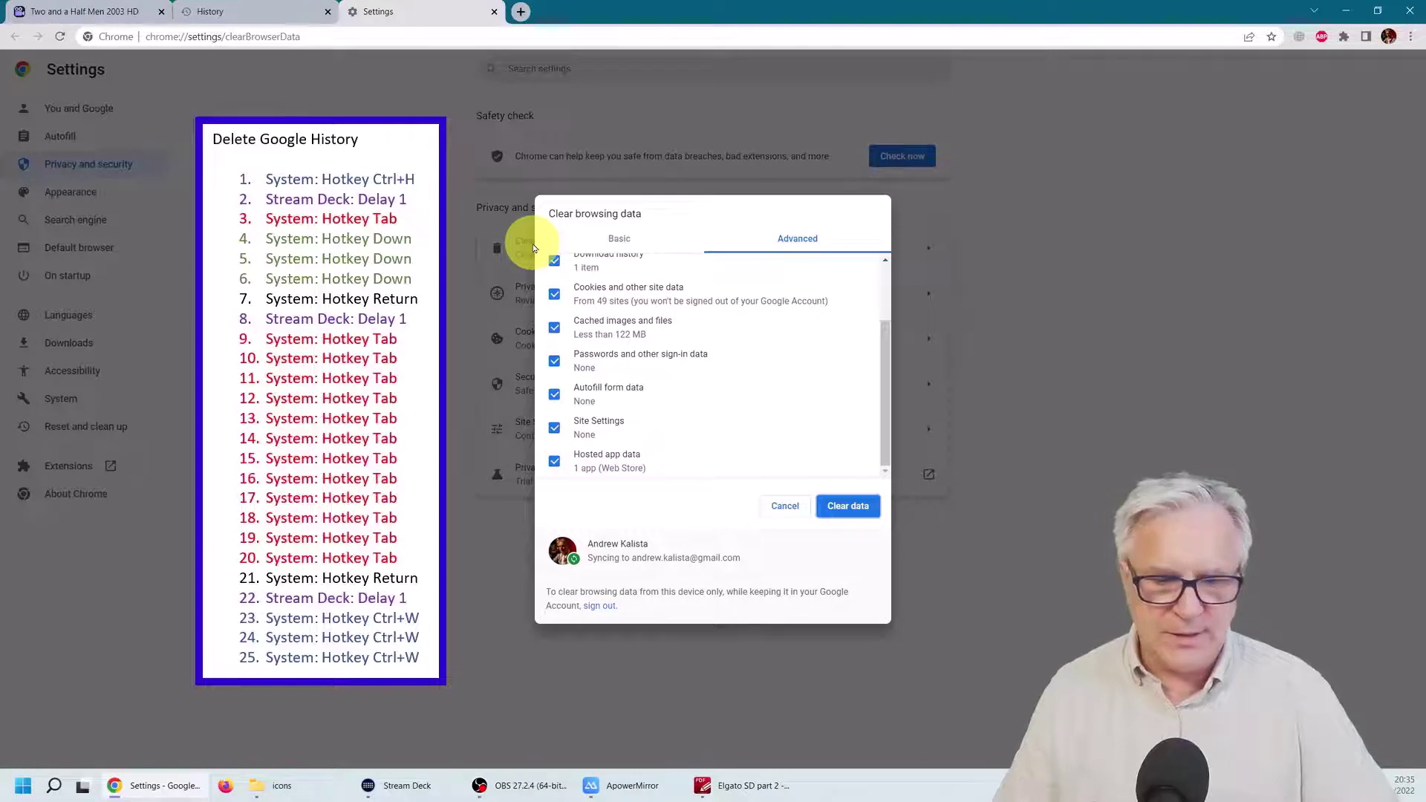
key(Return)
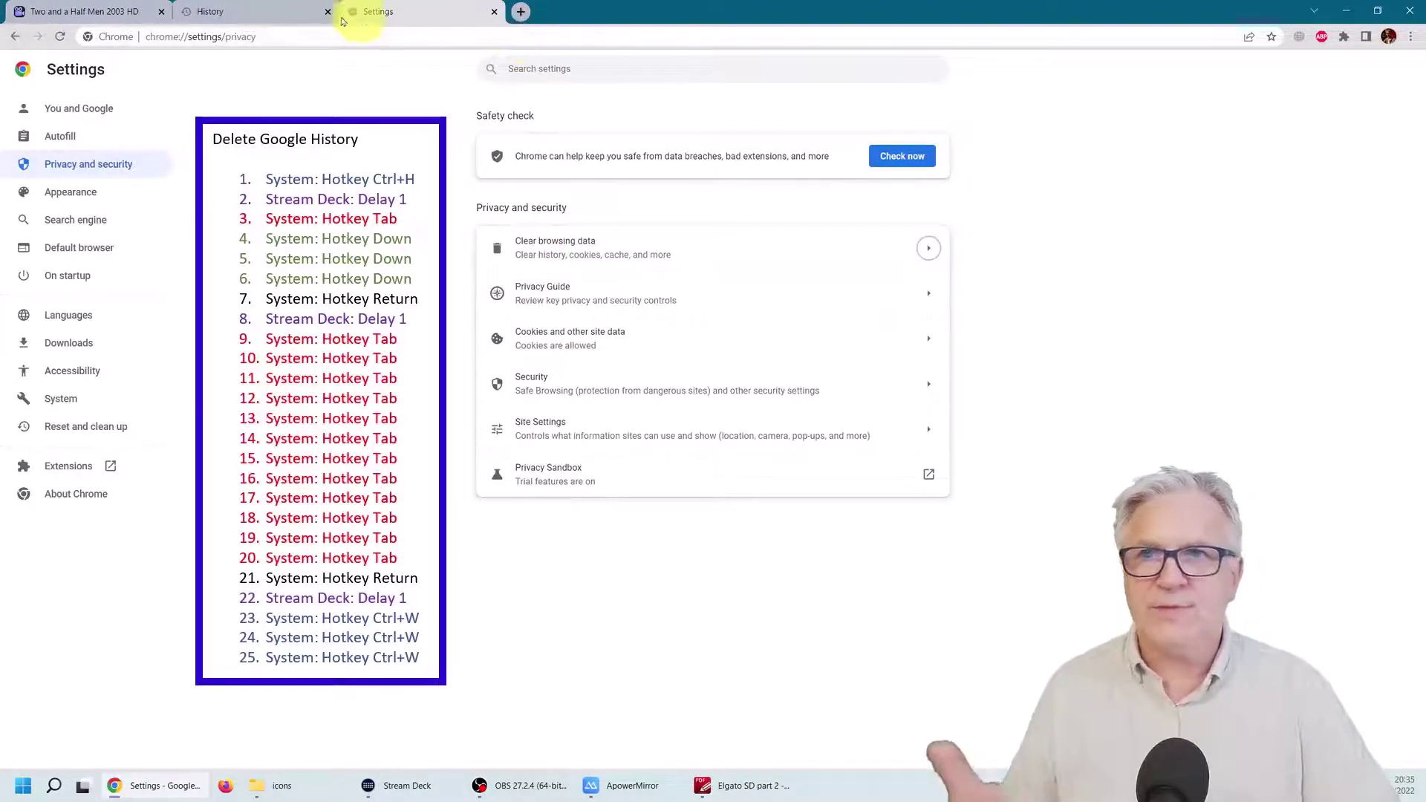
Check the shortcut for closing a tab and close the Settings, History and Two and a Half Men tabs
right_click(448, 17)
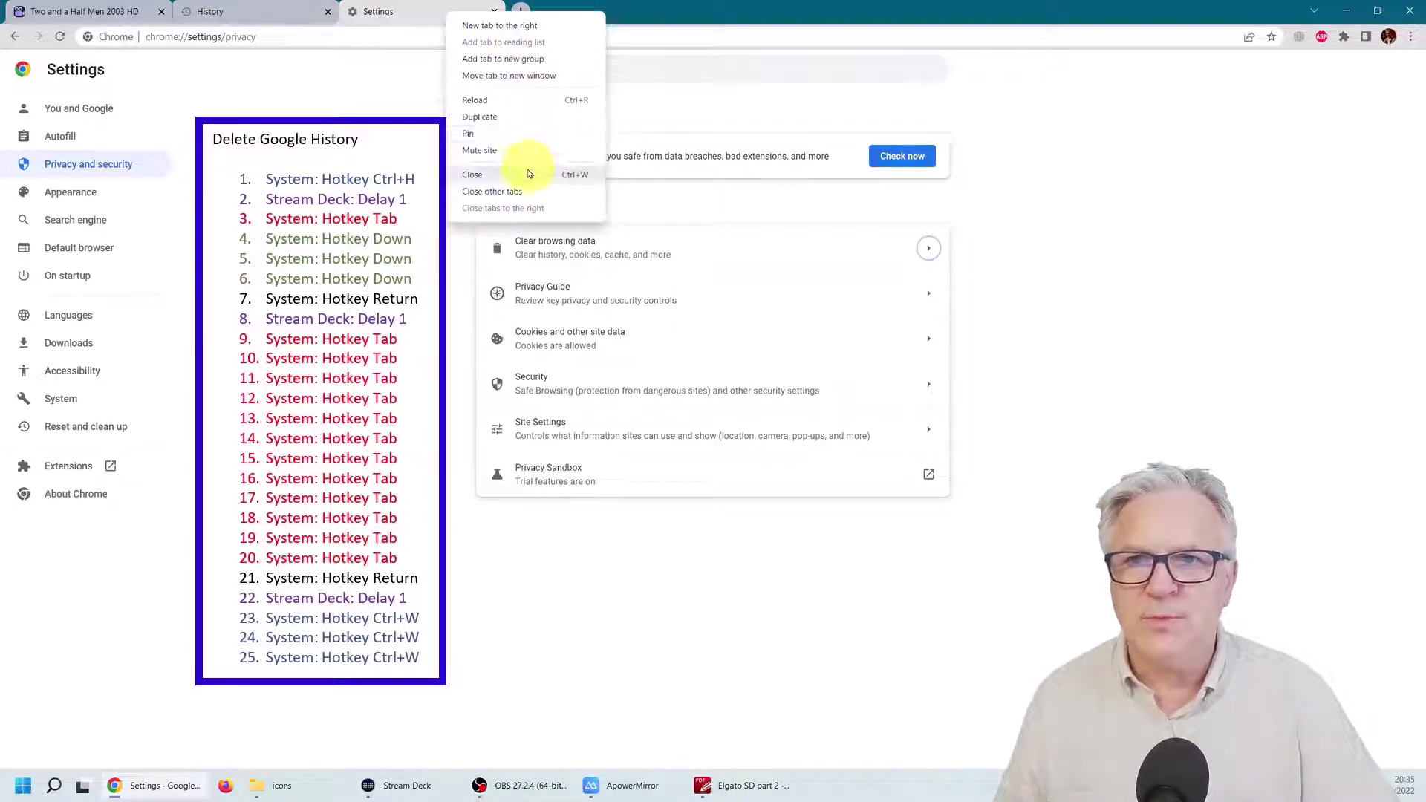
click(405, 18)
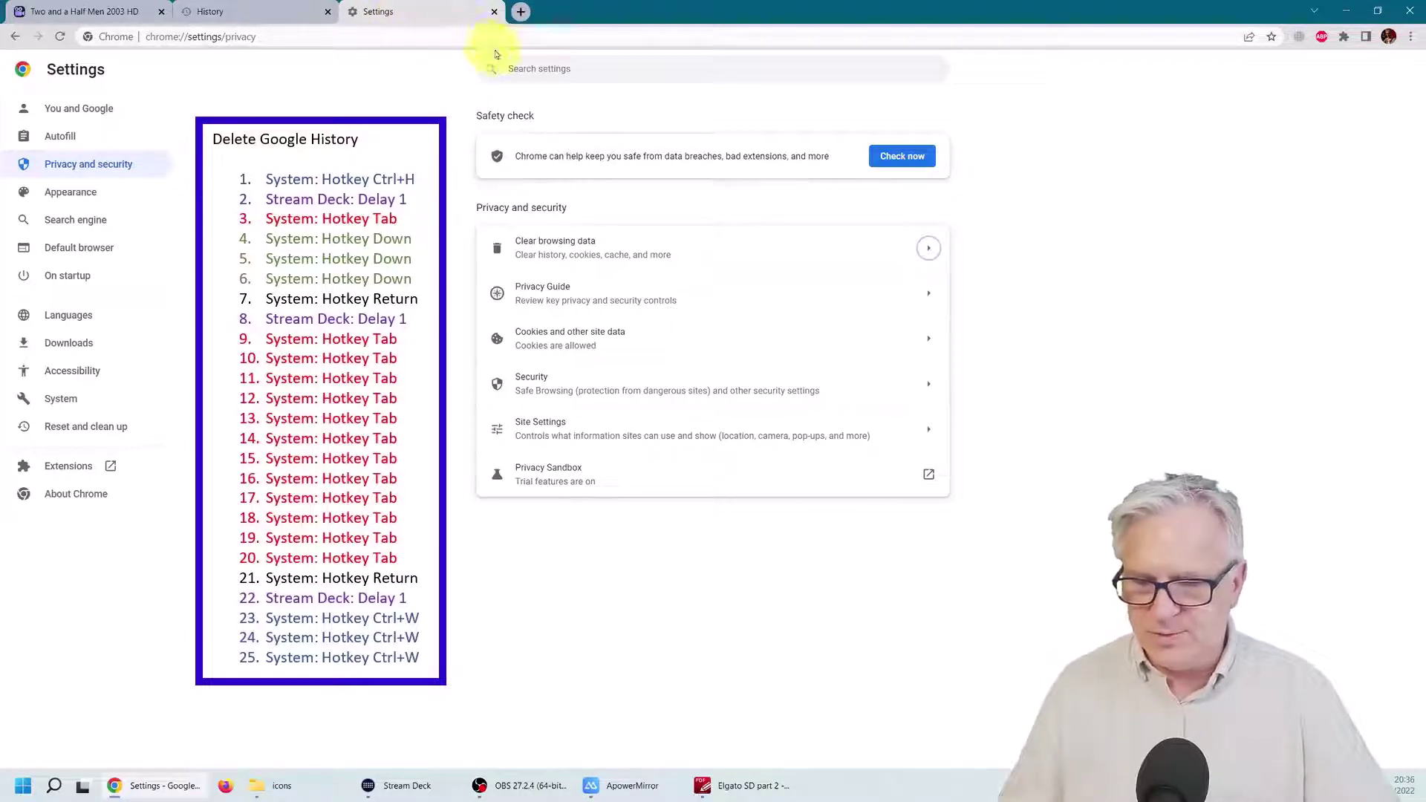
key(ctrl+w)
key(ctrl+w)
key(ctrl+w)
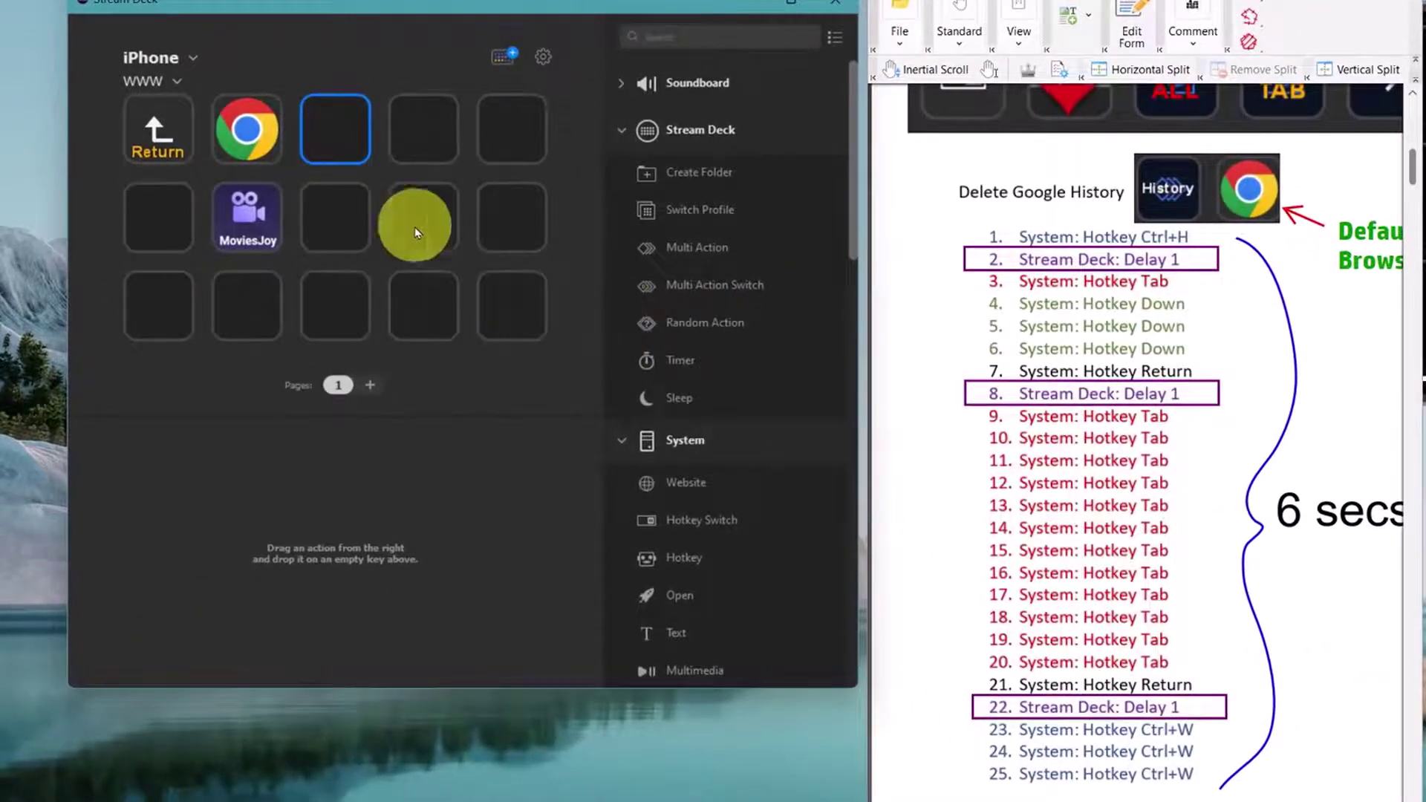
Add a Multi Action to the third key of the WWW profile and title it History
drag(683, 251, 331, 130)
click(349, 505)
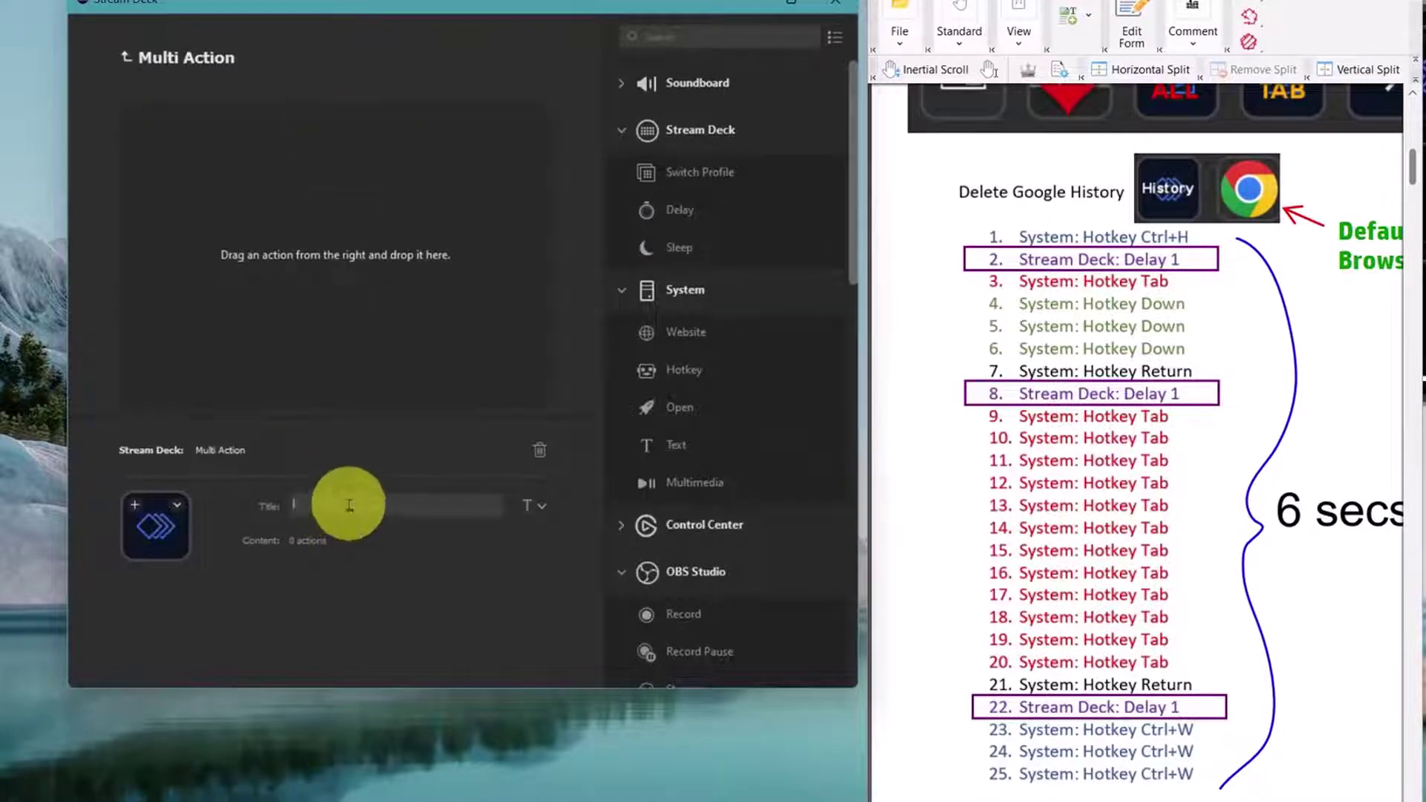
text(History)
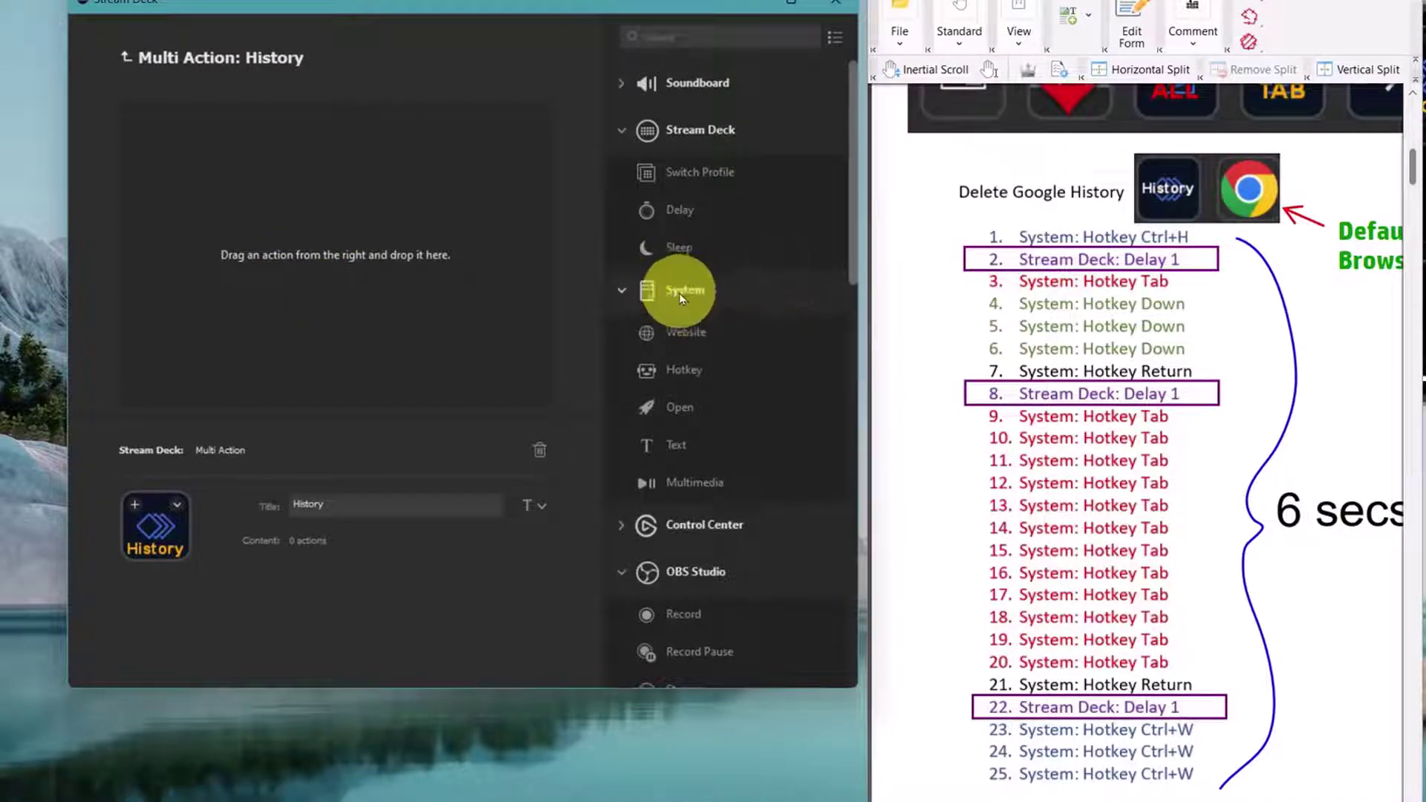
Add a Ctrl+H Hotkey to the History multi action, followed by a 1000 ms Delay titled 1
drag(679, 368, 363, 211)
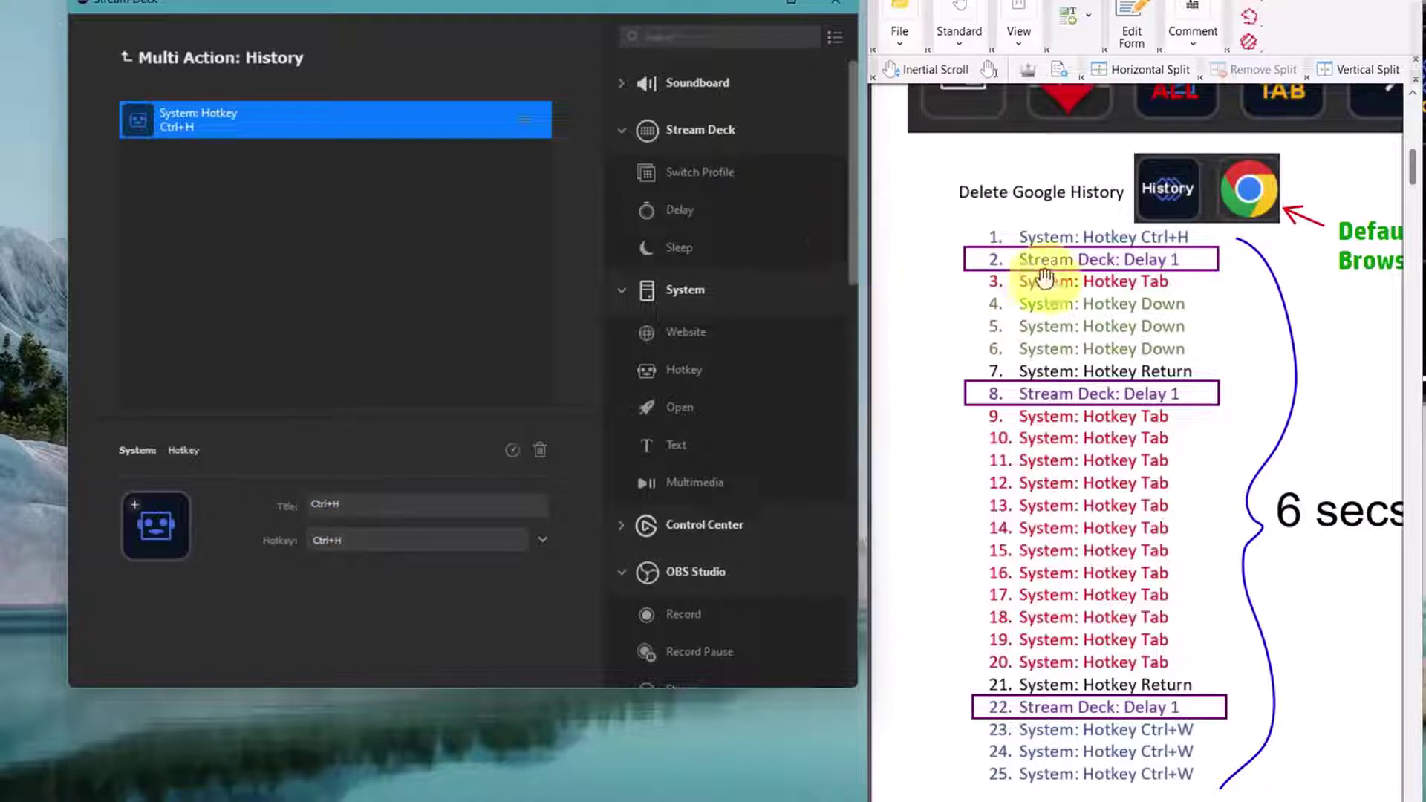
drag(695, 213, 455, 230)
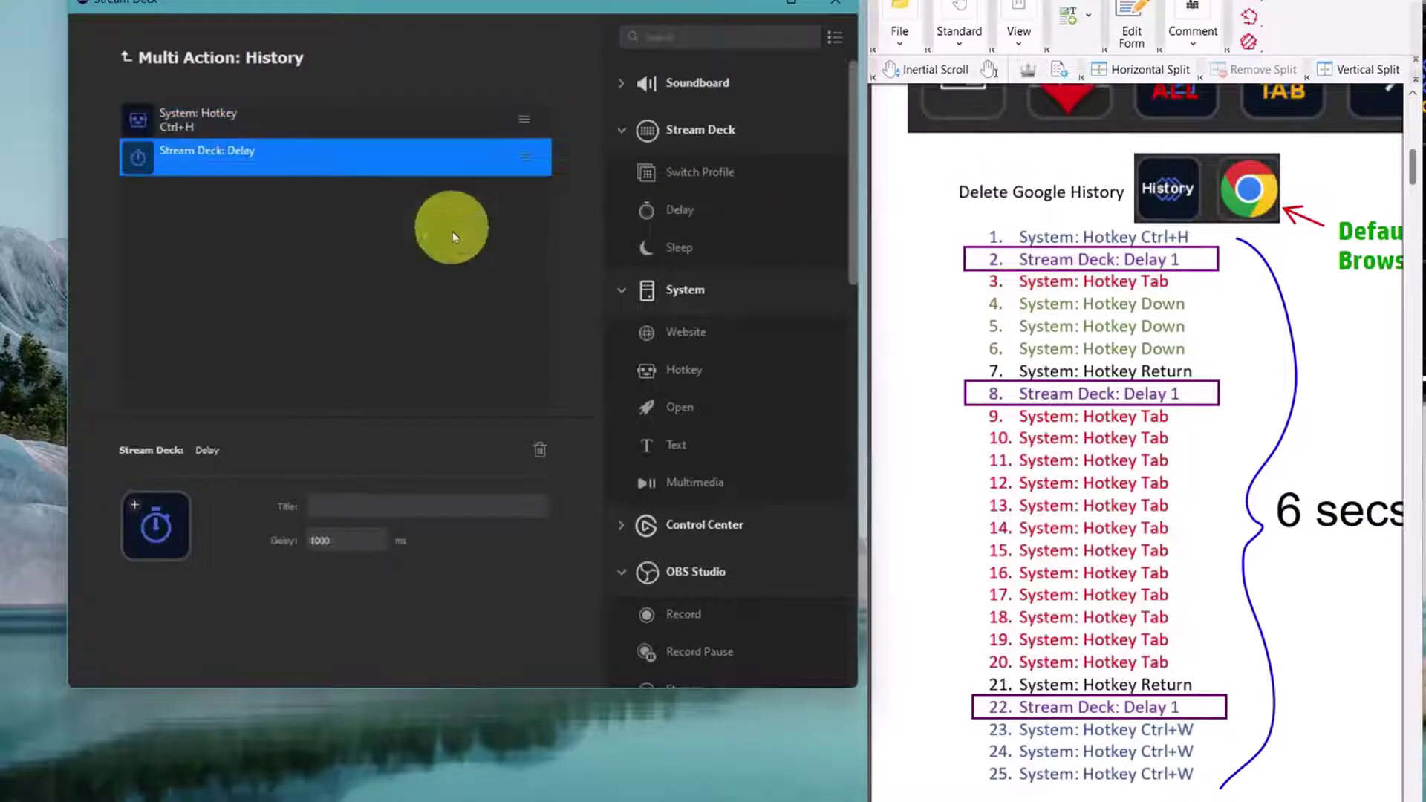
double_click(318, 541)
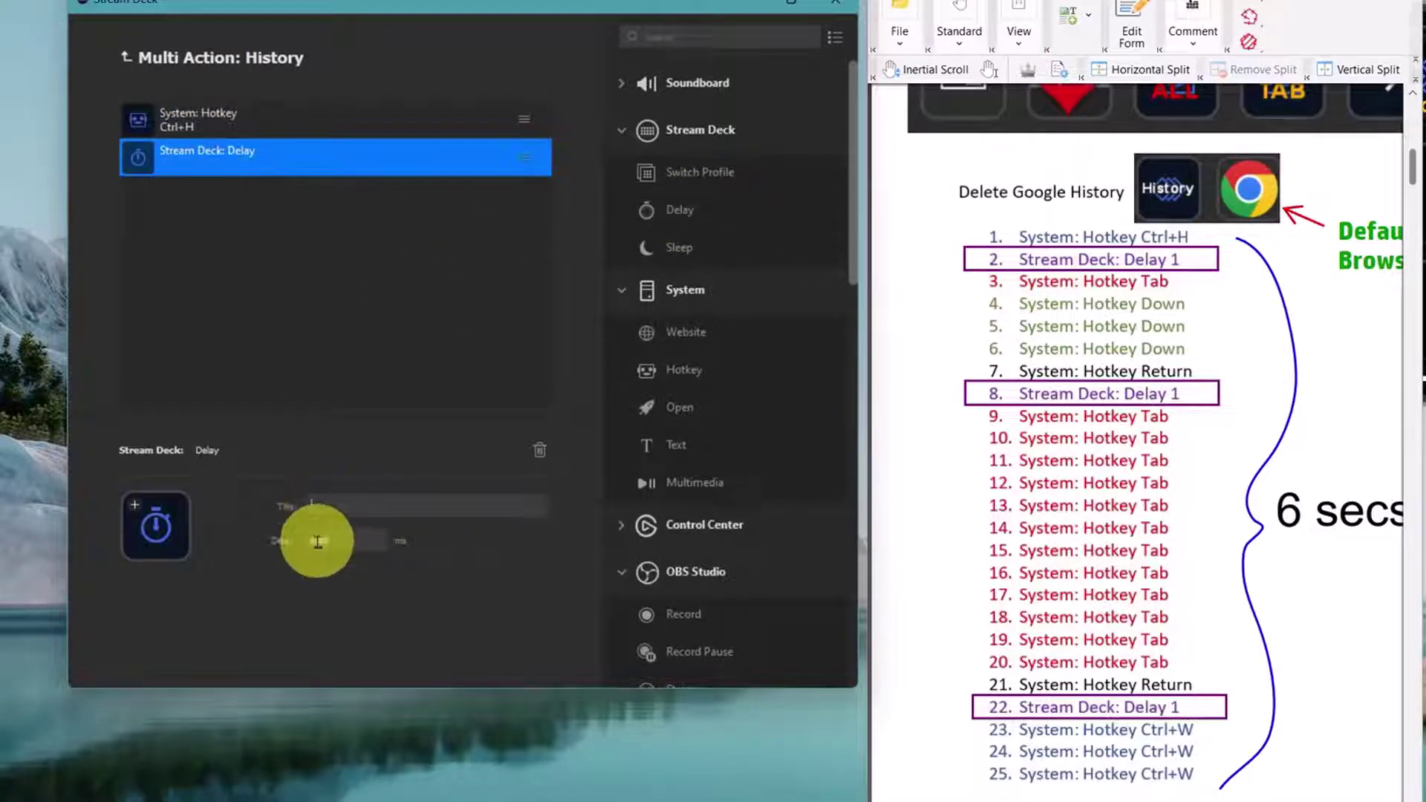
text(3000)
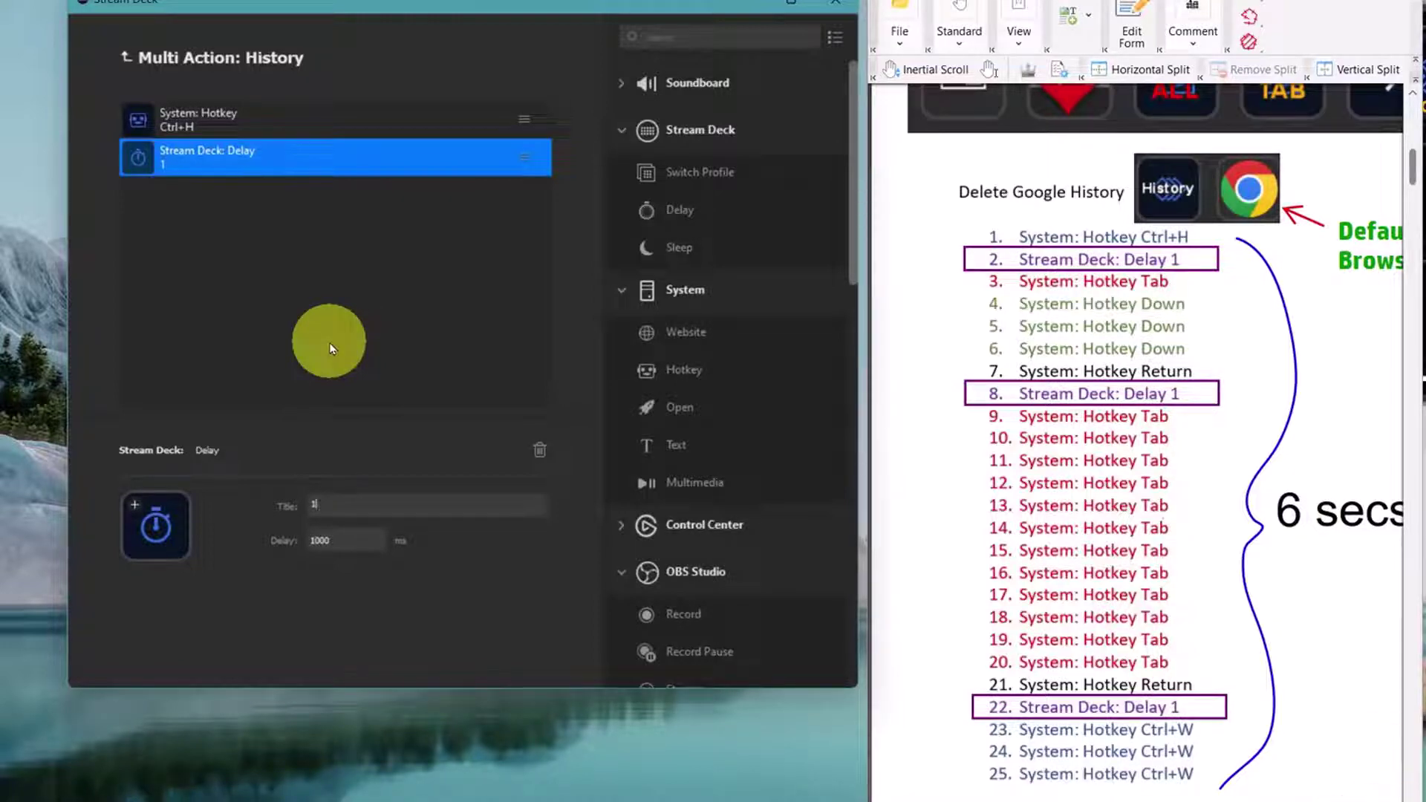
click(332, 330)
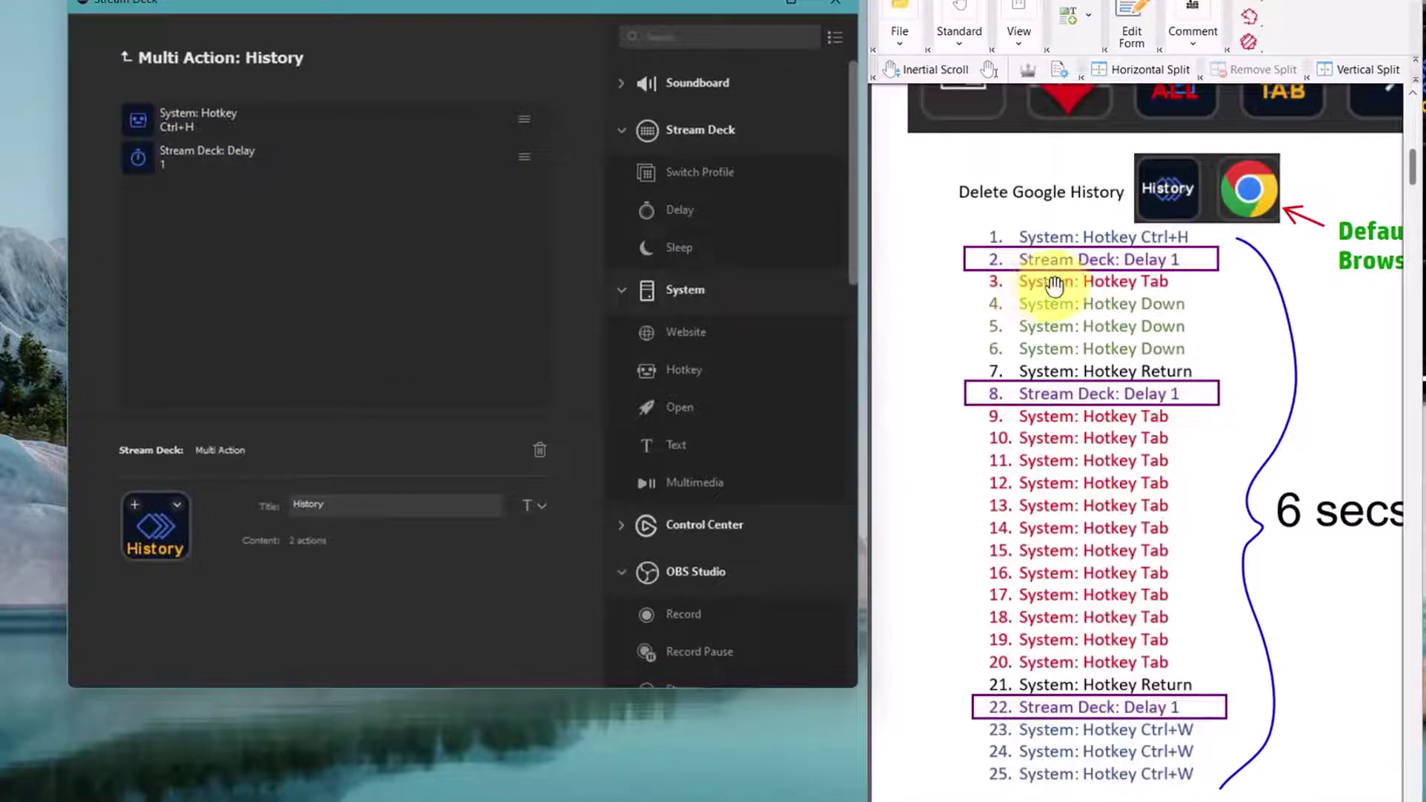
Add a Hotkey action assigned to Tab after the delay in the History multi action
drag(690, 370, 348, 260)
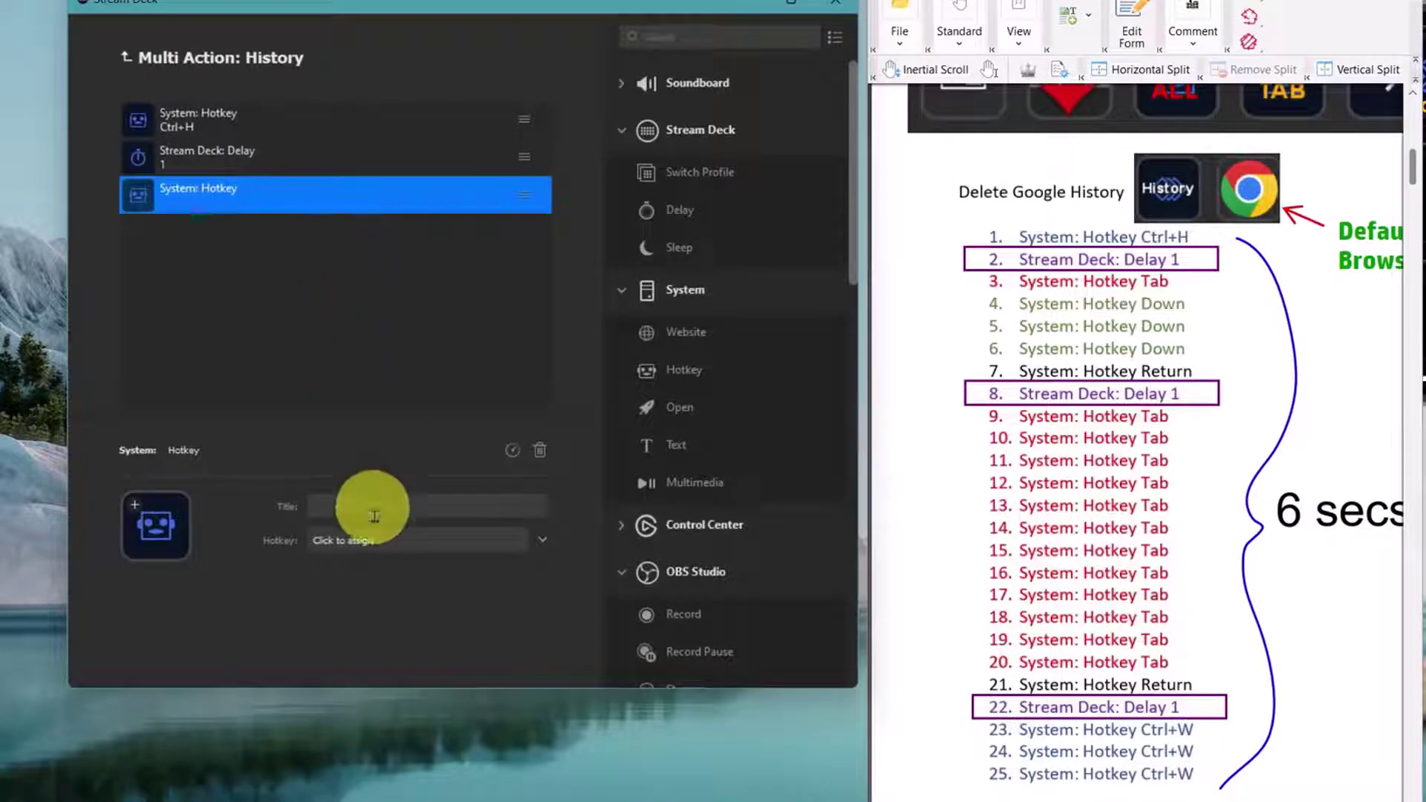
click(373, 538)
key(Tab)
click(302, 303)
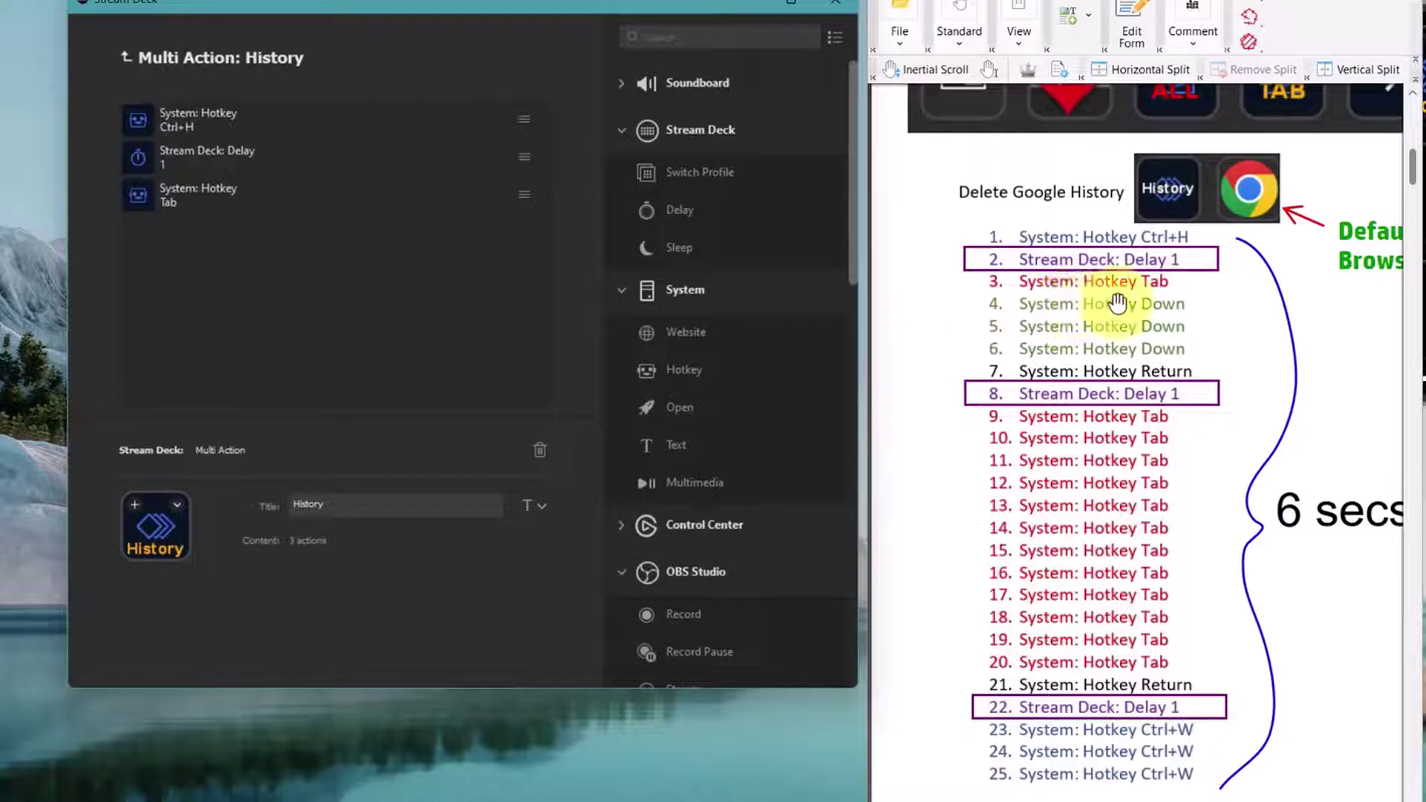
Add a Hotkey action assigned to Down after the Tab hotkey and duplicate it to make three Down hotkeys
drag(672, 371, 344, 305)
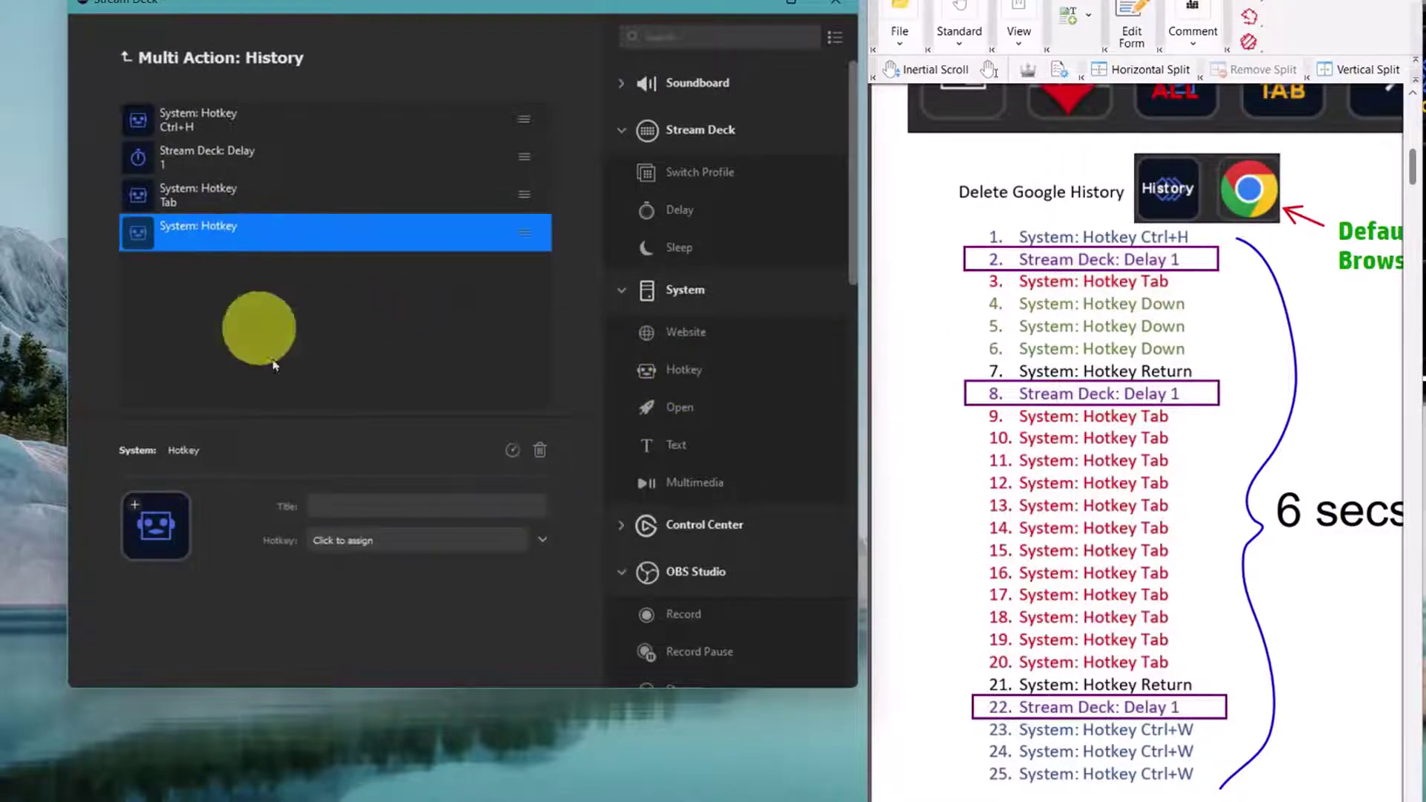
click(359, 541)
key(Down)
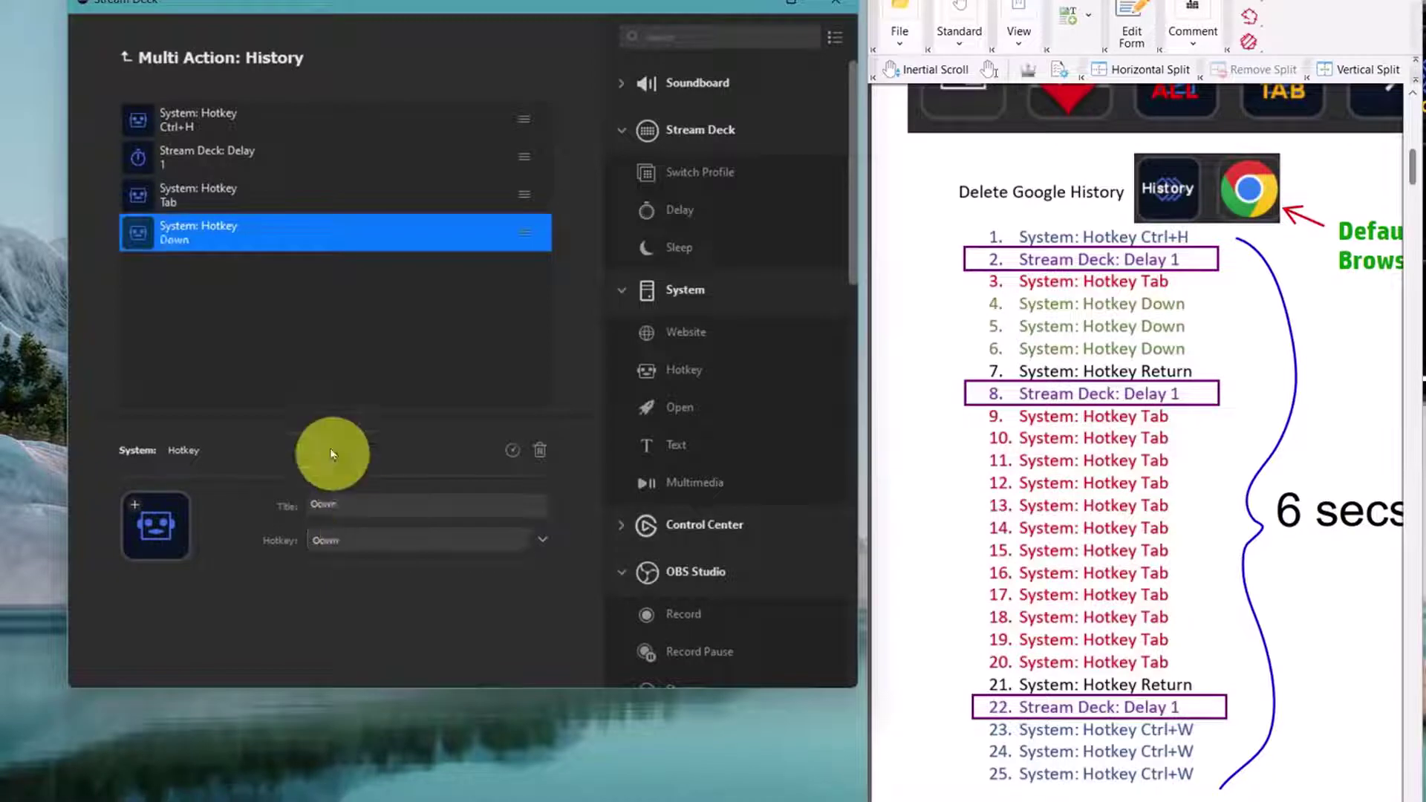
click(232, 296)
click(232, 238)
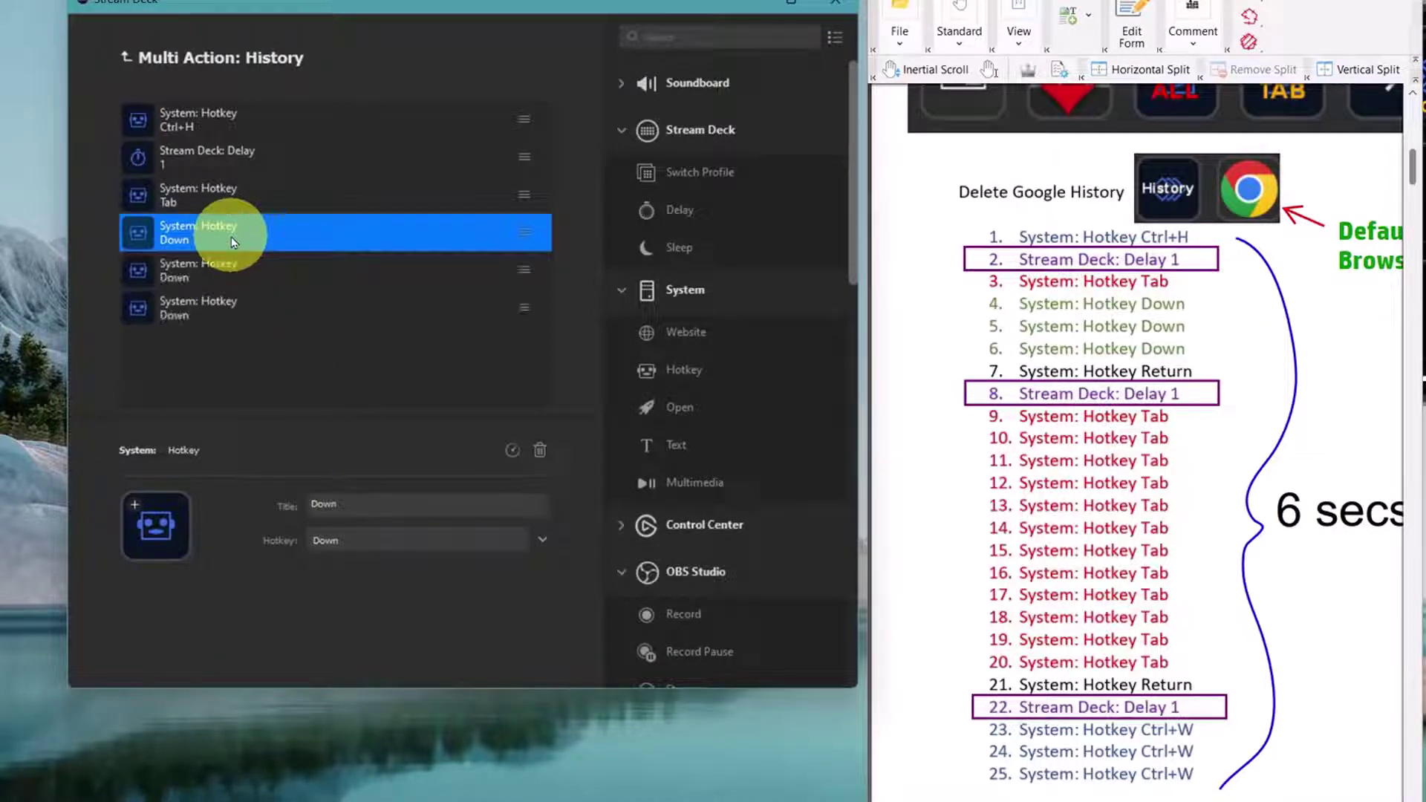
Add a Hotkey action assigned to Return after the three Down hotkeys in the History multi action
click(230, 353)
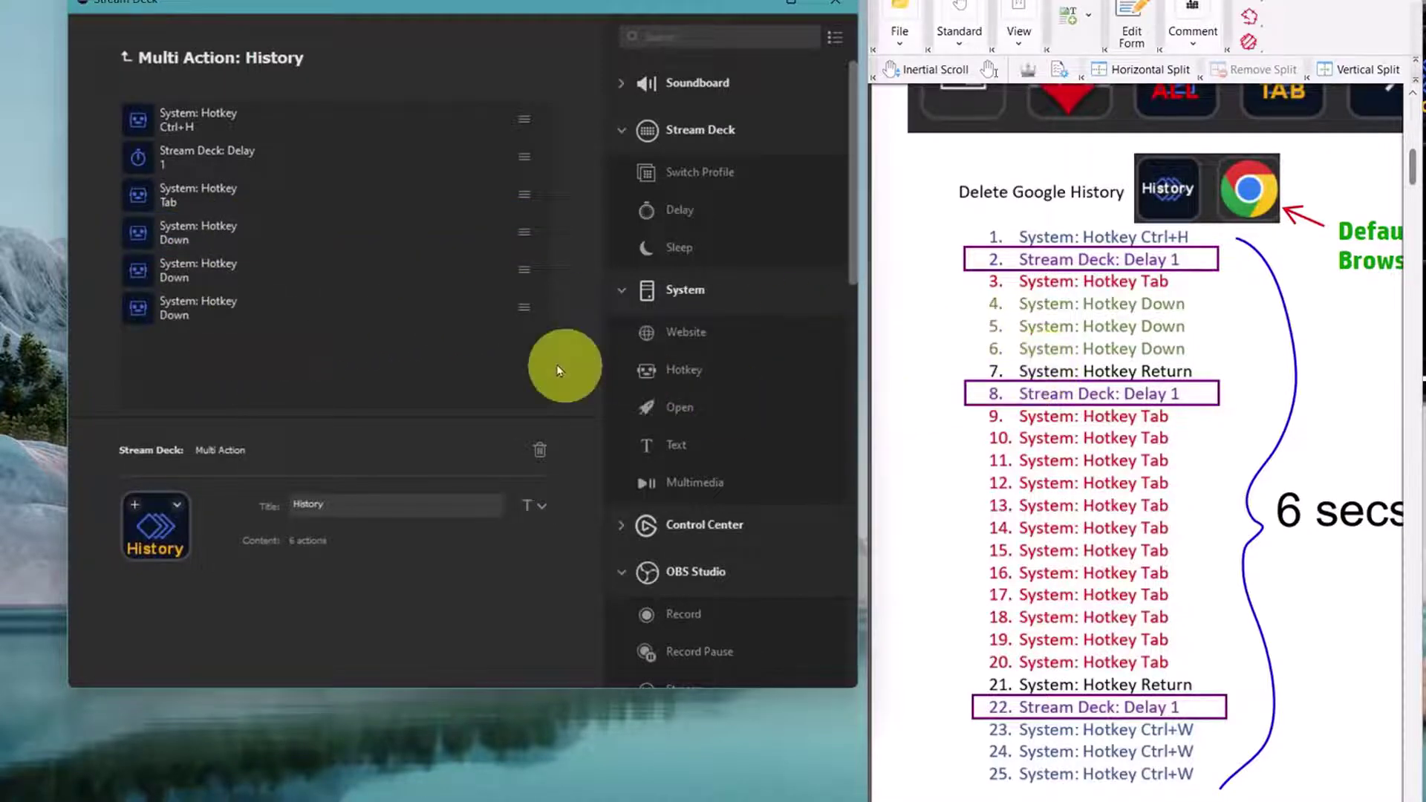
drag(654, 367, 385, 368)
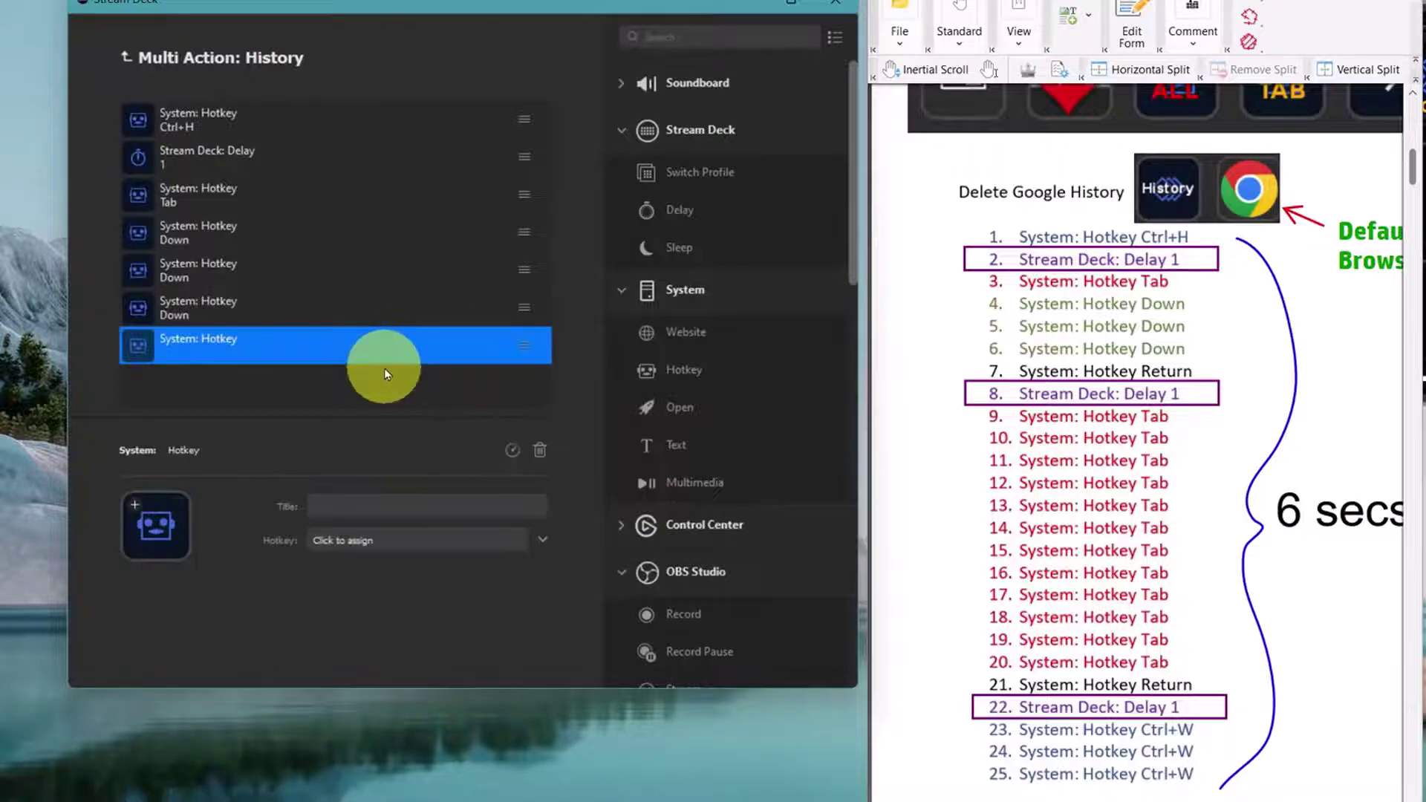
click(362, 542)
key(Return)
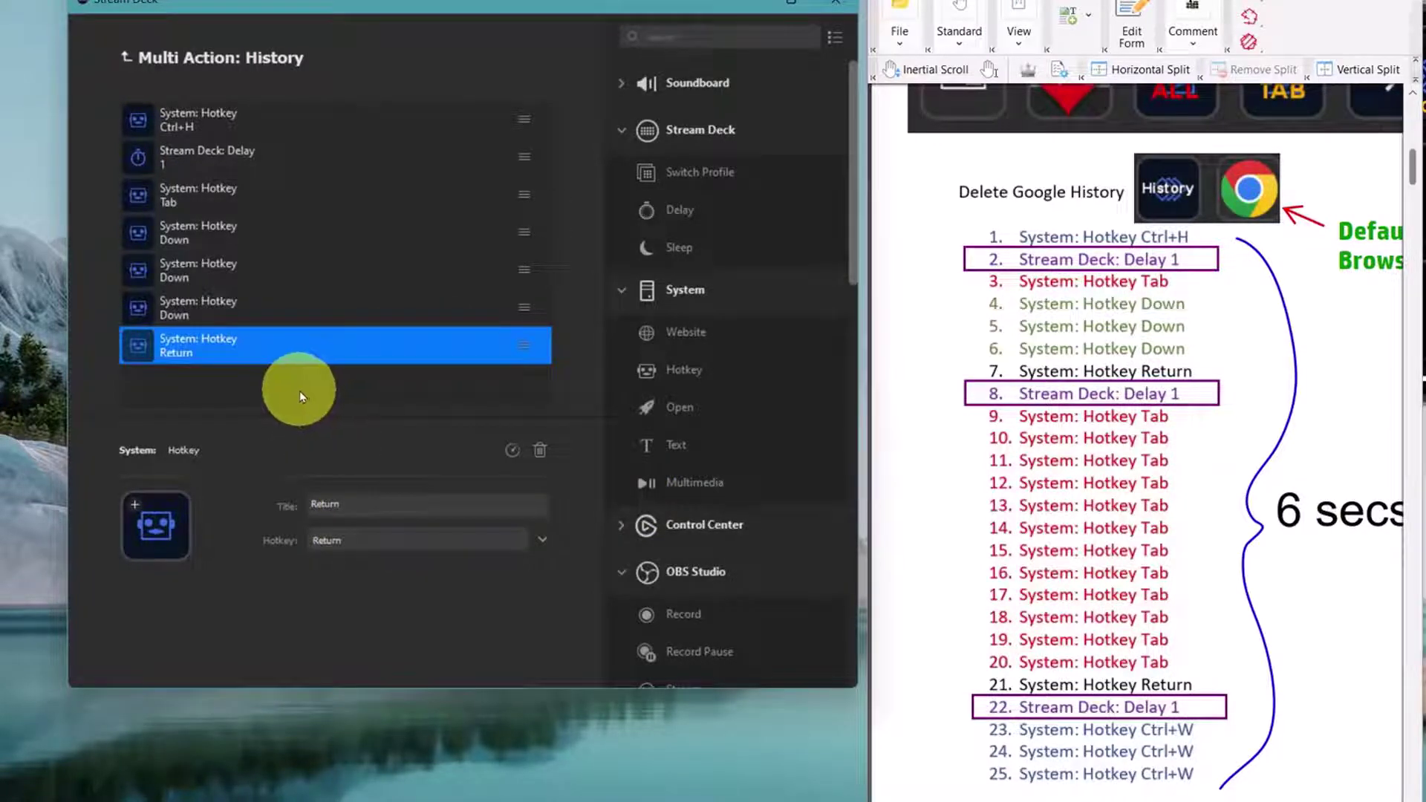
Add a 1000 ms Delay titled 1 after the Return hotkey
drag(680, 211, 431, 385)
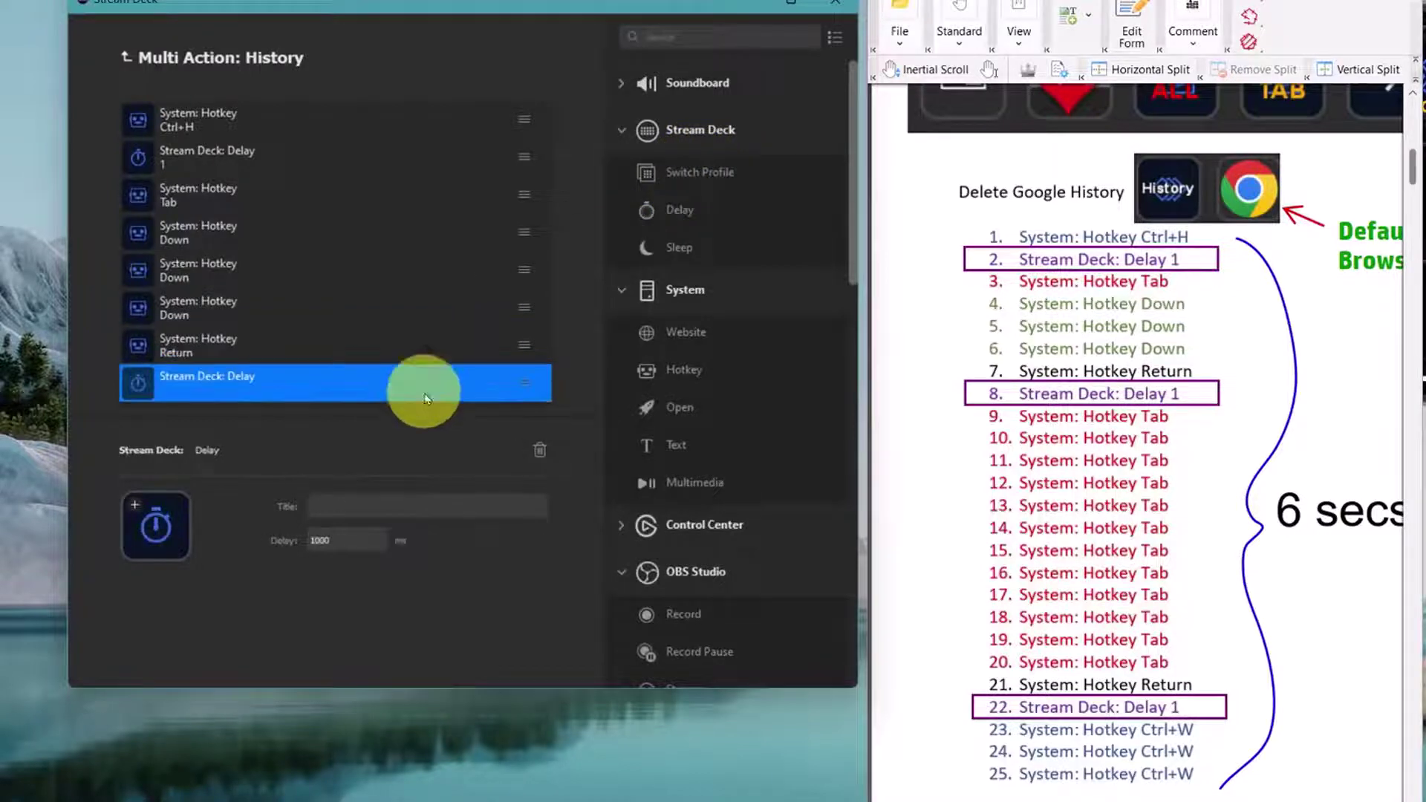
click(296, 306)
click(287, 343)
click(279, 383)
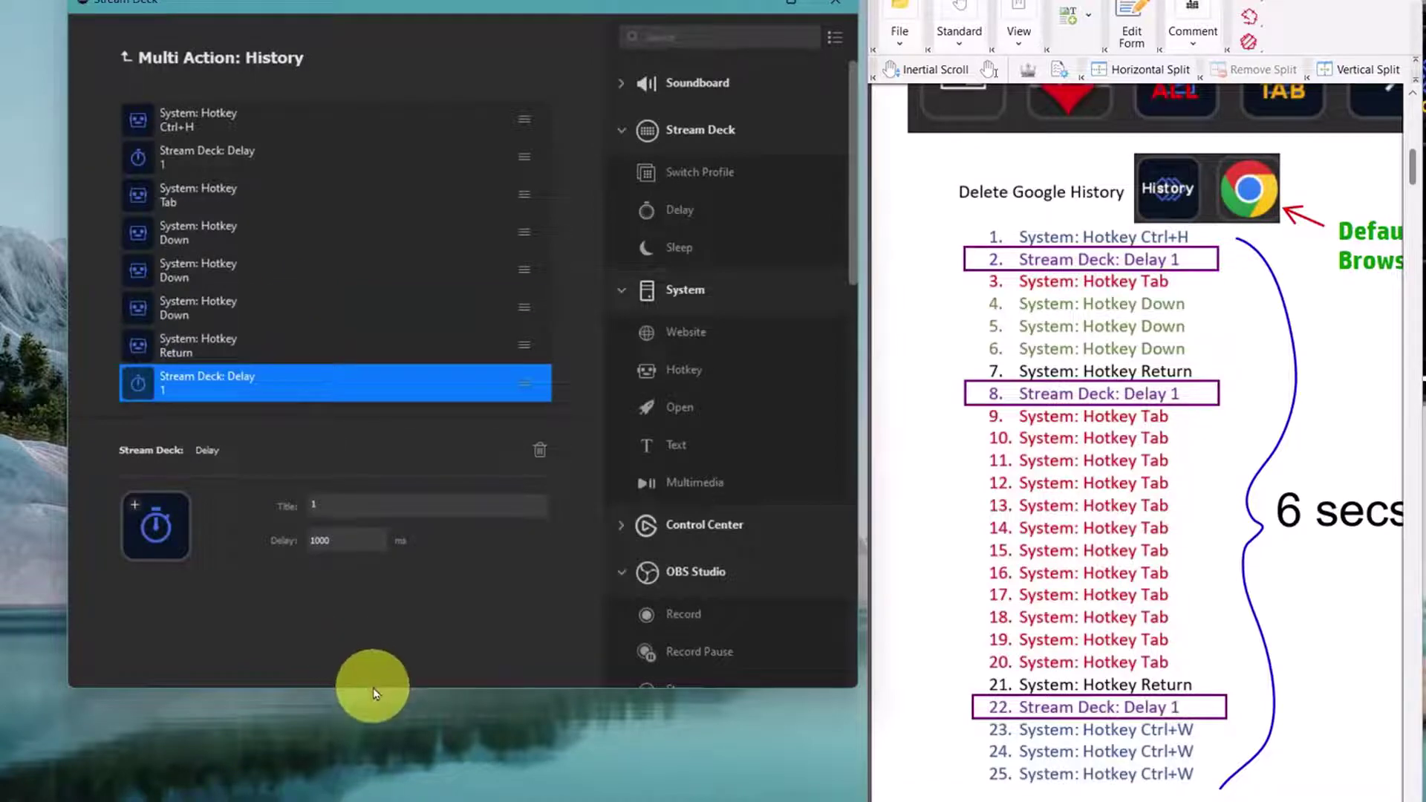
Enlarge the Stream Deck window and copy the Tab hotkey to the end of the sequence until twelve Tab hotkeys follow the second delay
drag(373, 690, 373, 798)
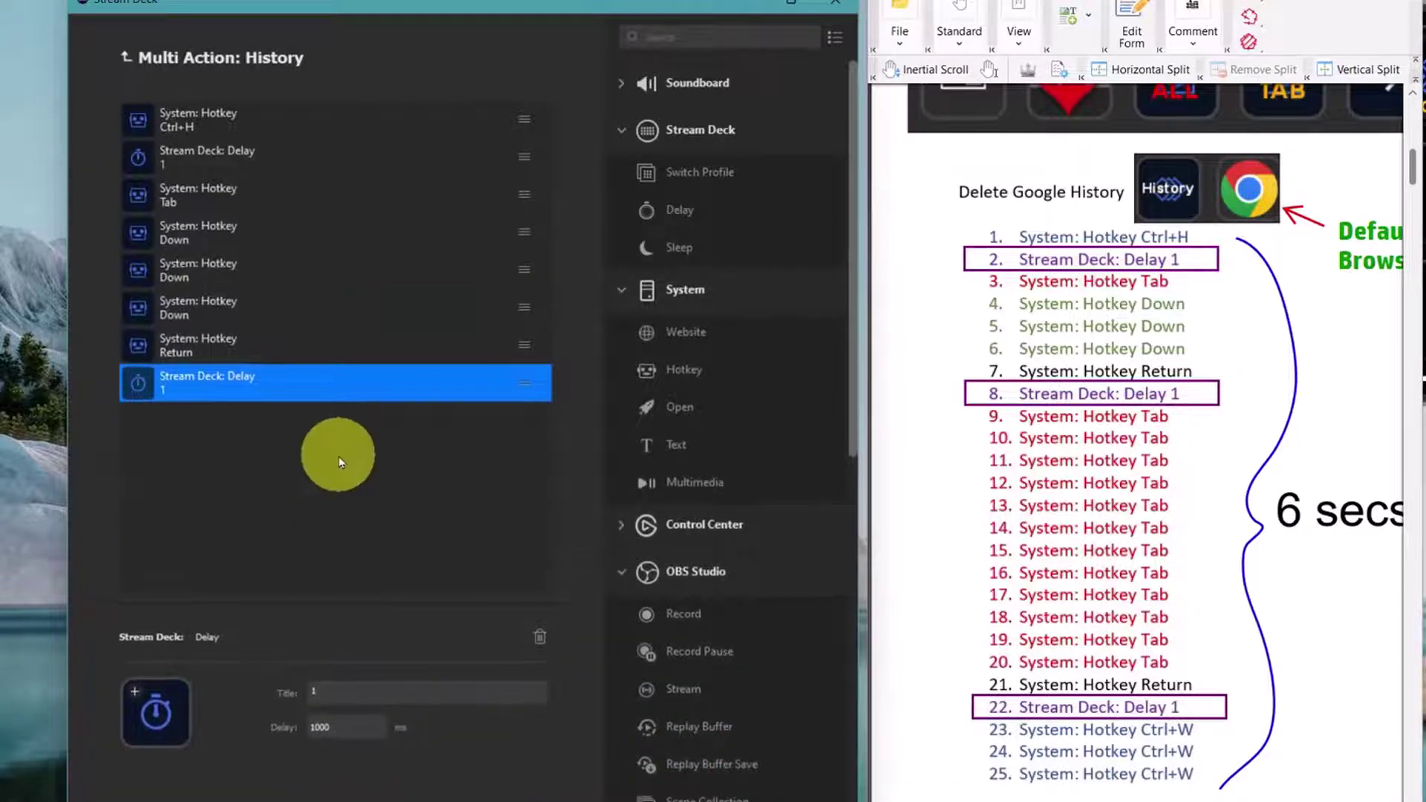
click(338, 461)
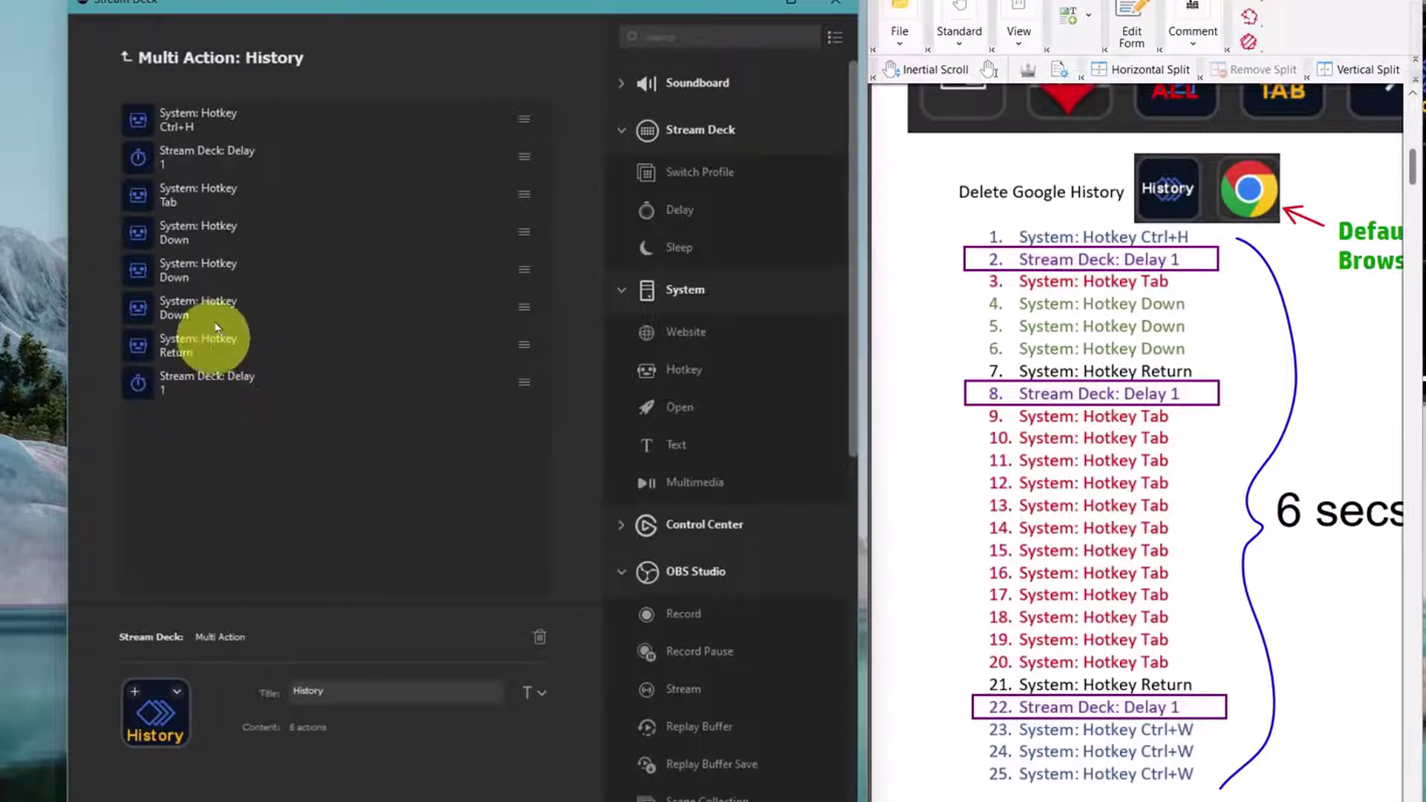
click(209, 195)
key(ctrl+c)
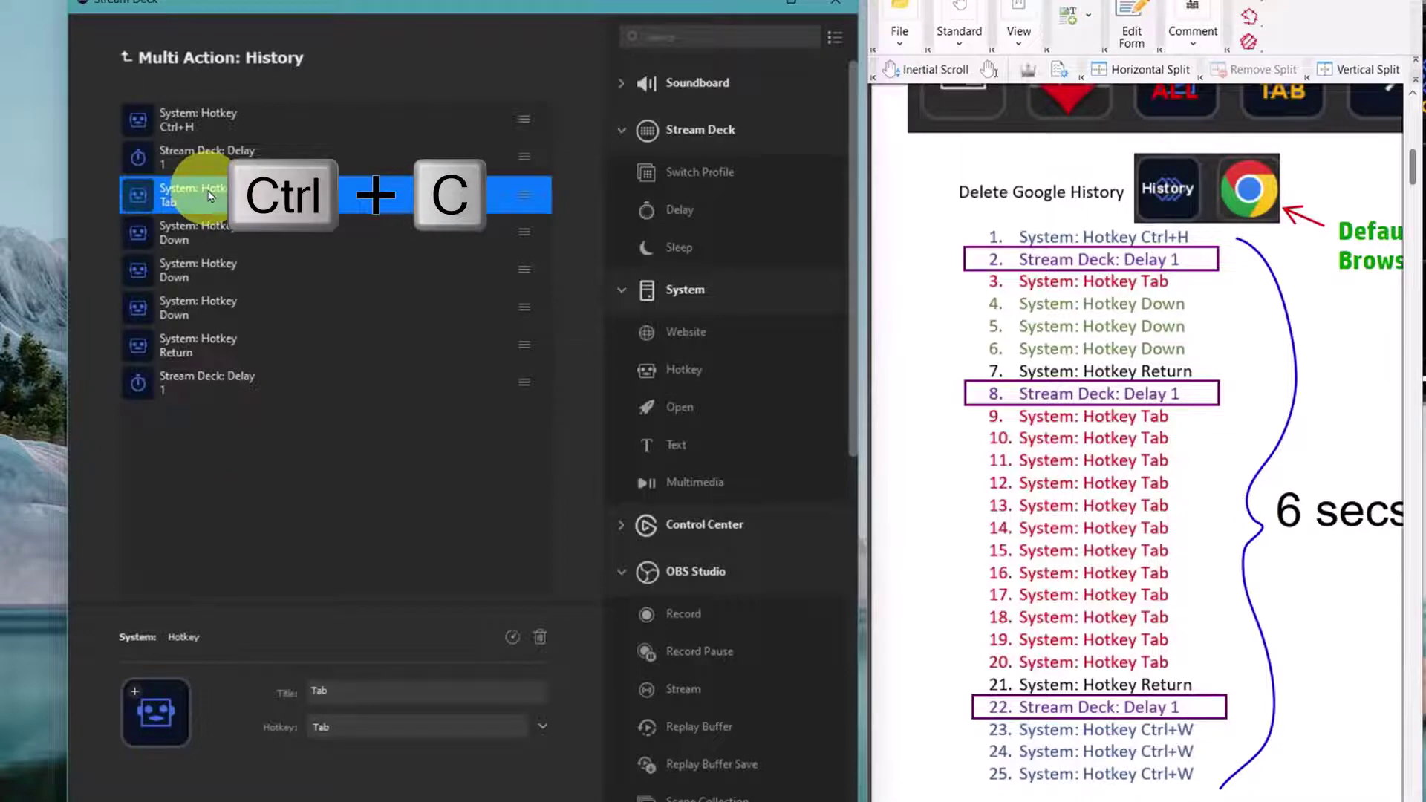
click(196, 457)
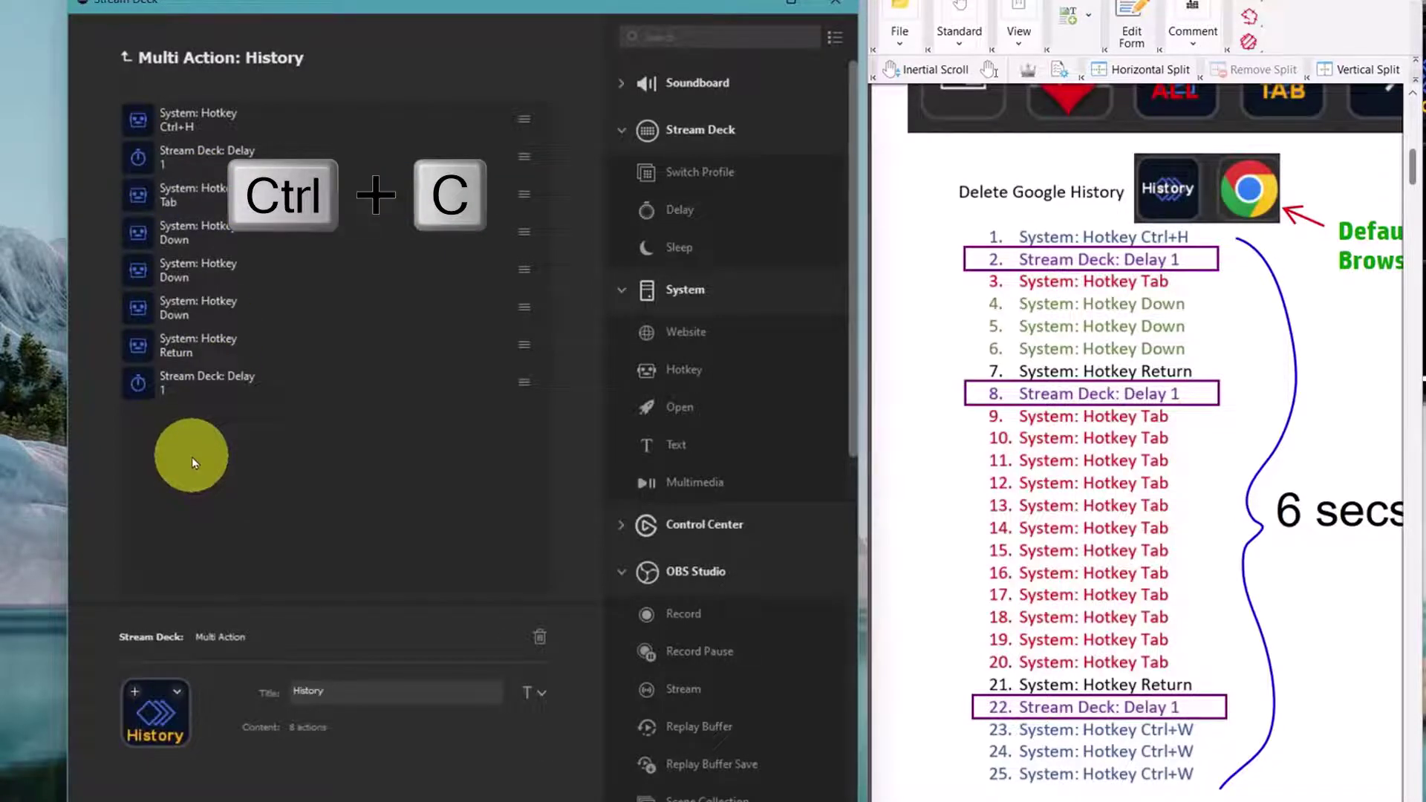
key(ctrl+v)
key(ctrl+v)
key(ctrl+v)
key(ctrl+v)
key(ctrl+v)
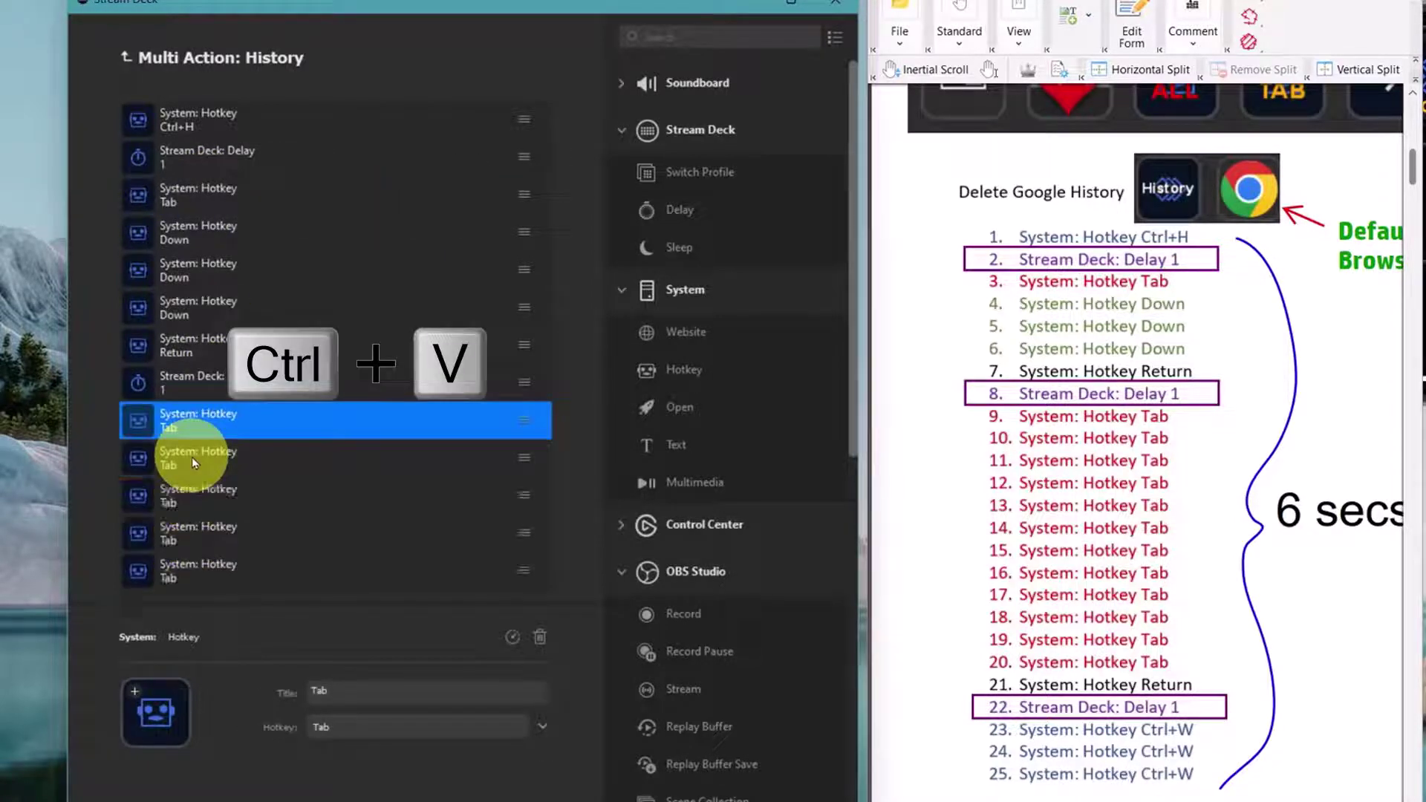
key(ctrl+v)
key(ctrl+v)
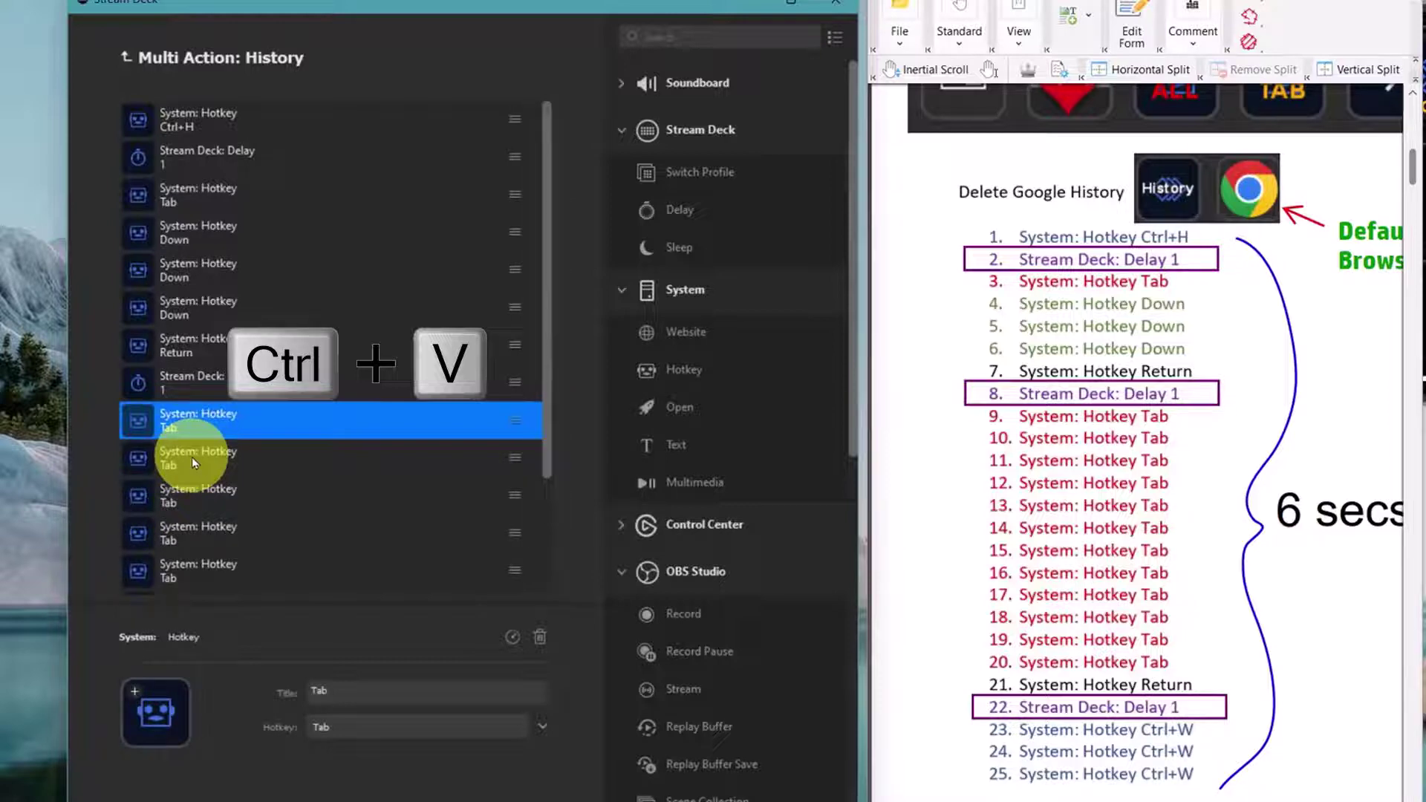
key(ctrl+v)
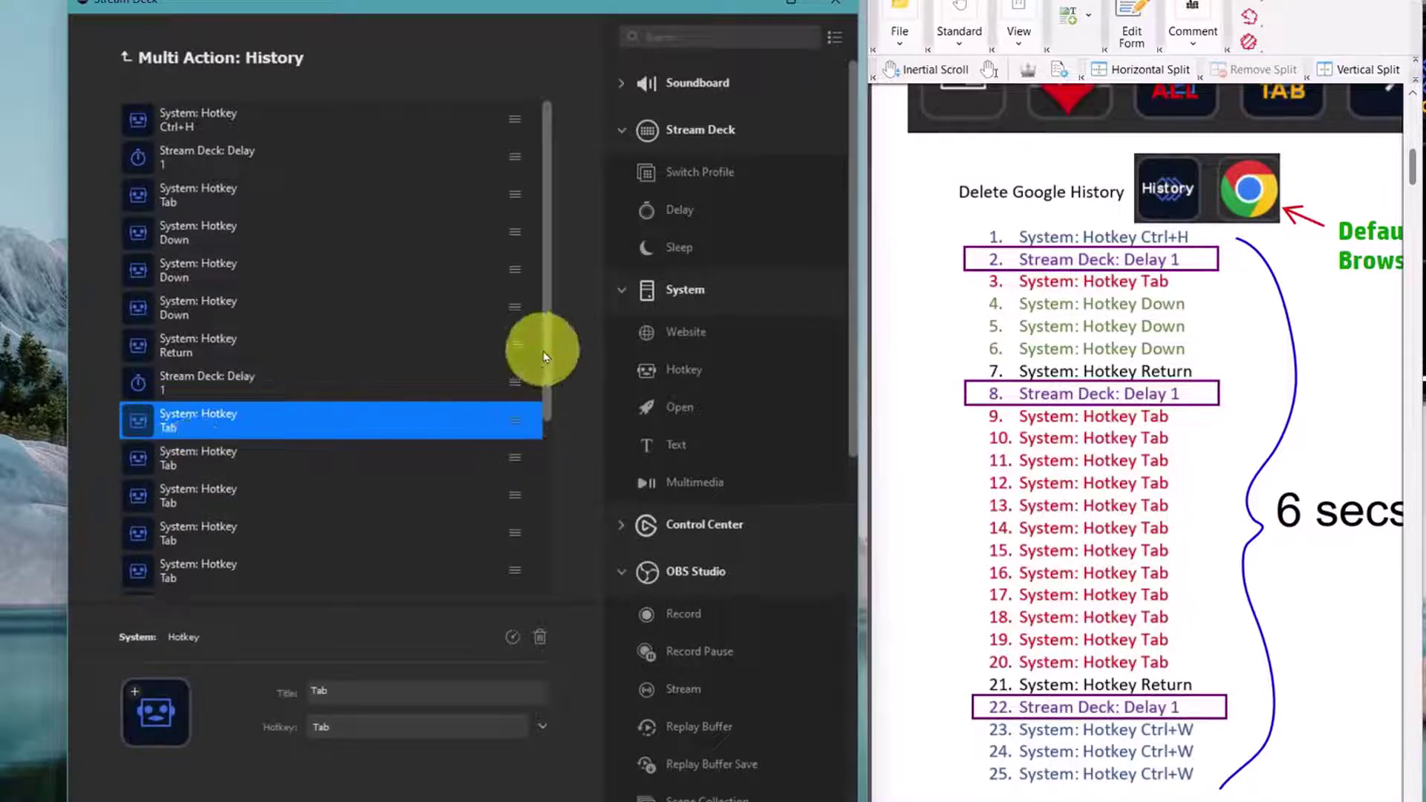
drag(546, 350, 526, 557)
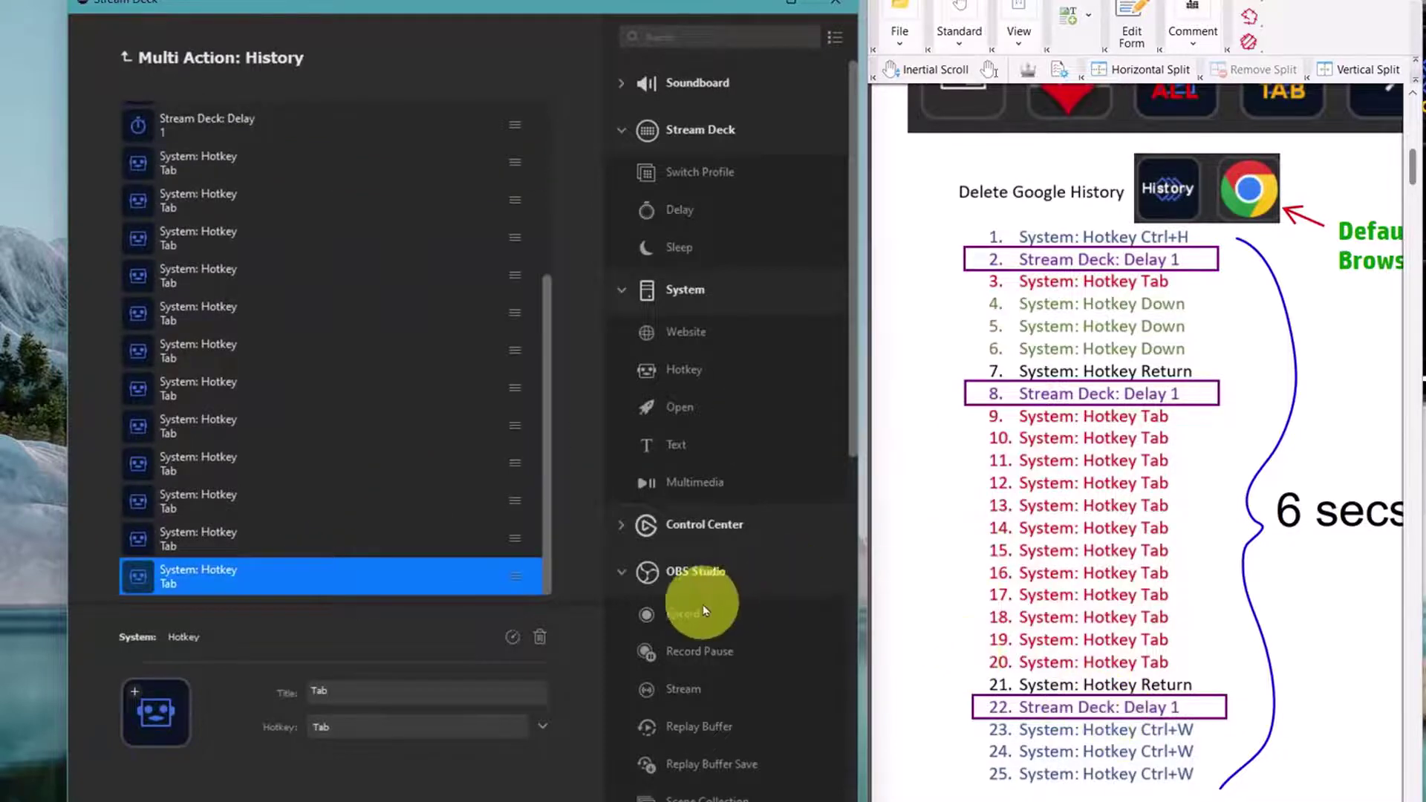
Add a Hotkey assigned to Return after the twelve Tab hotkeys, followed by a 1000 ms Delay titled 1
drag(683, 371, 445, 584)
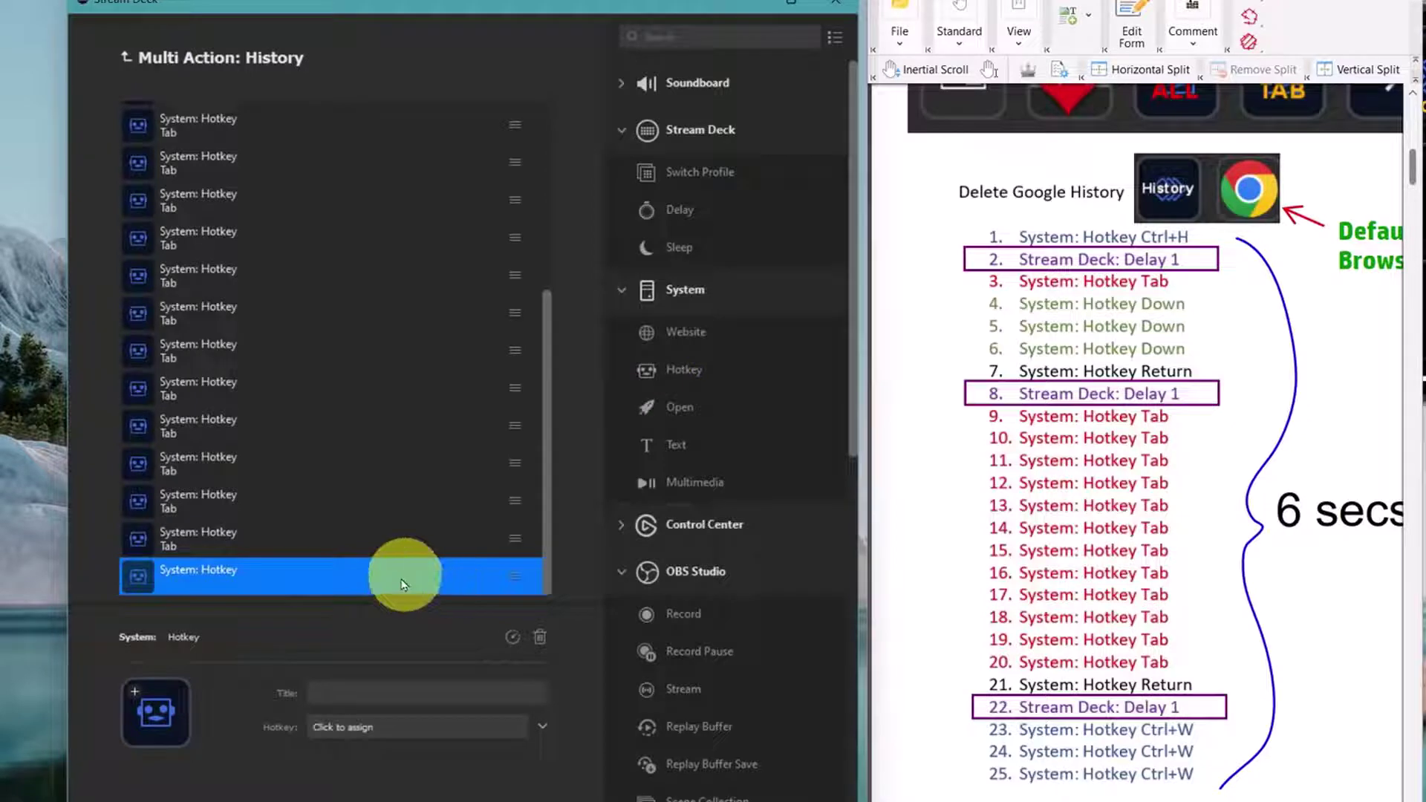
click(305, 535)
click(302, 576)
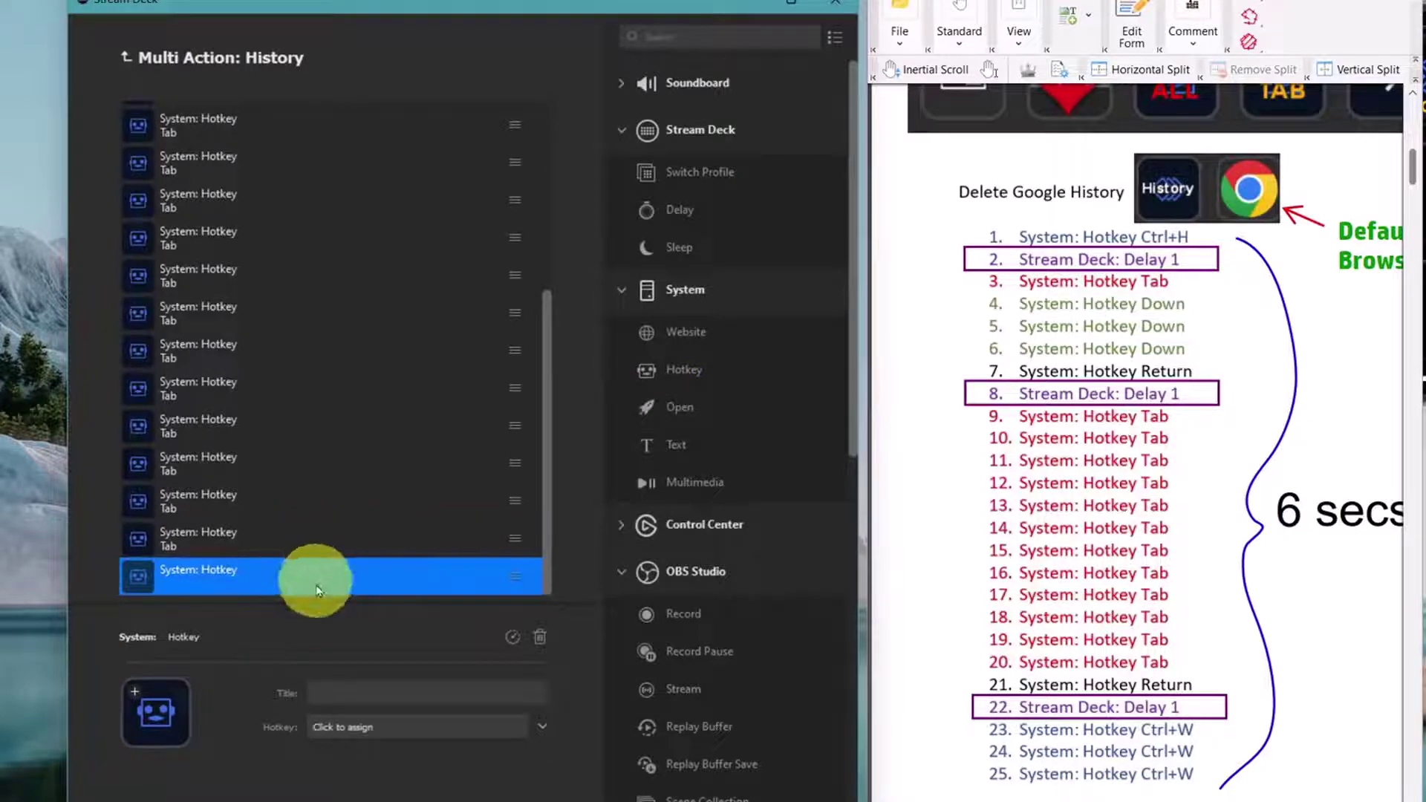
click(351, 728)
key(Return)
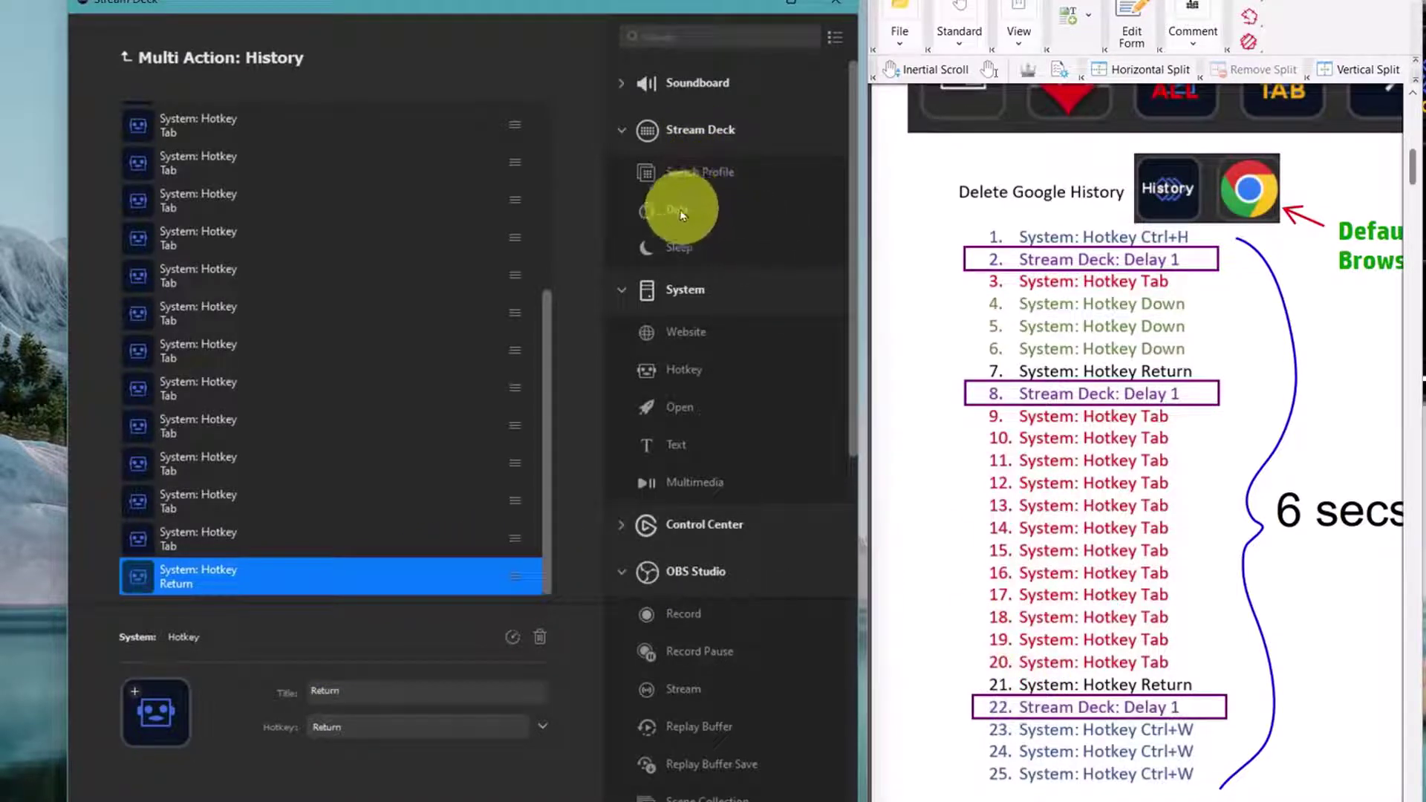
drag(671, 214, 369, 579)
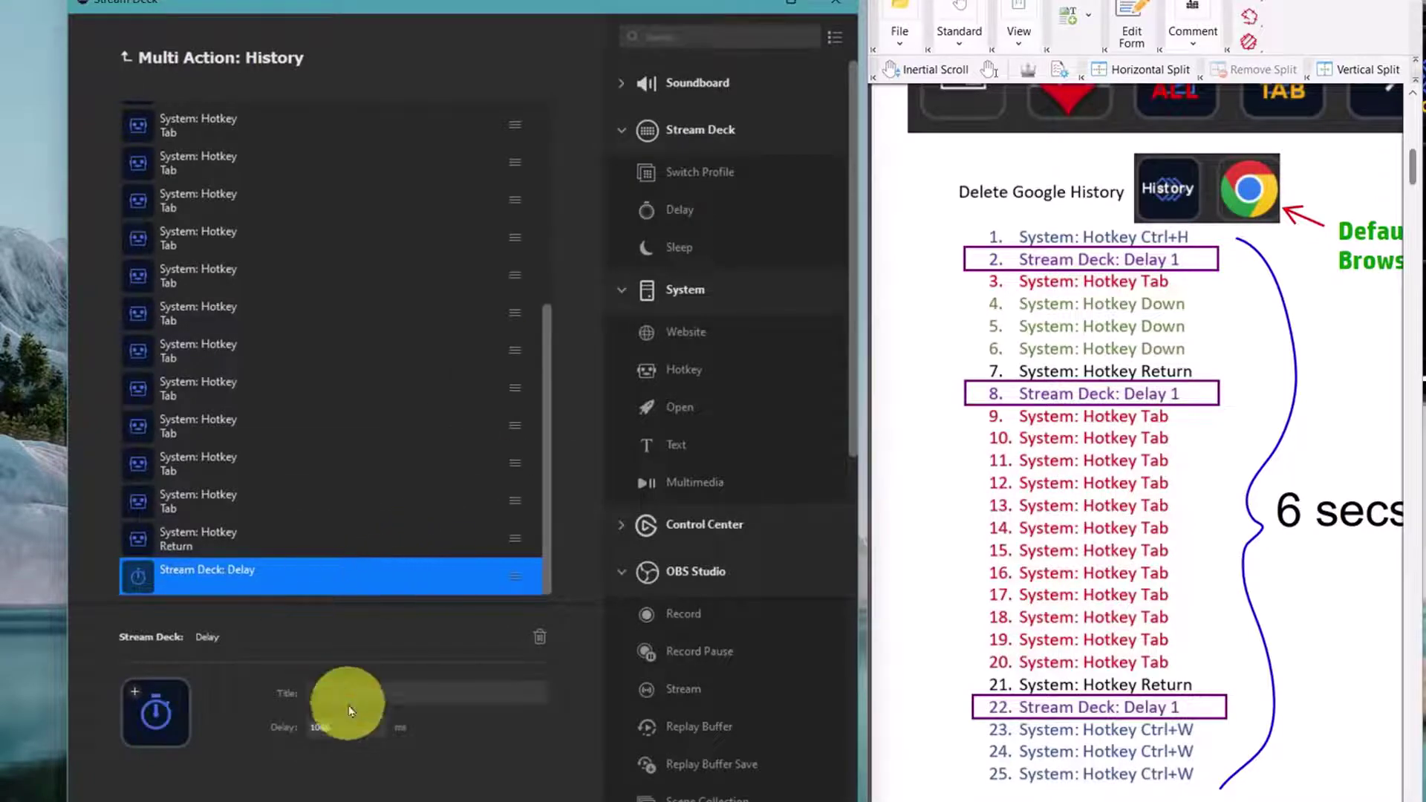
text(1)
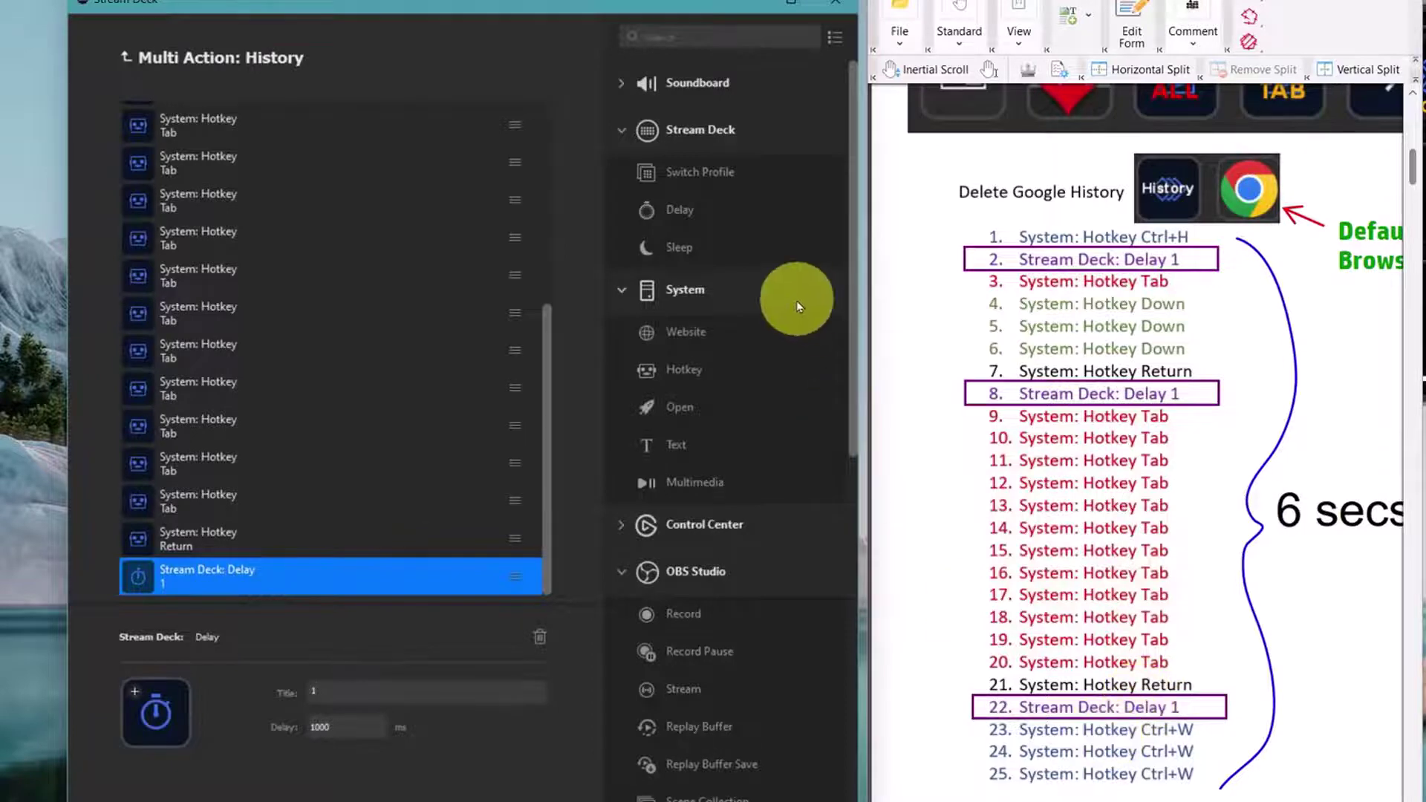
Add a Ctrl+W Hotkey after the last delay, duplicate it to make three, and leave the History multi action
drag(687, 377, 430, 559)
drag(271, 535, 262, 582)
click(261, 582)
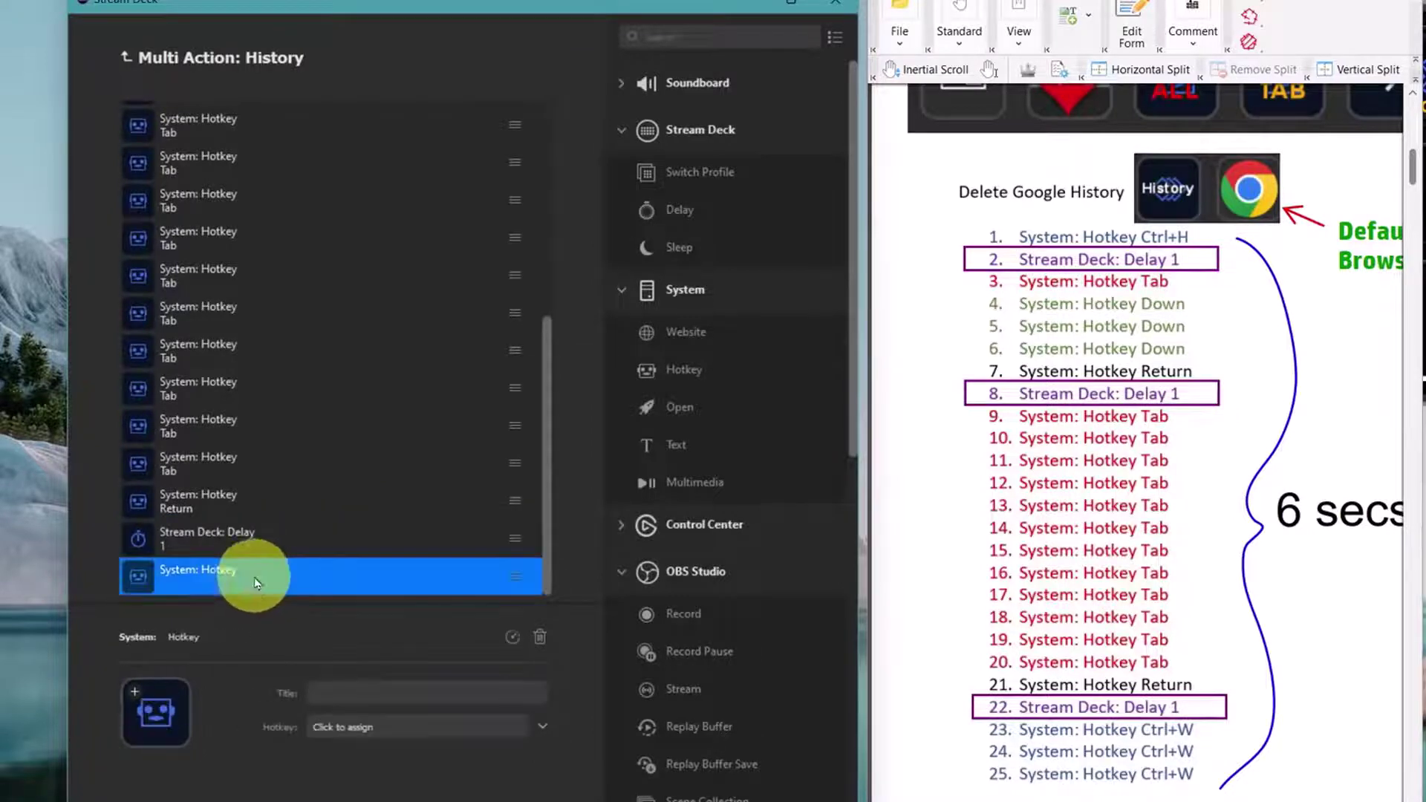
click(354, 725)
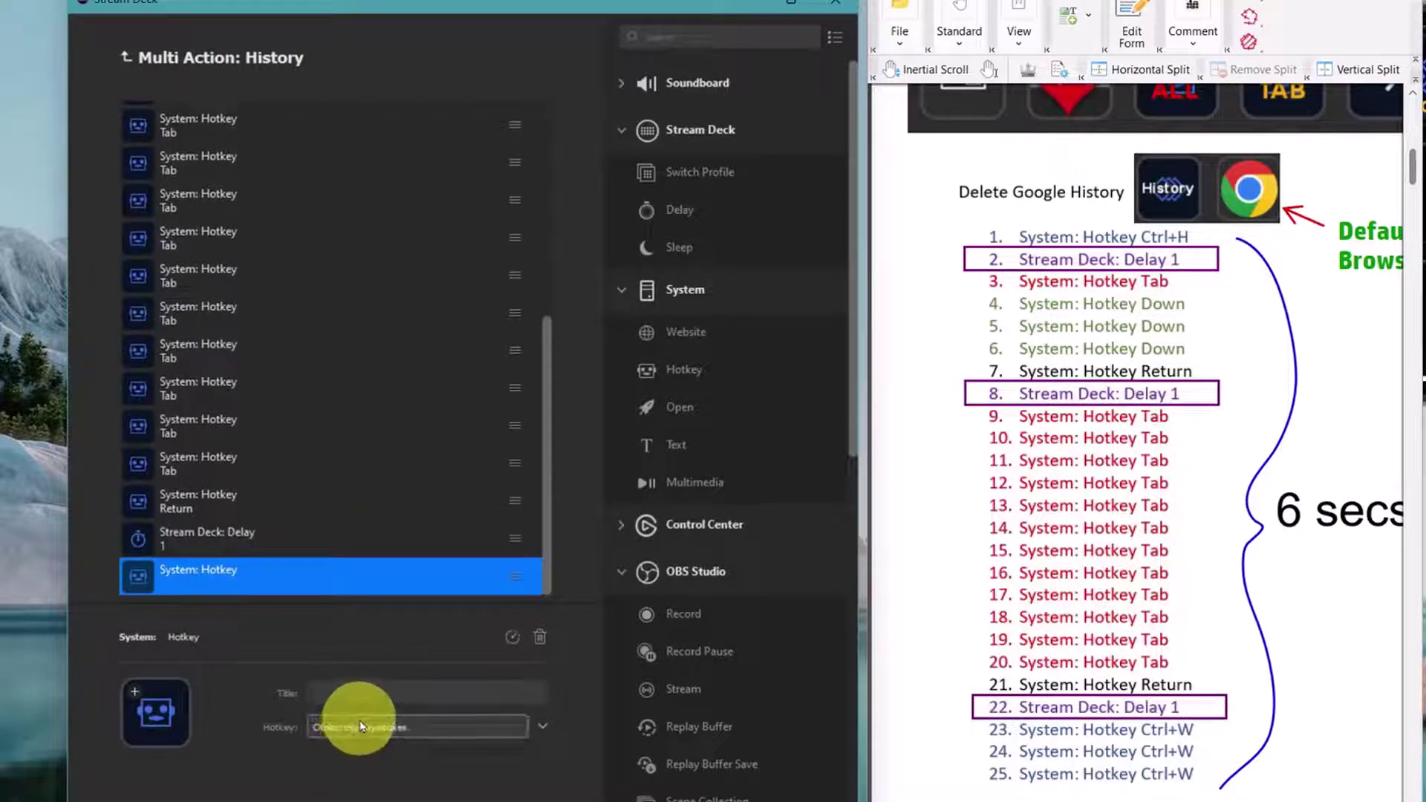
click(222, 534)
click(248, 572)
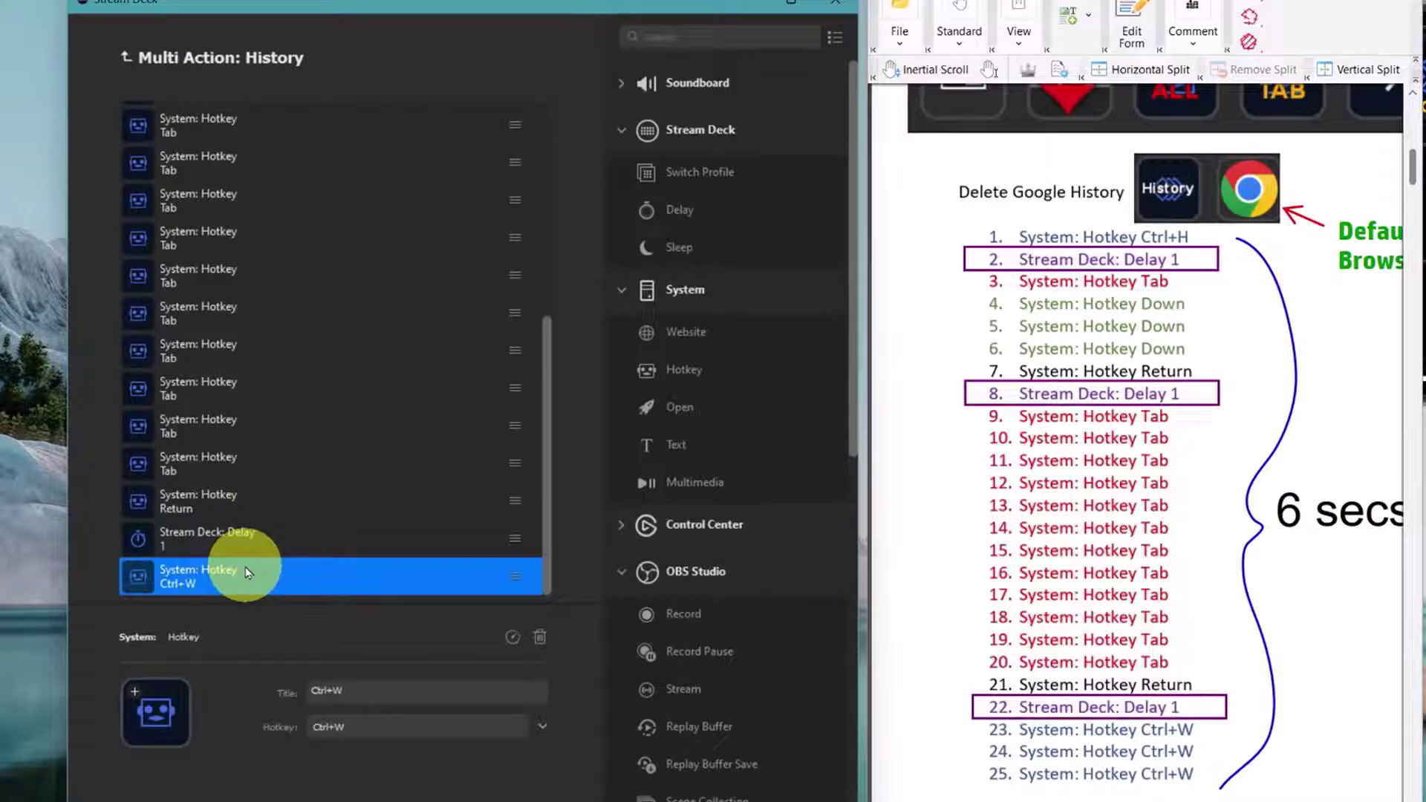
key(ctrl+v)
key(ctrl+v)
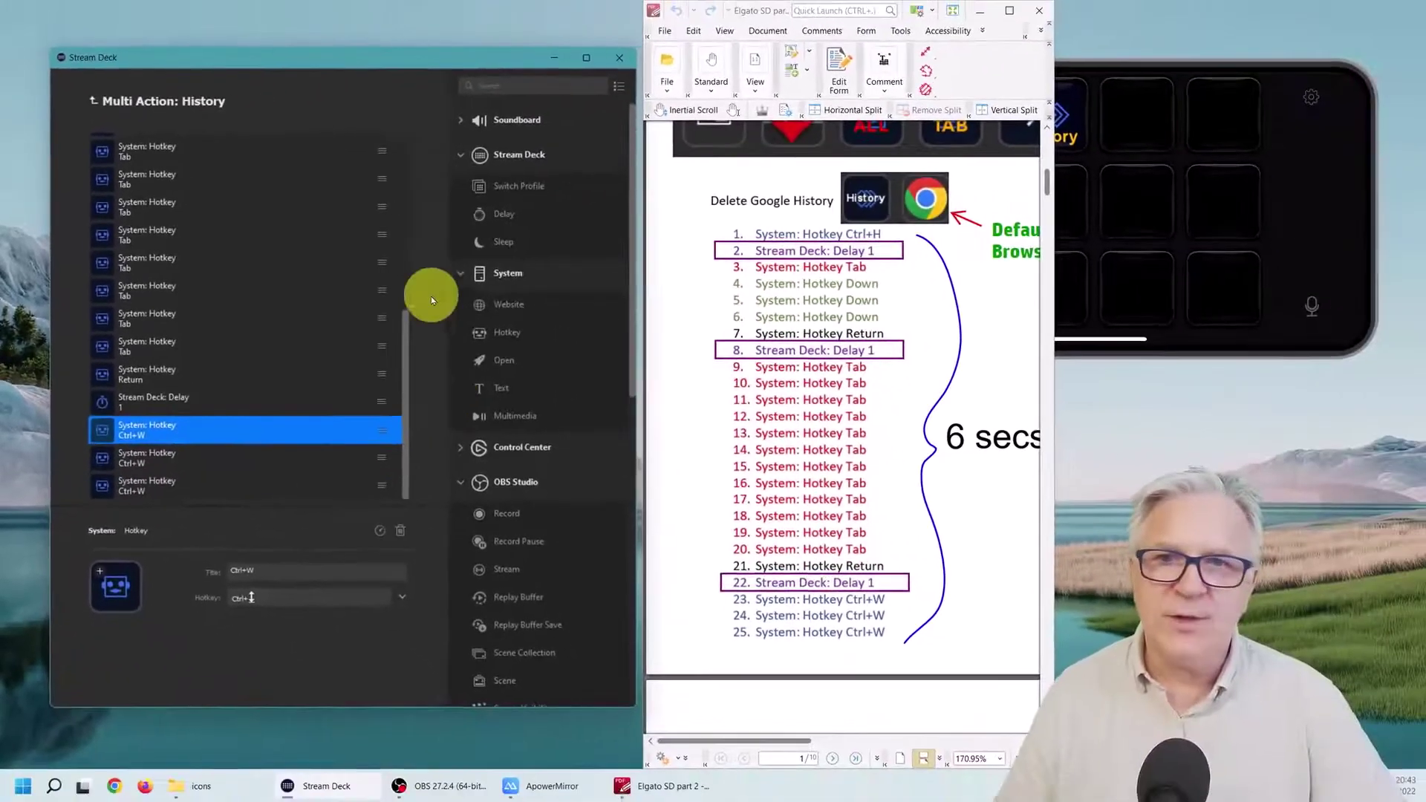
click(91, 105)
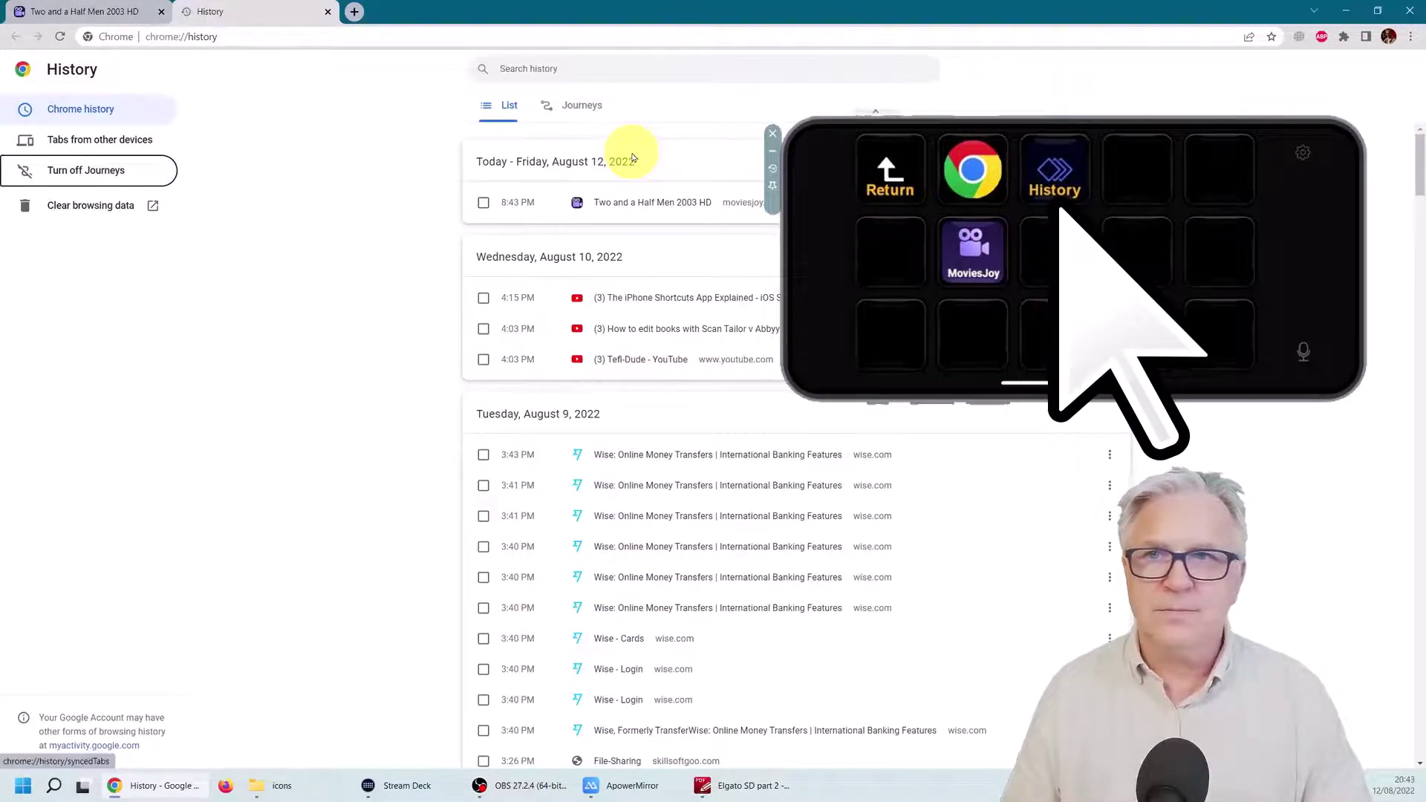
Test the History sequence in Chrome by clearing the last 24 hours of browsing data and closing the browser
key(ctrl+shift+Delete)
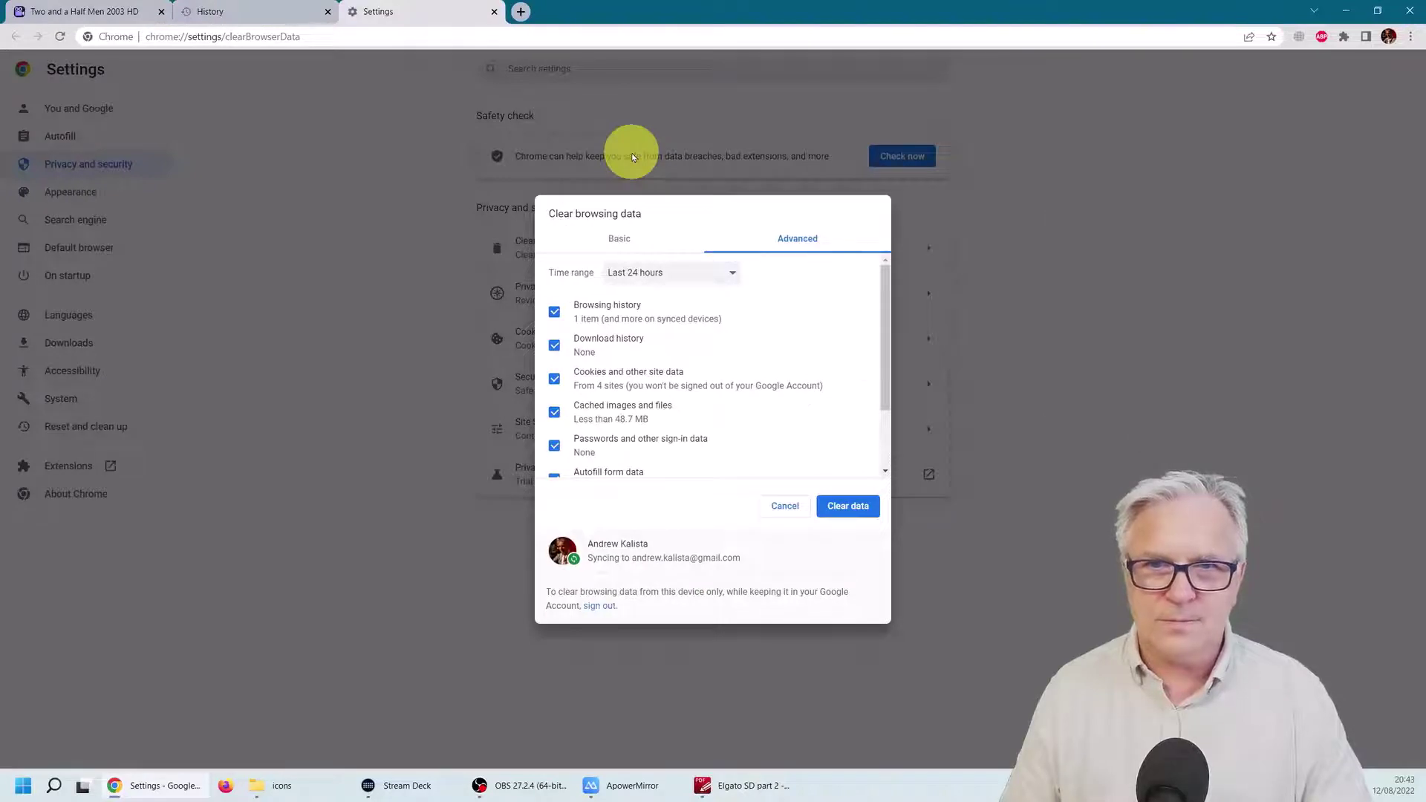
key(Tab)
key(Tab)
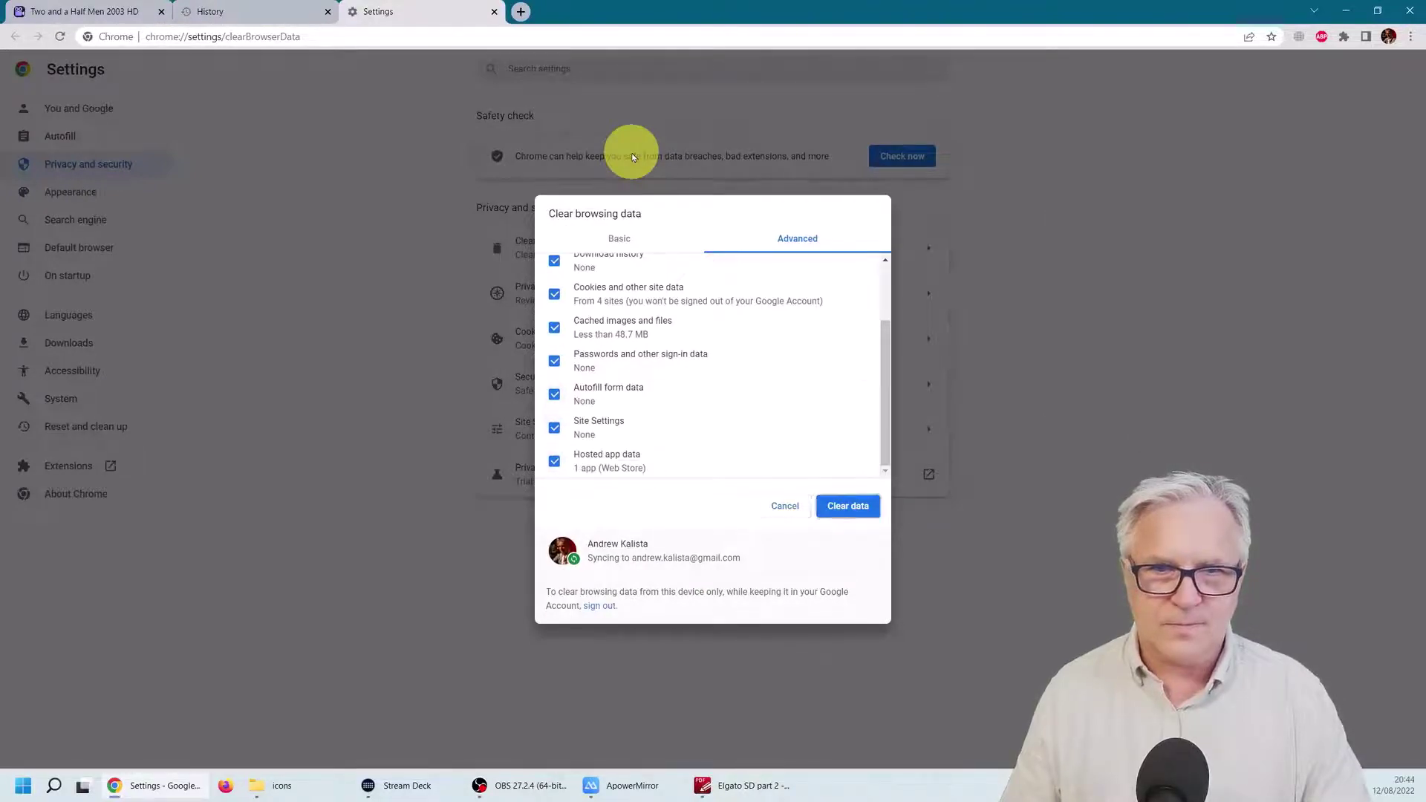
key(Return)
key(ctrl+w)
key(alt+F4)
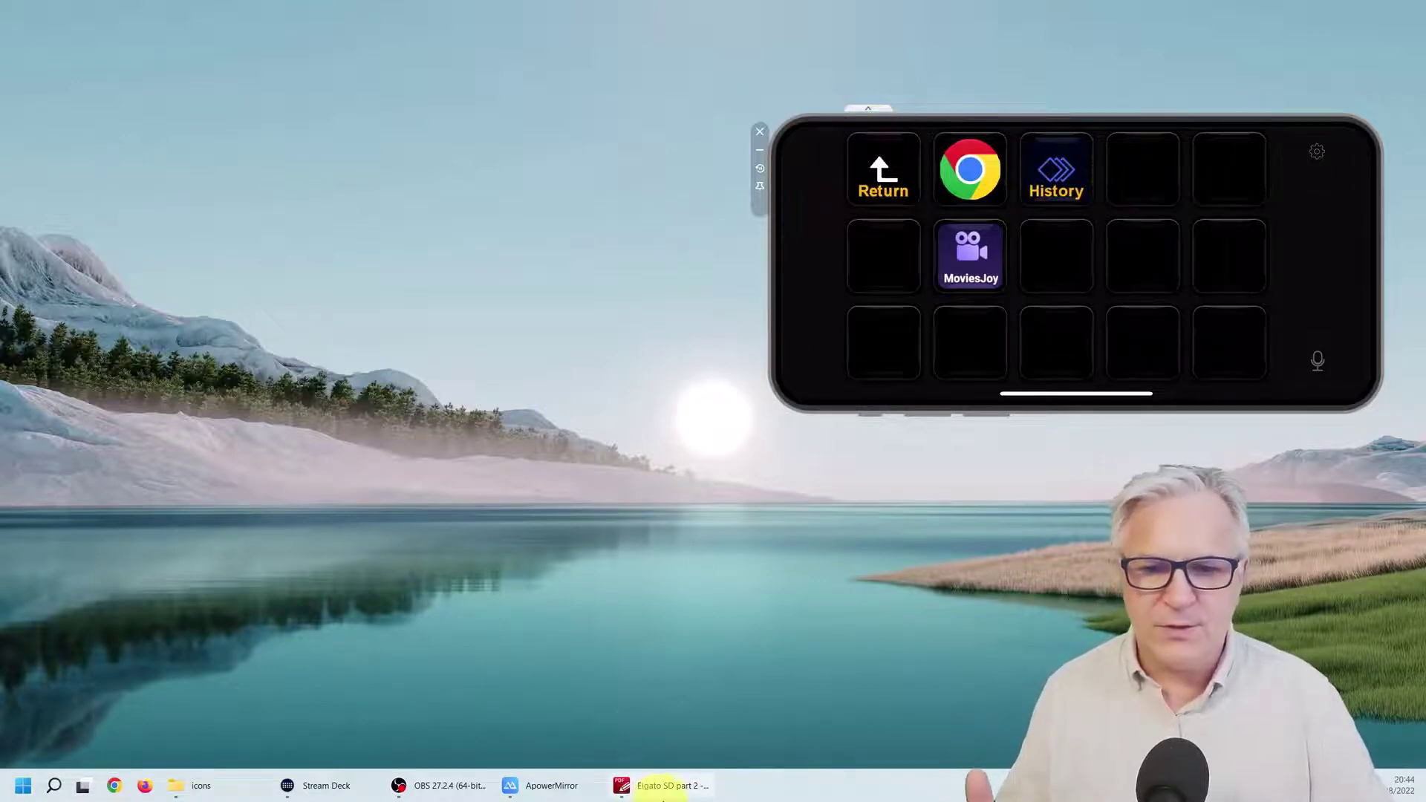
Review the Firefox history-deletion hotkey list in the PDF guide and minimize the guide
click(657, 786)
drag(783, 741, 942, 698)
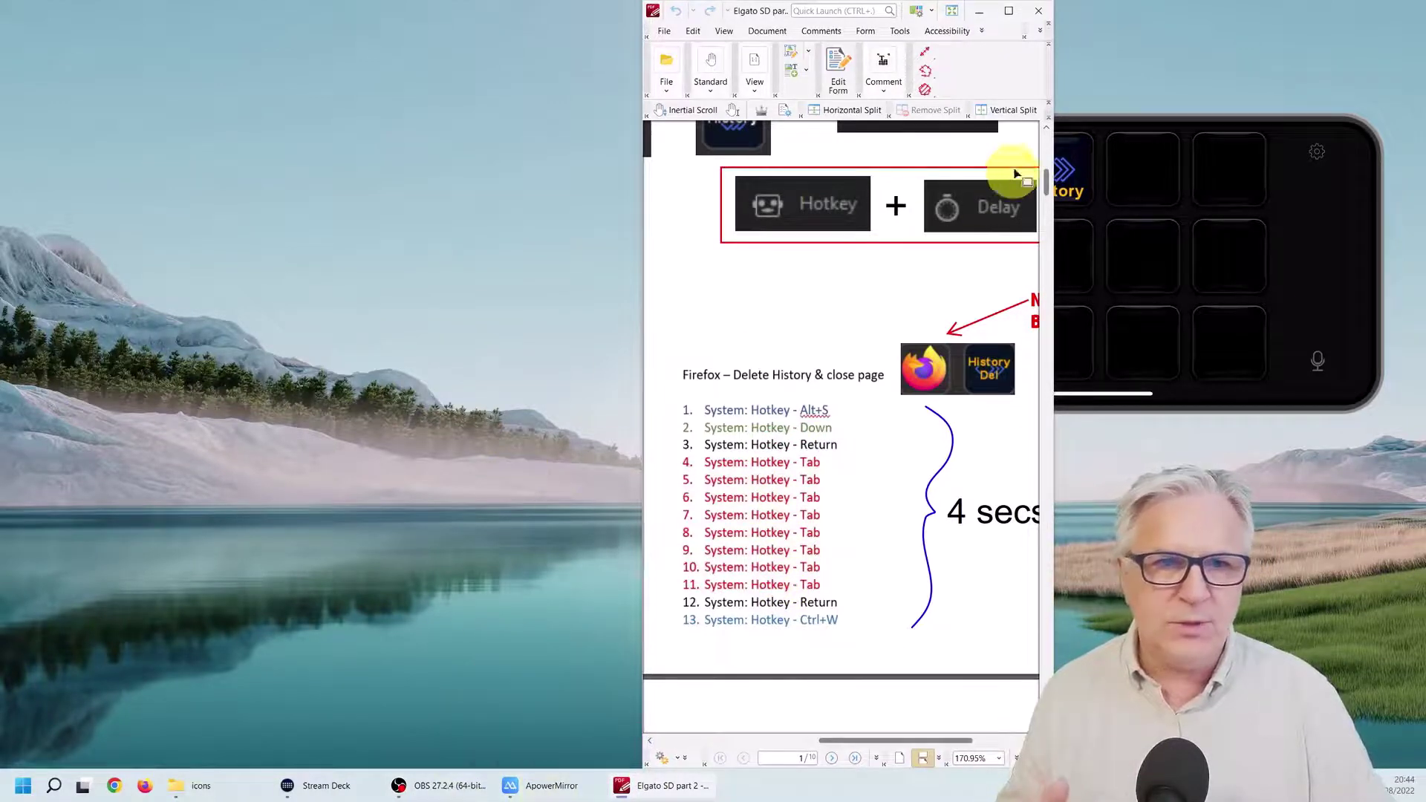
click(976, 10)
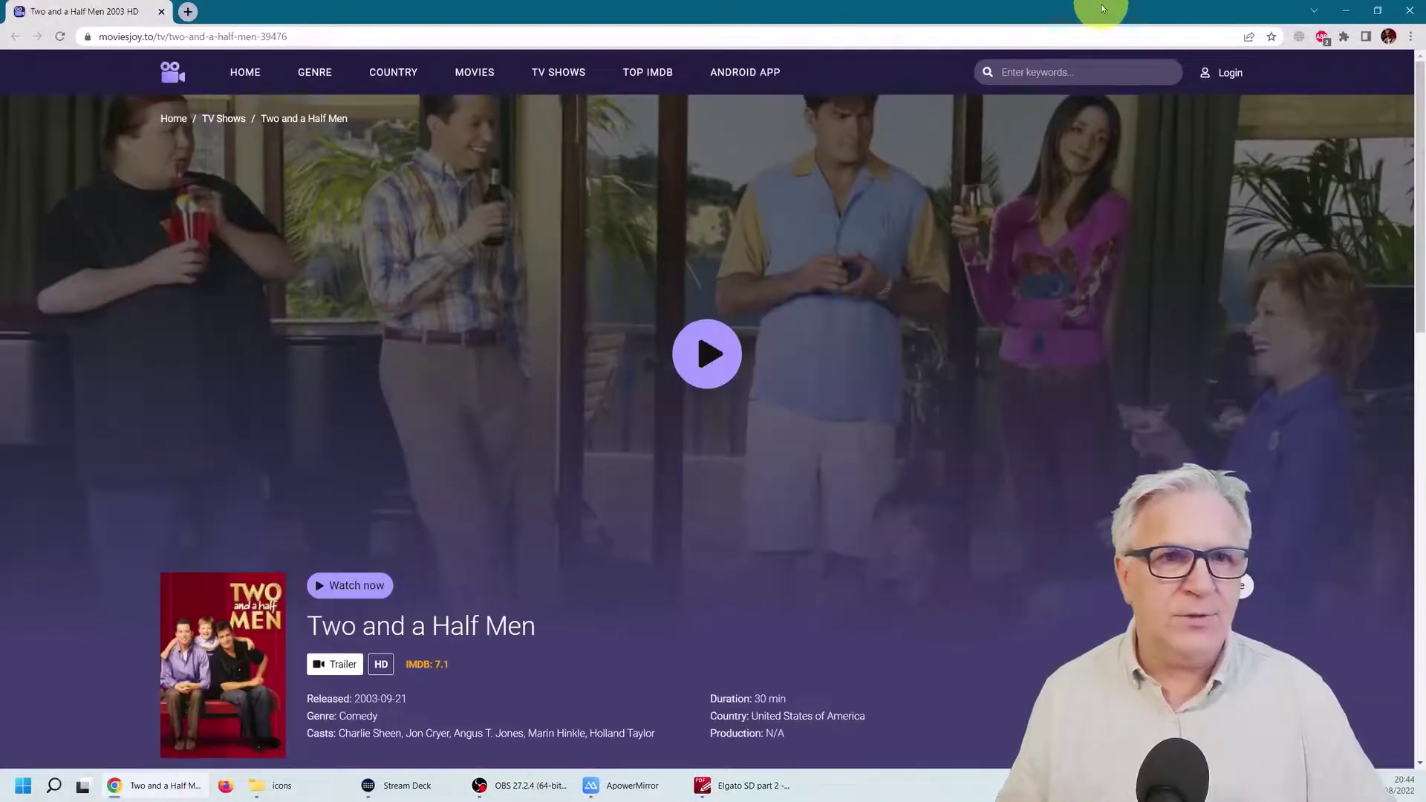
Shrink the Chrome window, place it beside the mirrored phone, and open Chrome's full History page
double_click(1100, 9)
drag(1014, 68, 483, 83)
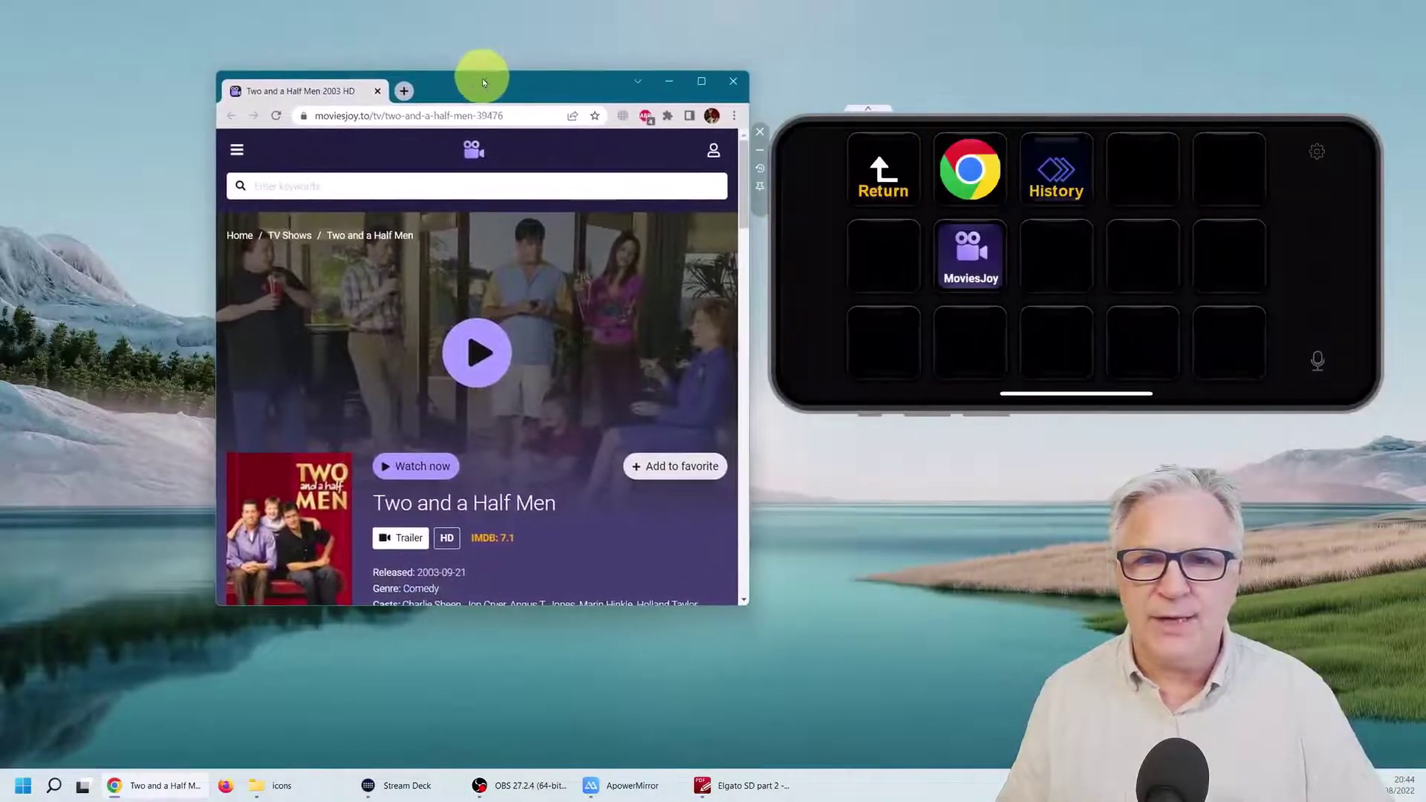
click(744, 601)
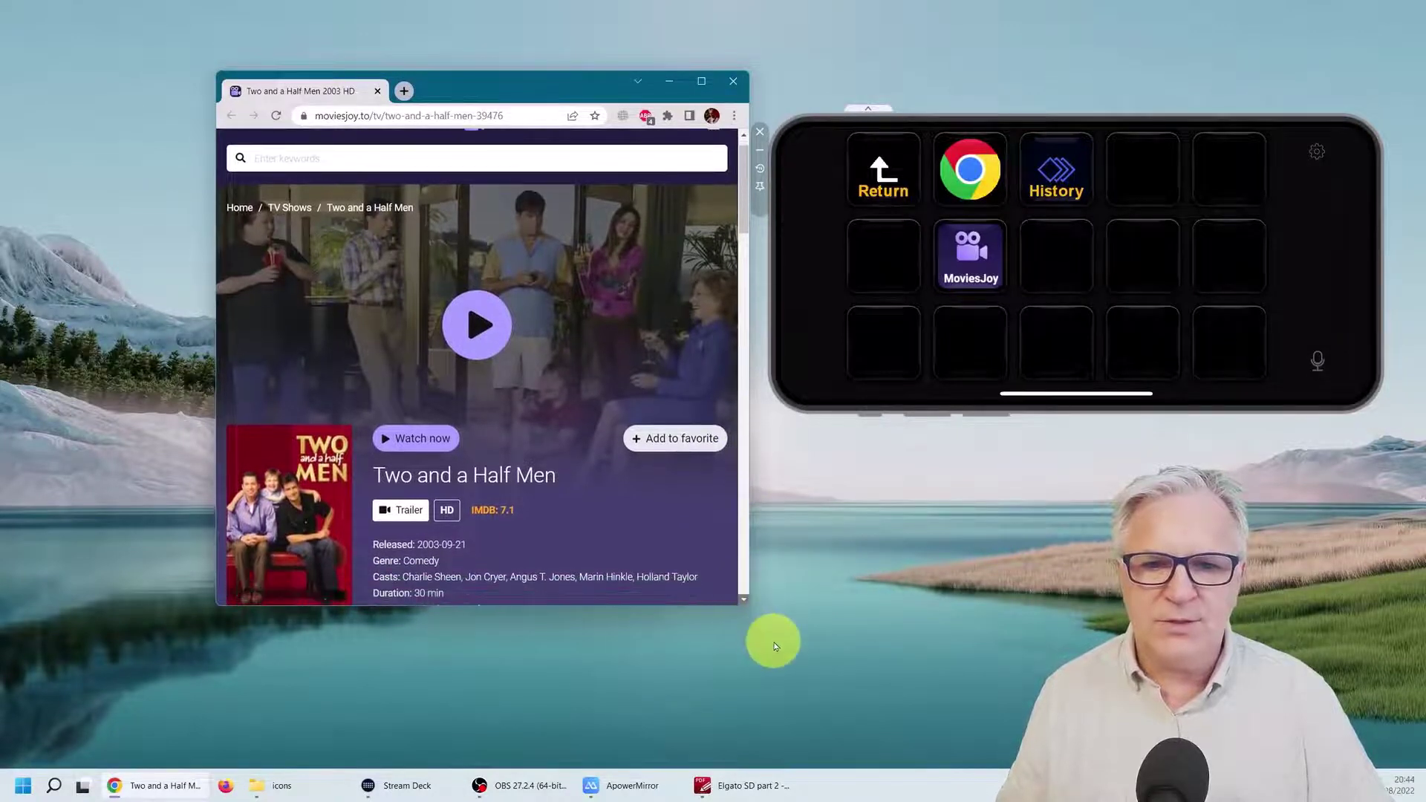
click(734, 116)
mouse_move(675, 193)
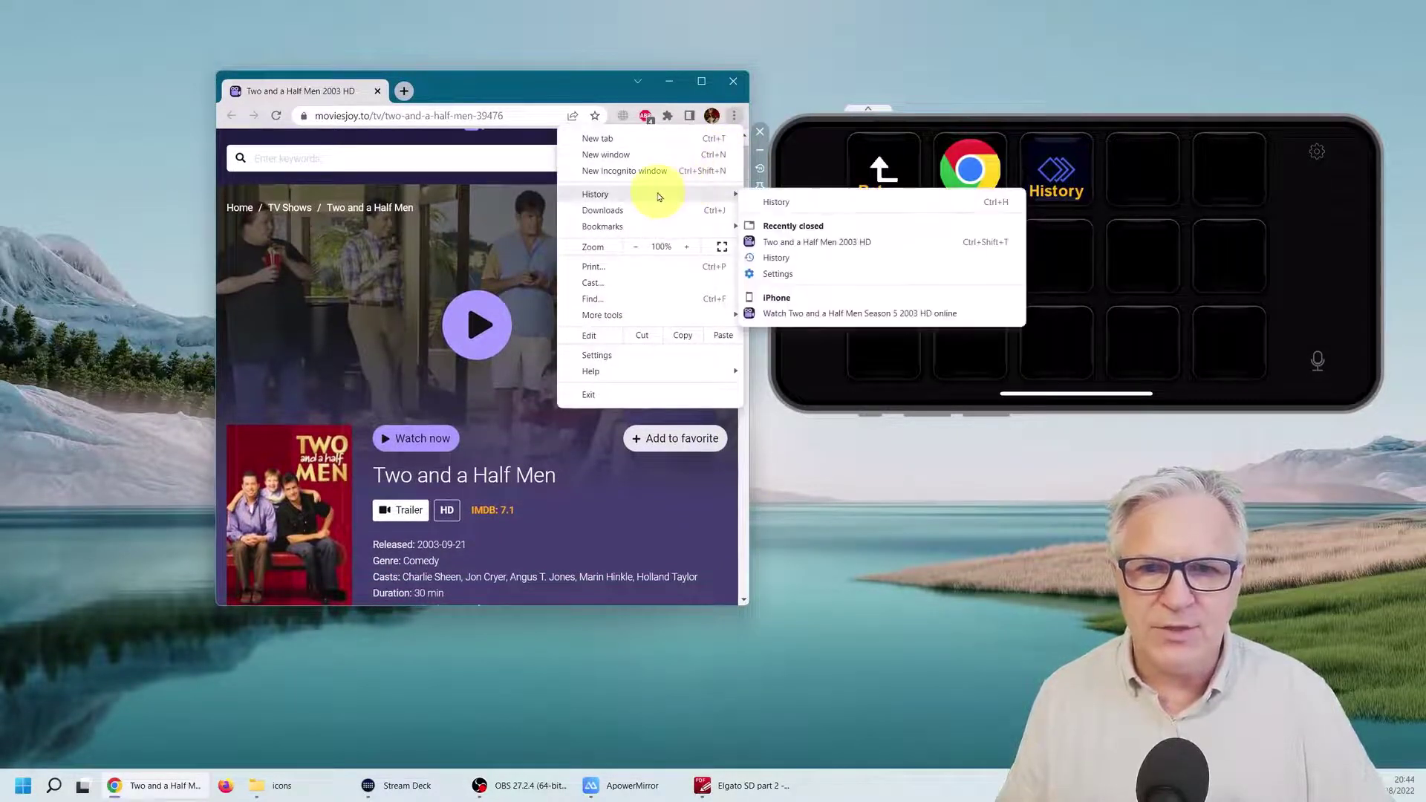
click(795, 205)
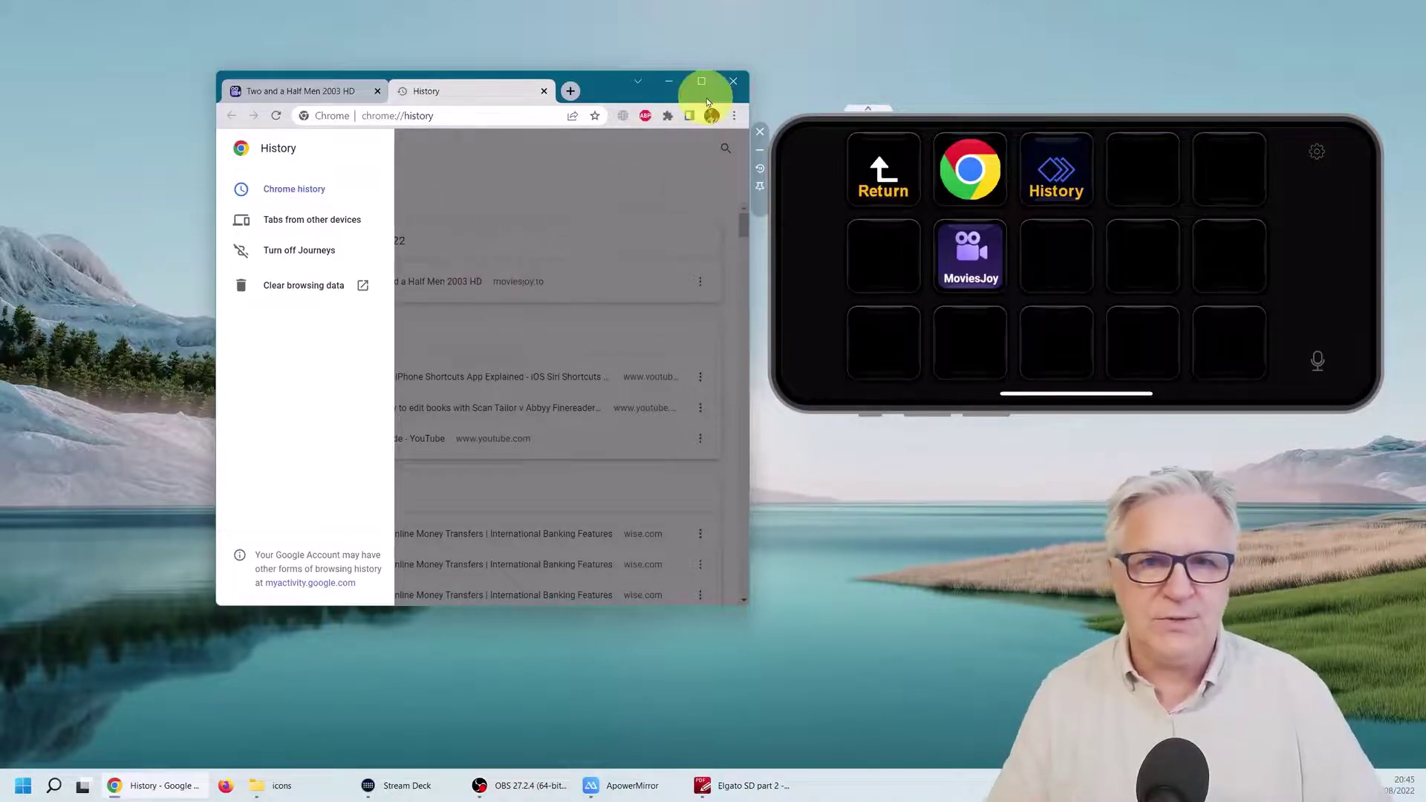
mouse_move(704, 84)
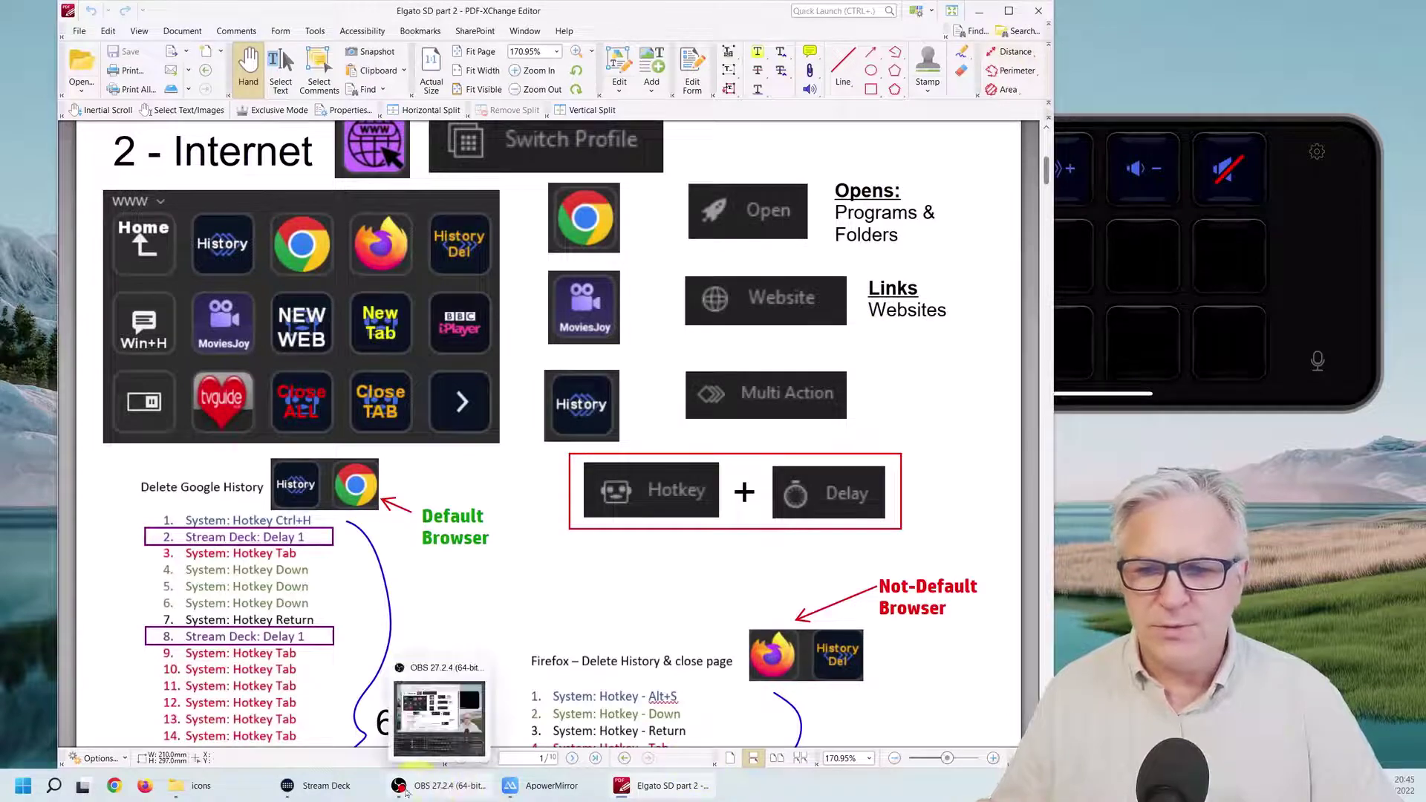
Switch to Stream Deck and select the iPad as the device to configure
click(316, 785)
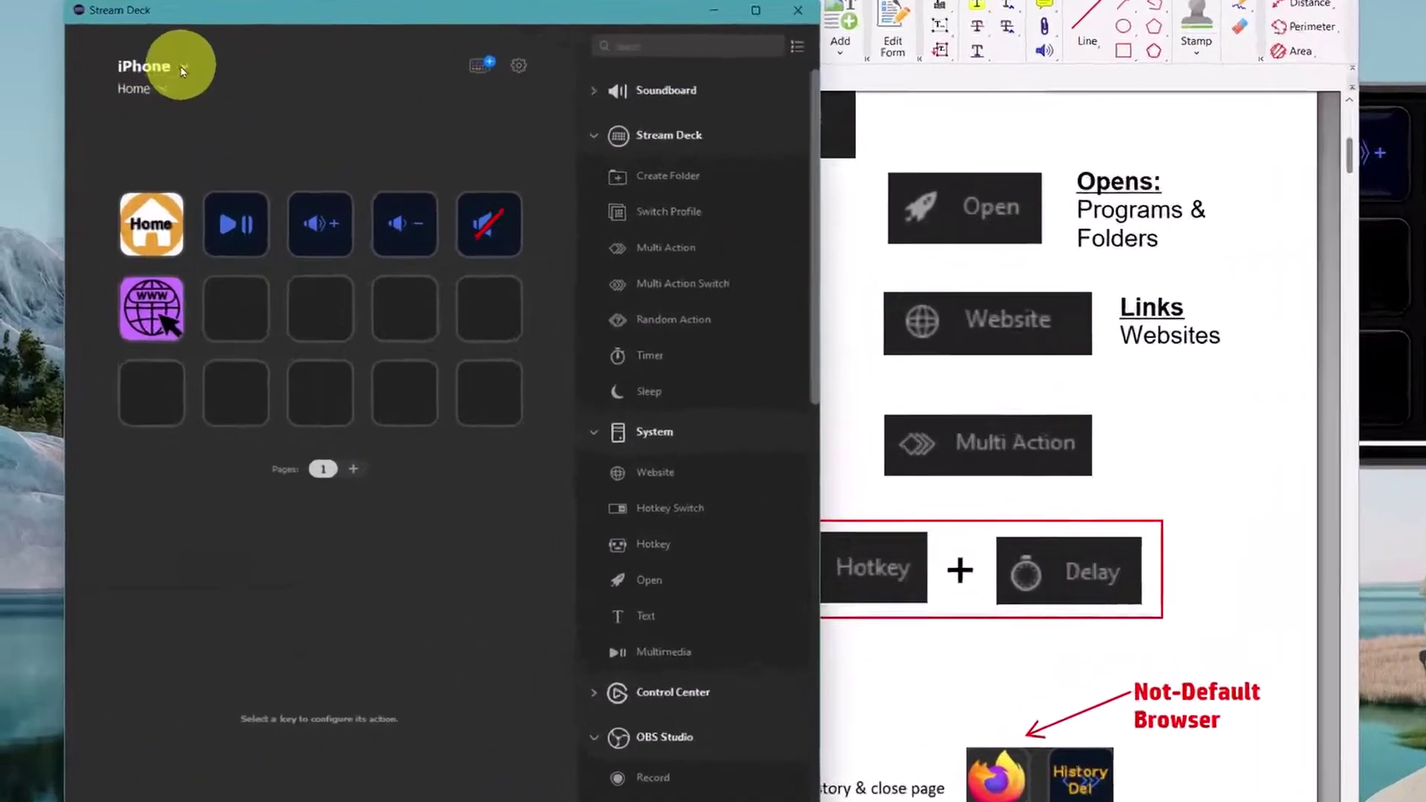
click(133, 101)
click(228, 106)
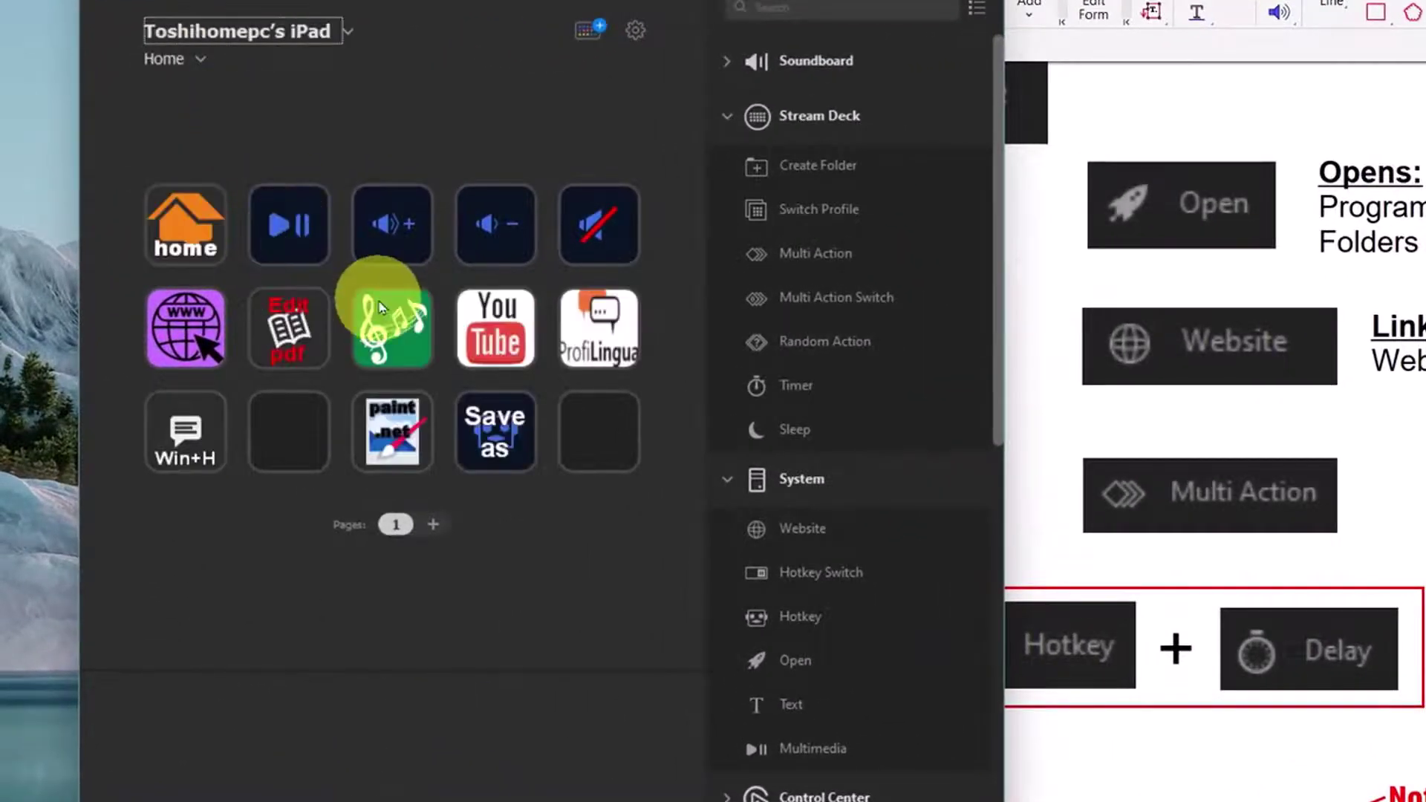
Open the iPad's WWW profile and review the settings of its NEW WEB, New Tab, Close ALL, tvguide and Win+H keys
click(165, 58)
click(182, 197)
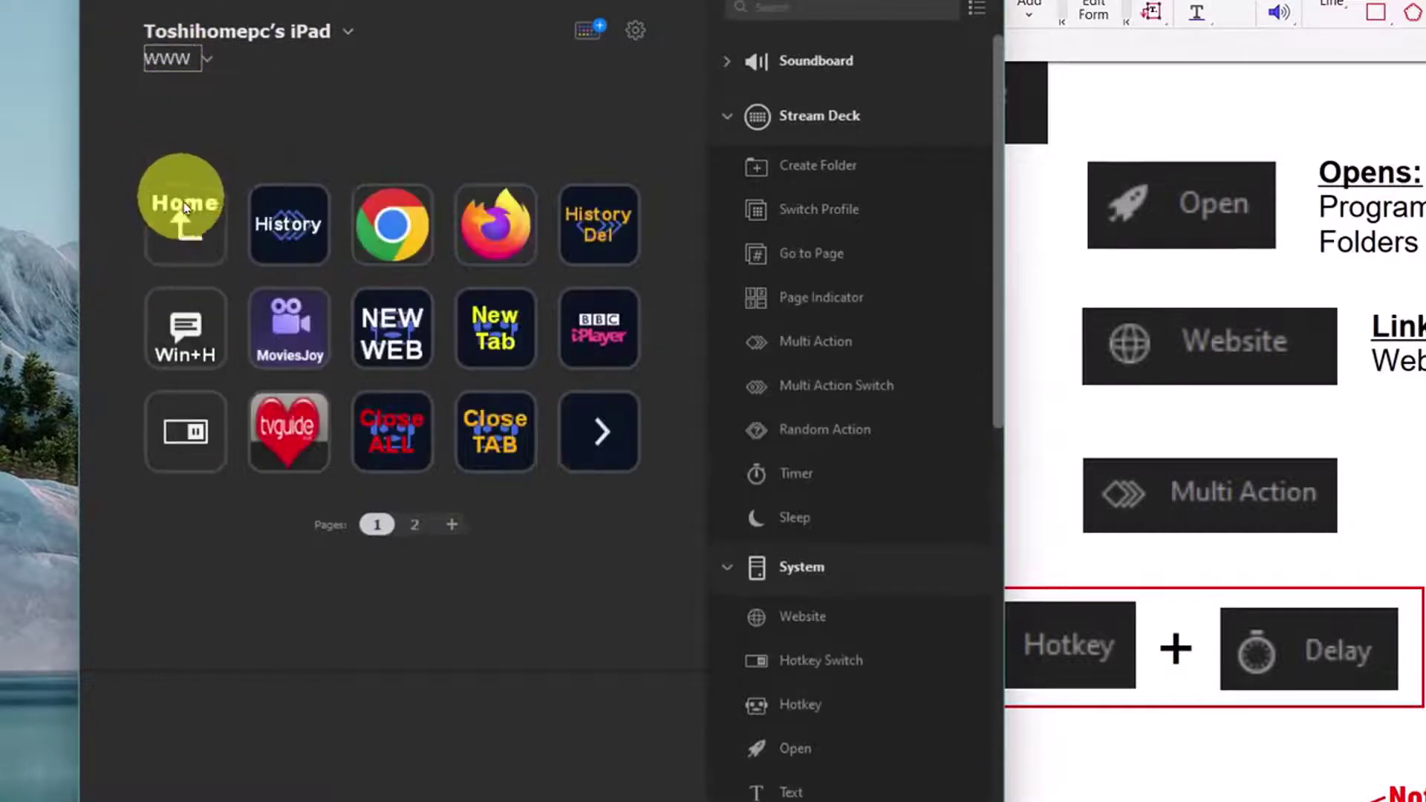
click(397, 341)
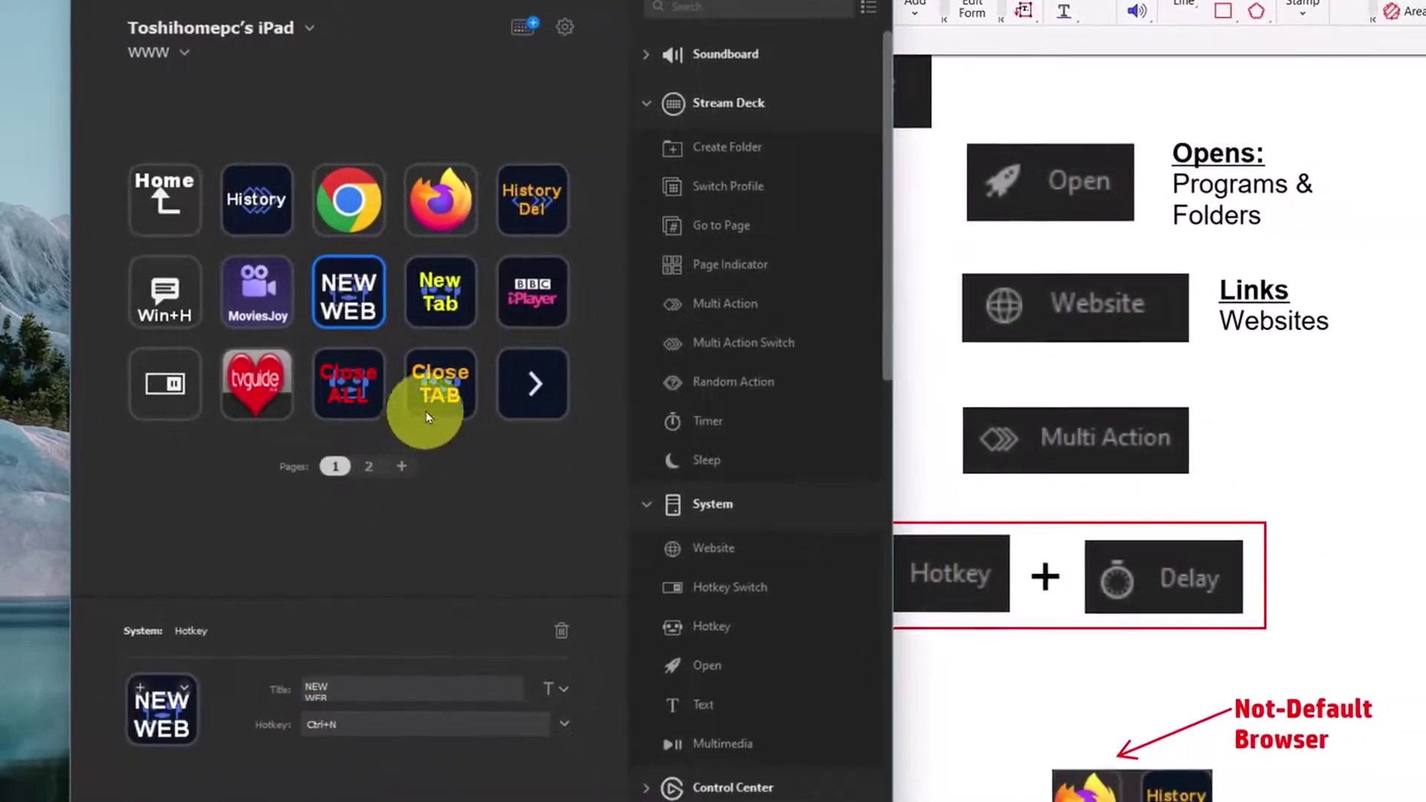
click(440, 292)
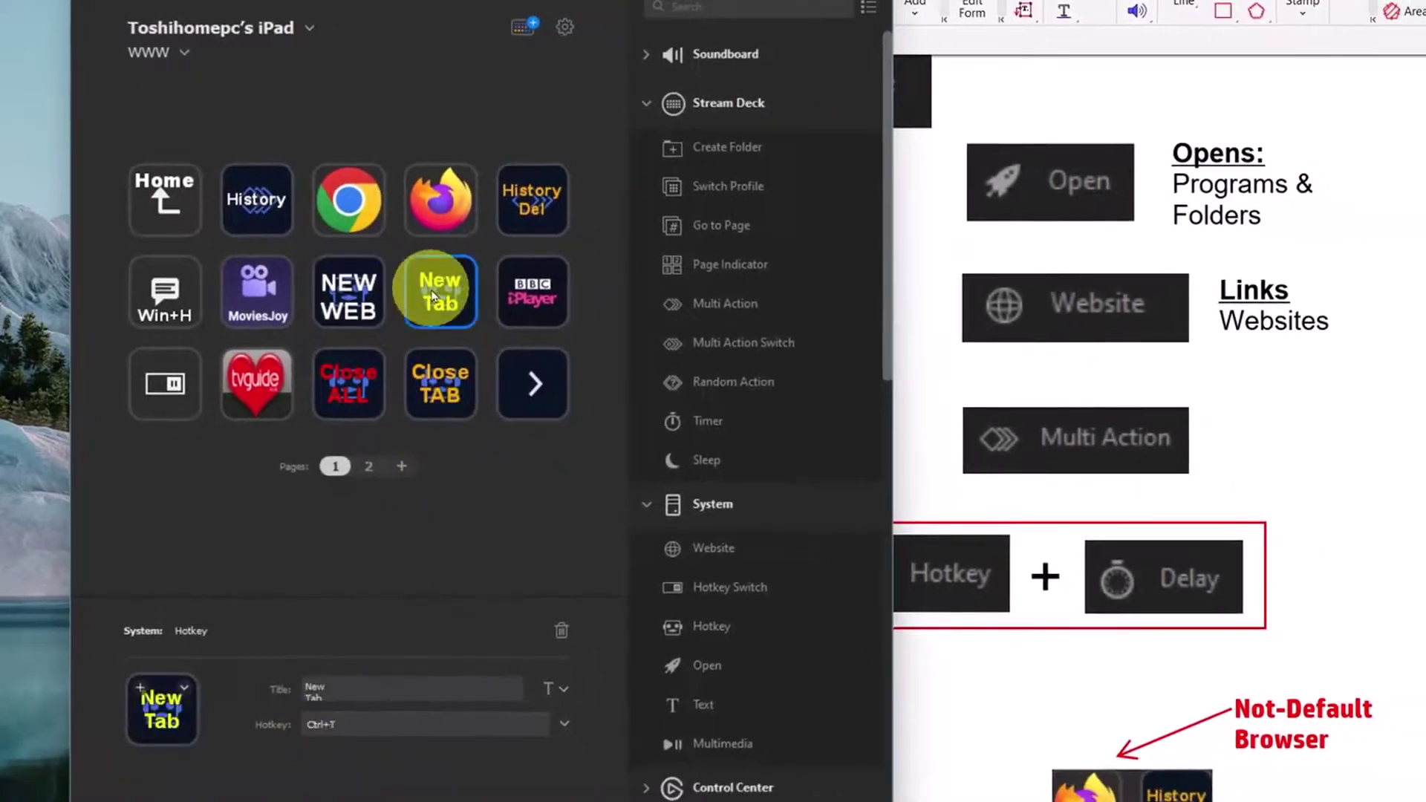
click(350, 396)
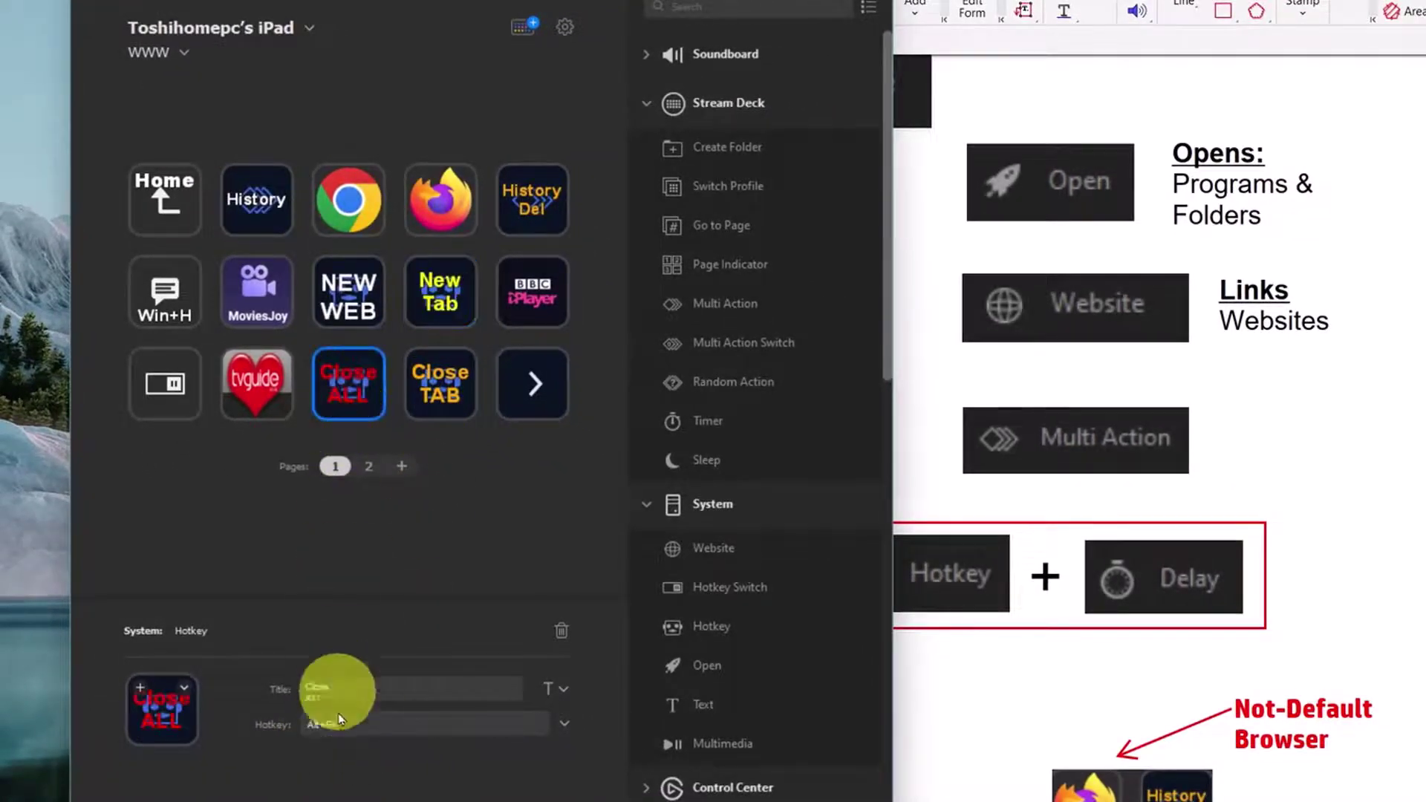
click(256, 383)
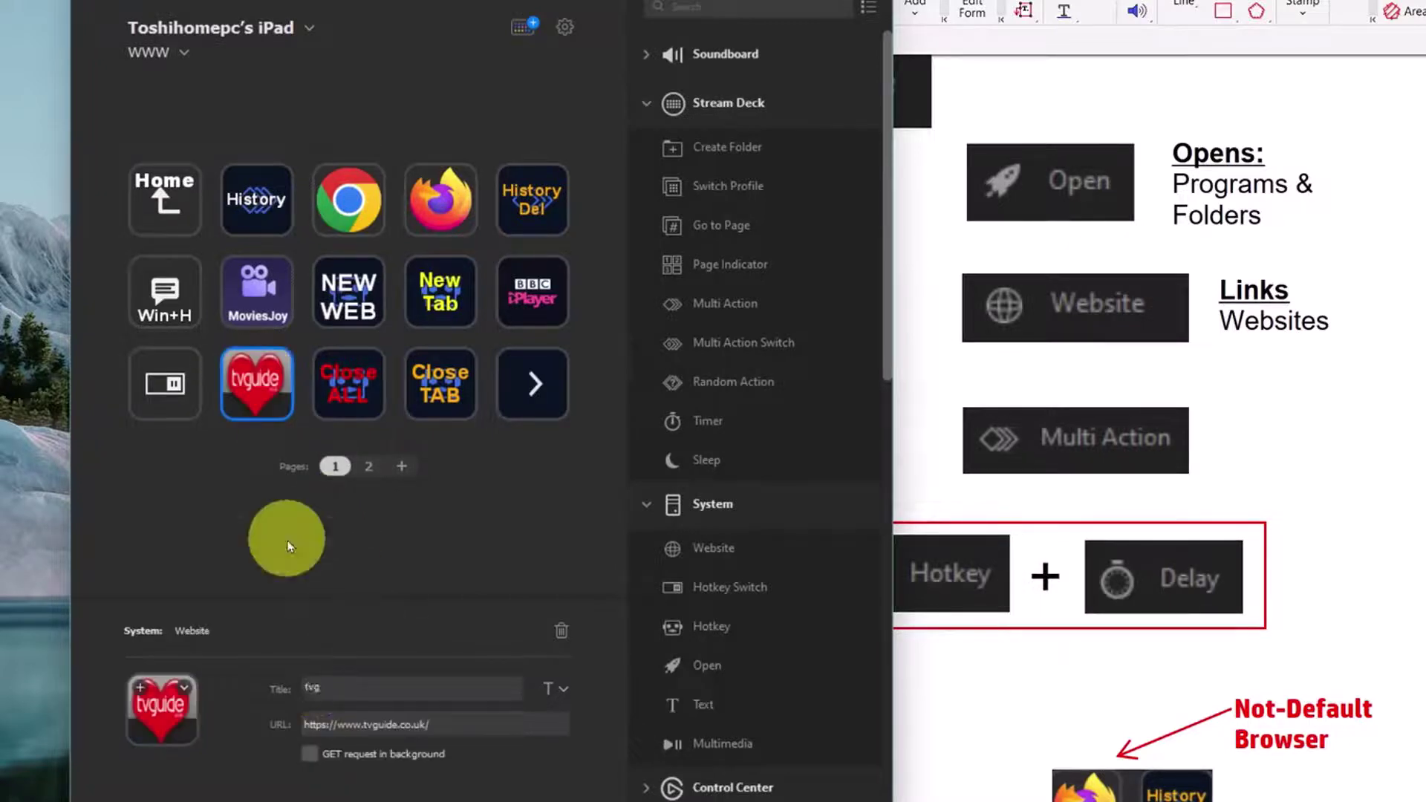
click(173, 297)
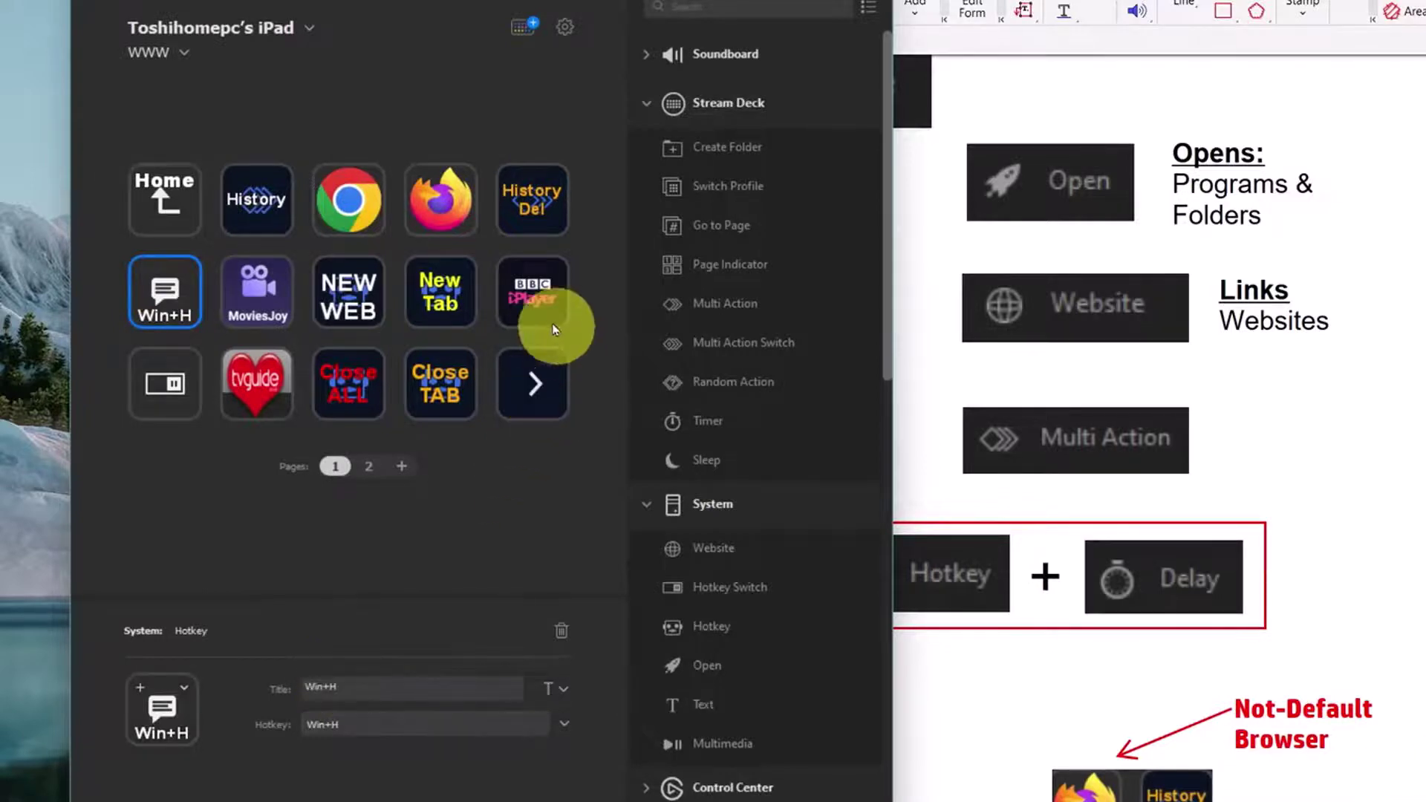
Review the action sequence inside the BBC iPlayer multi action and test it in Firefox, closing the browser when done
click(524, 297)
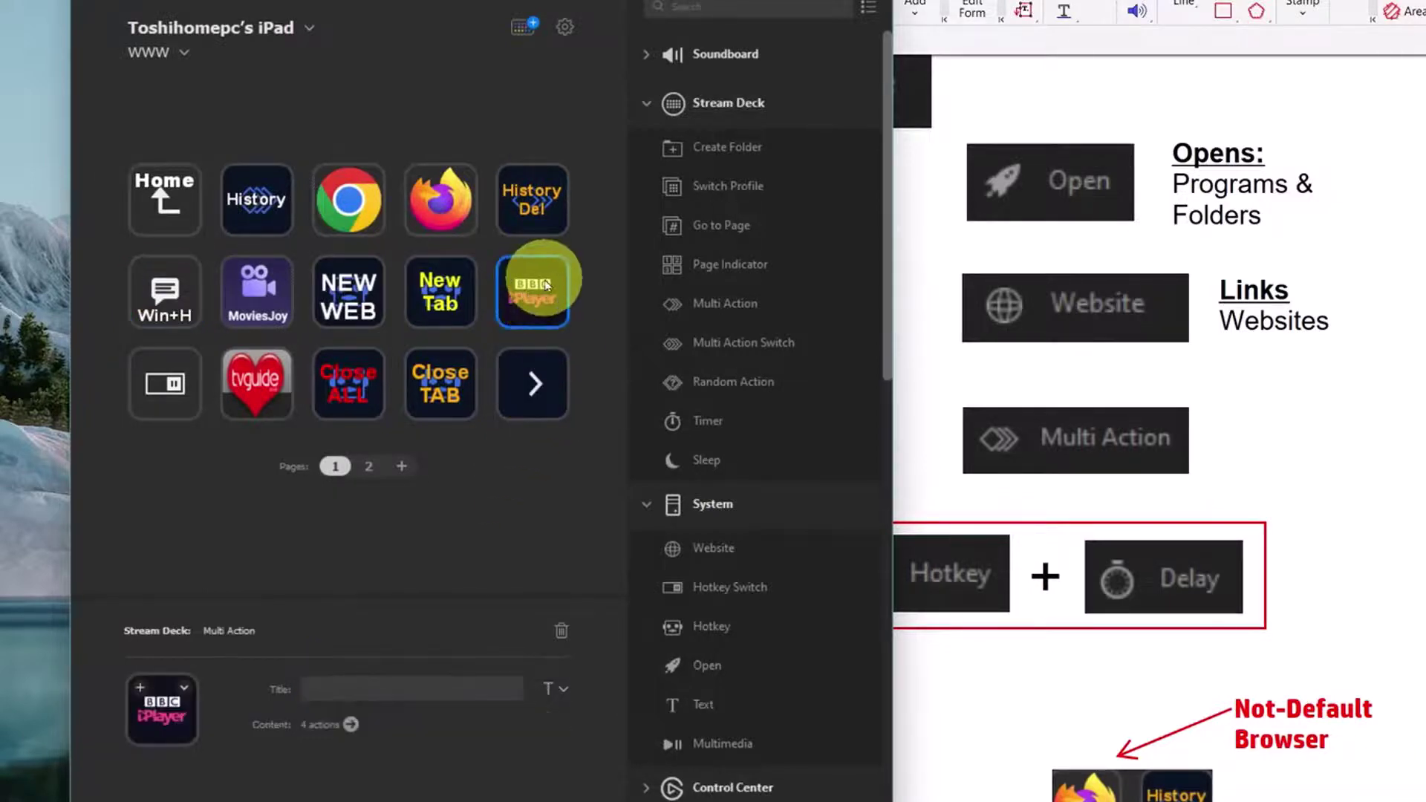
click(352, 724)
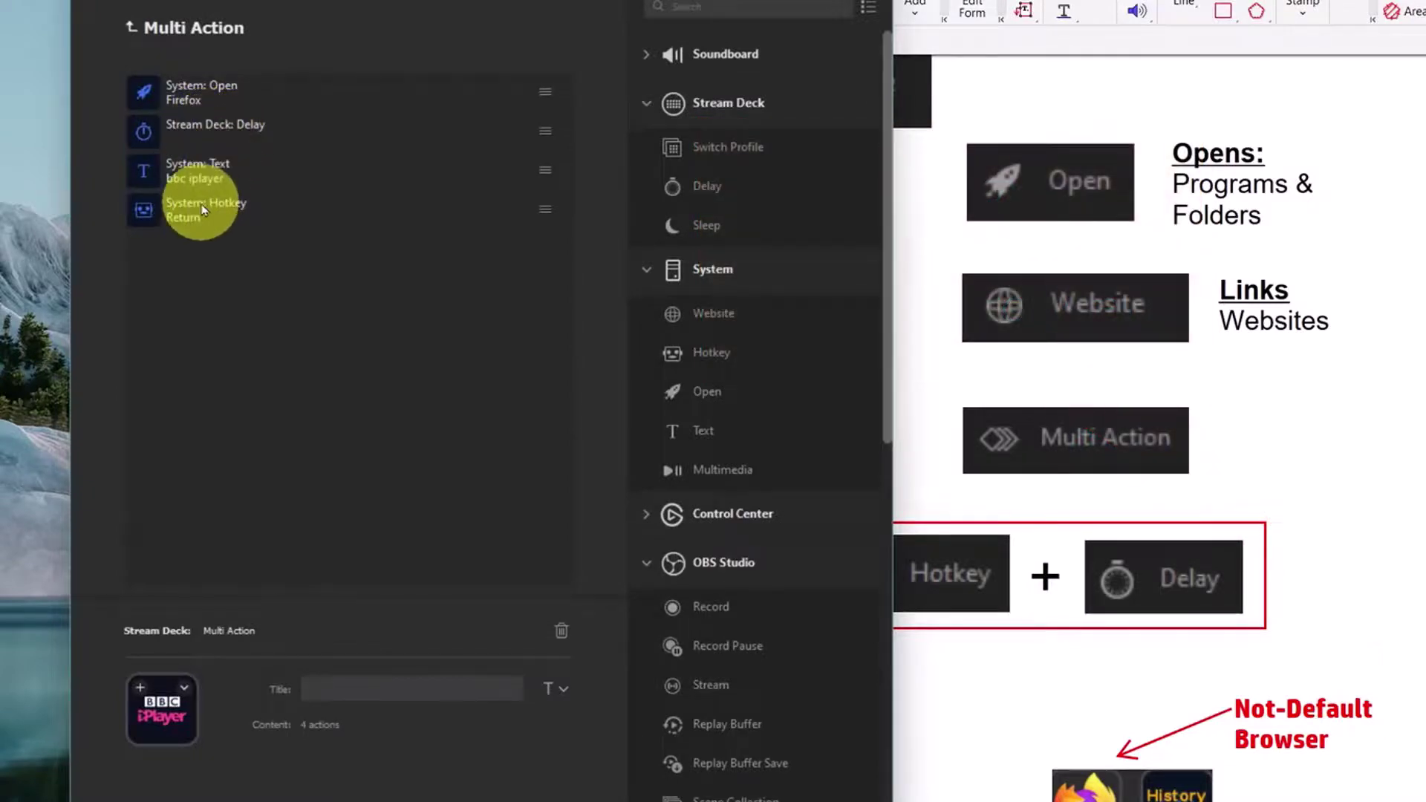
click(131, 28)
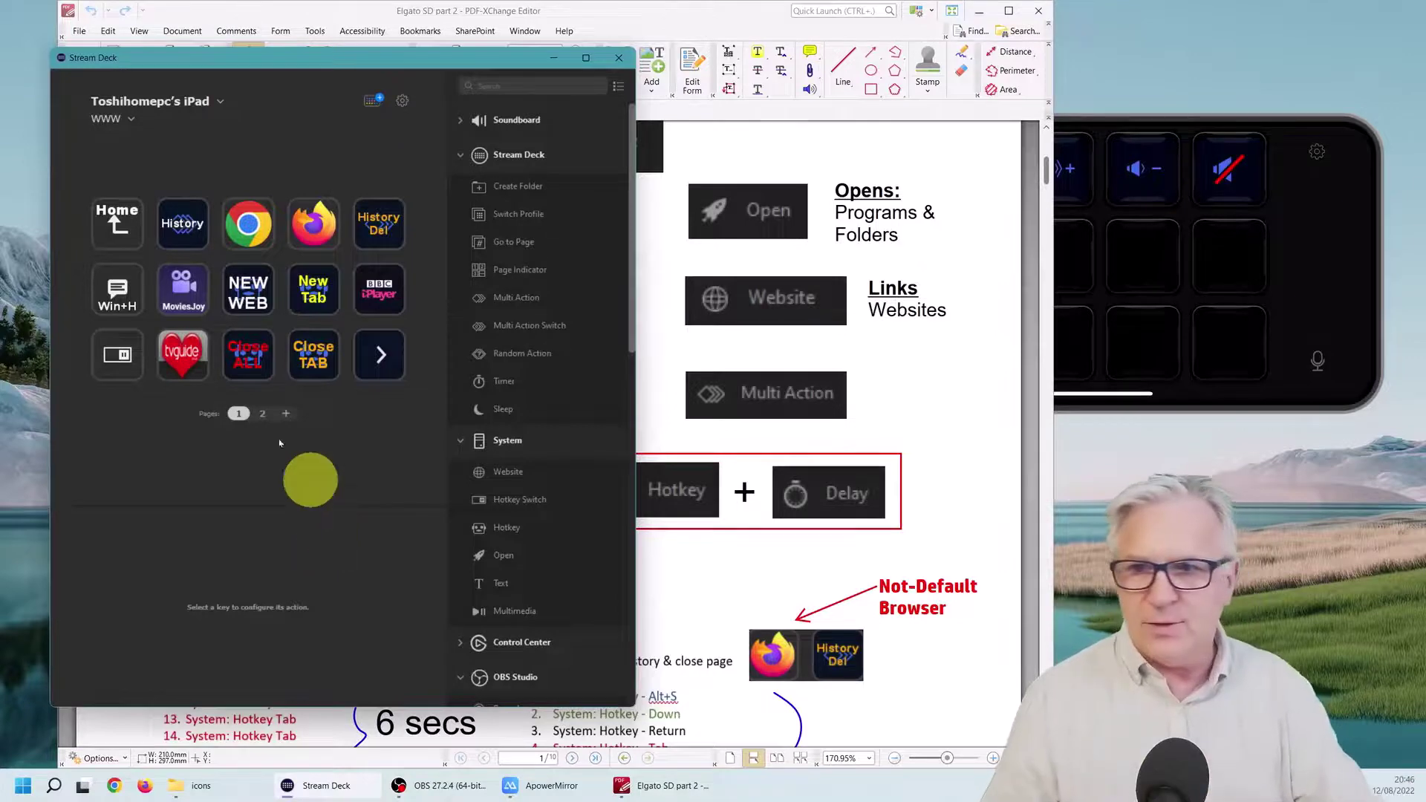
click(25, 301)
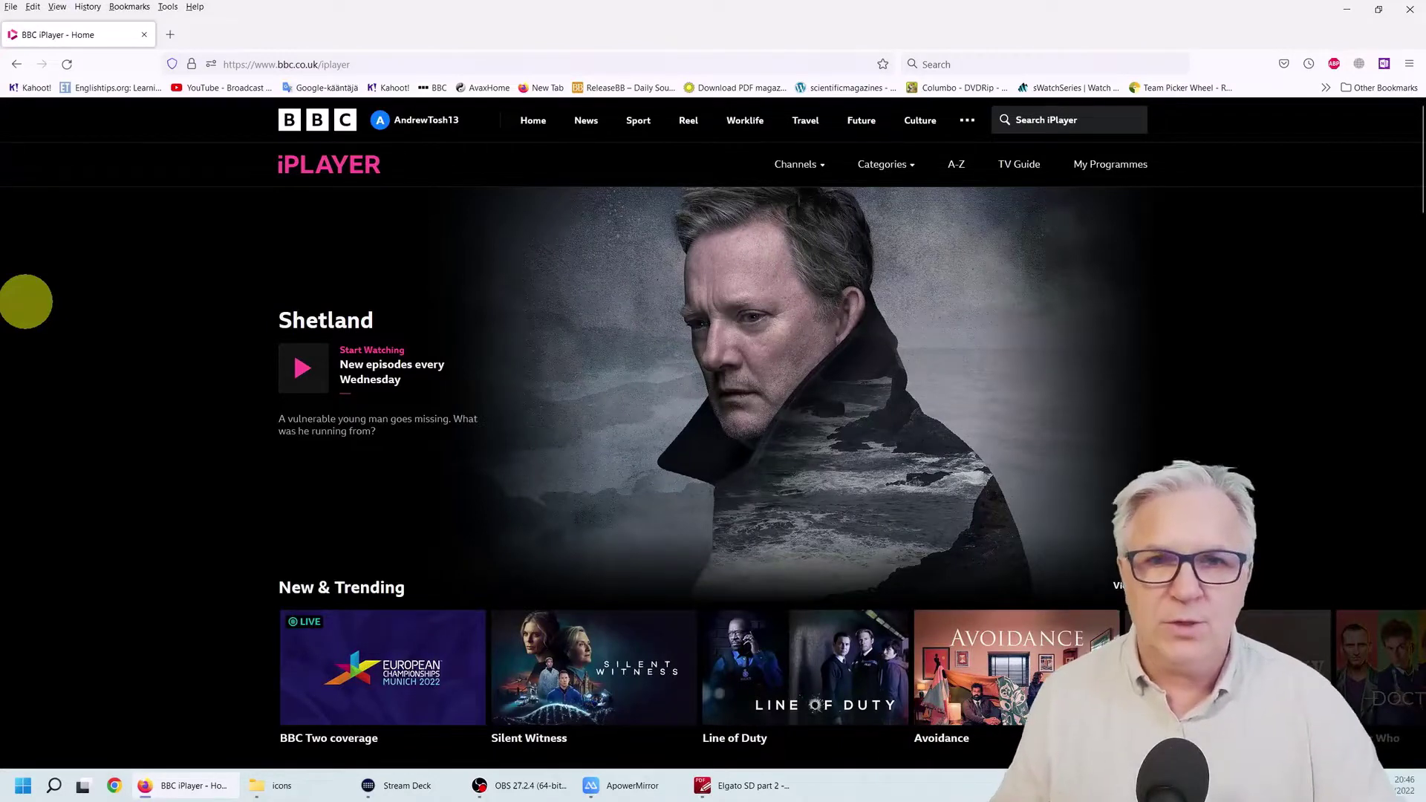
click(1410, 9)
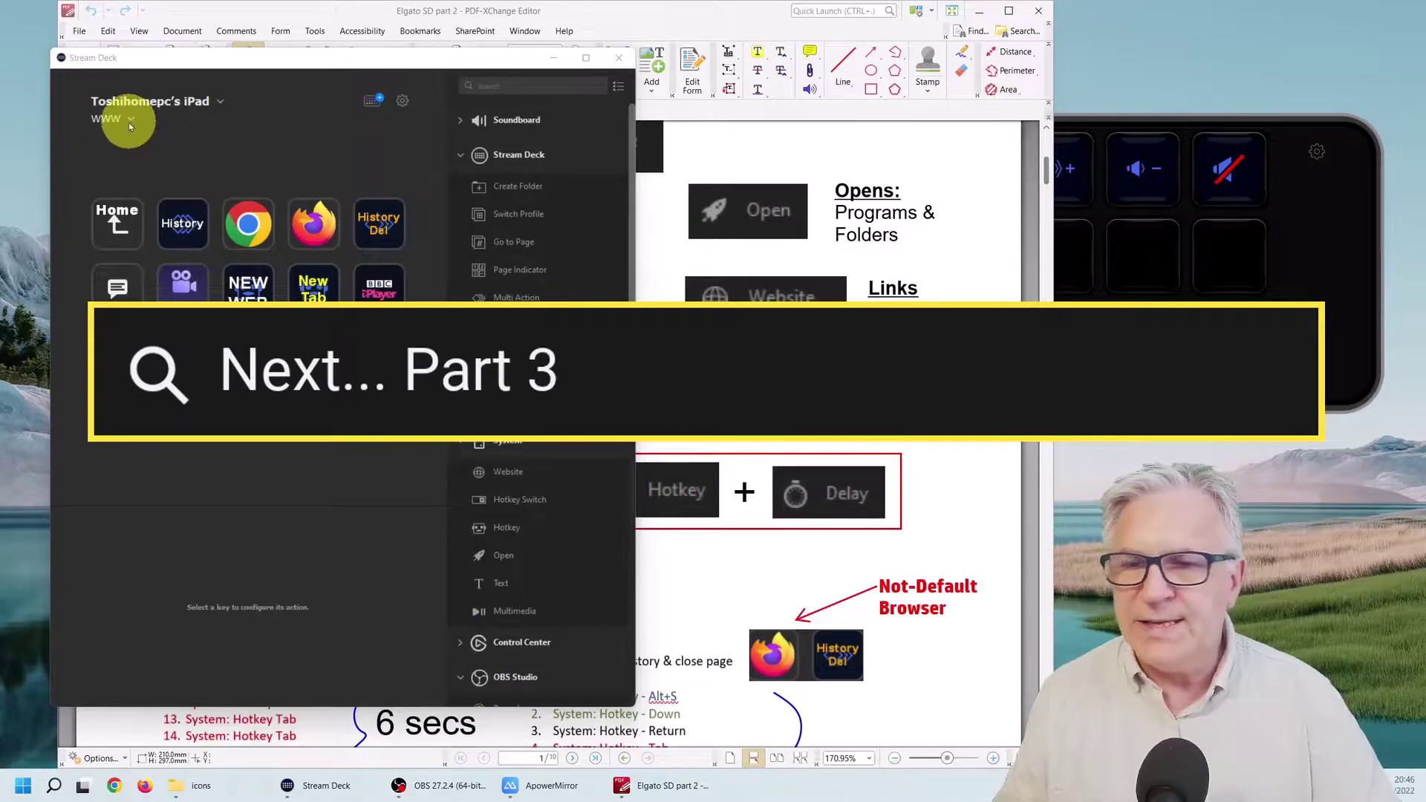
Switch to the PDF guide in PDF-XChange Editor and go to the "3 - Word & Excel" section
key(alt+Tab)
scroll(550, 520, down, 2)
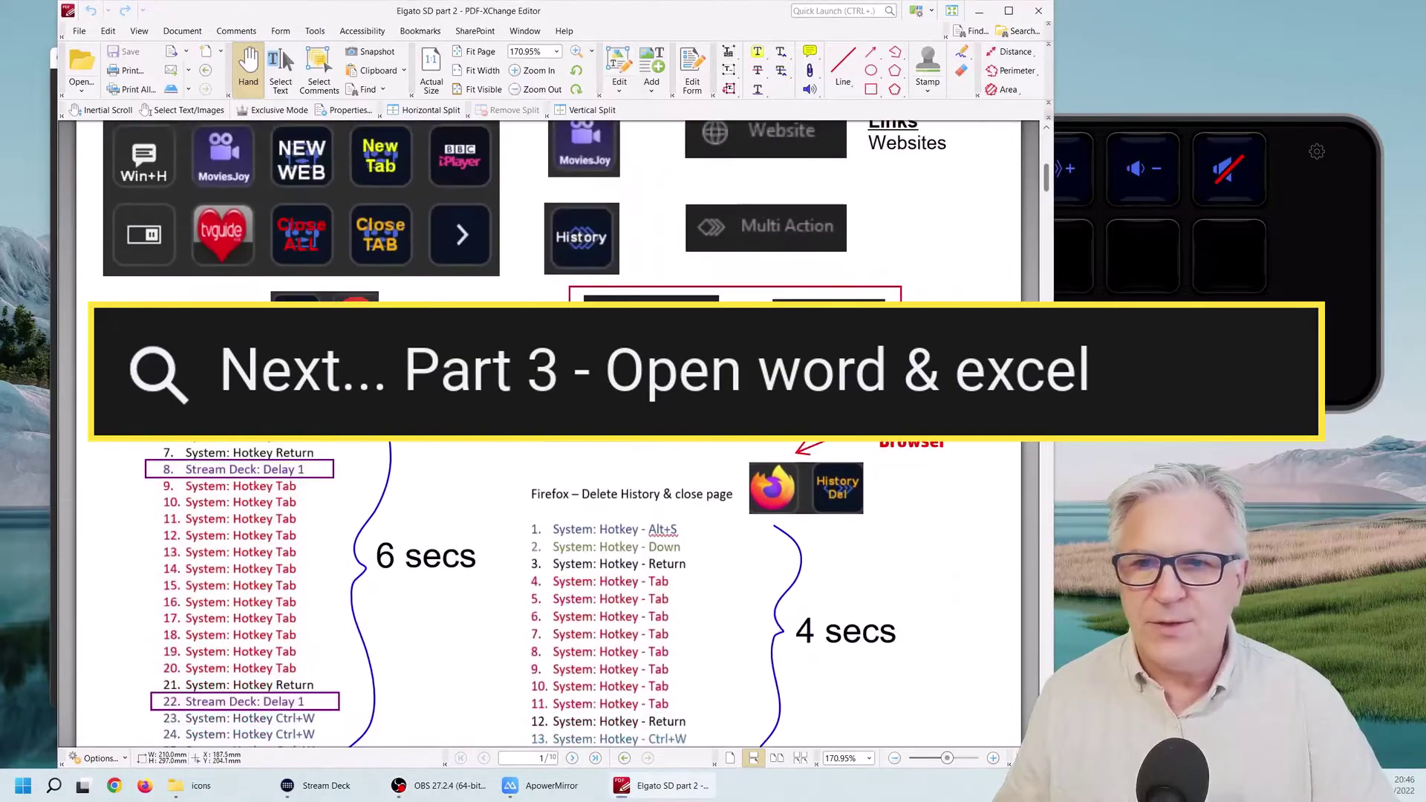
scroll(549, 520, down, 10)
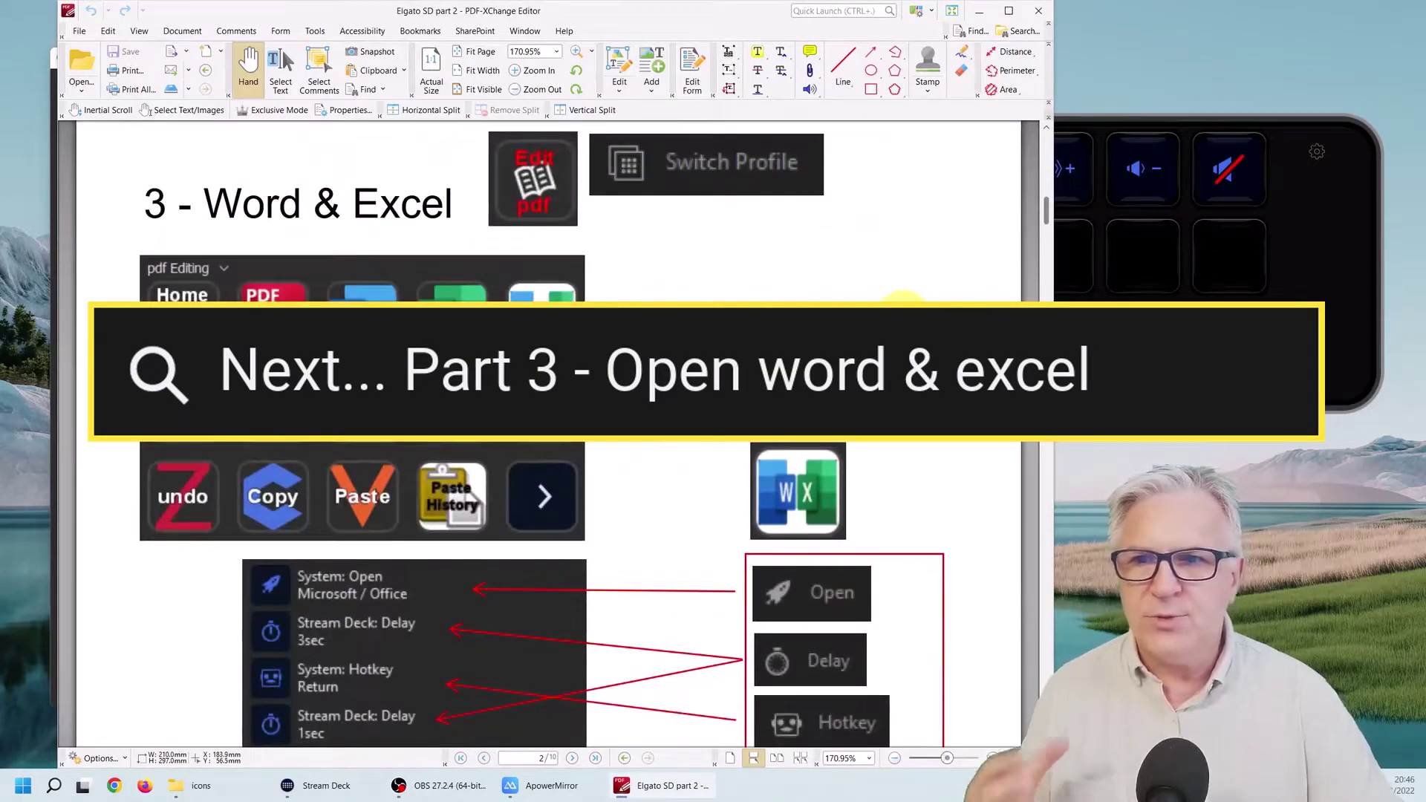